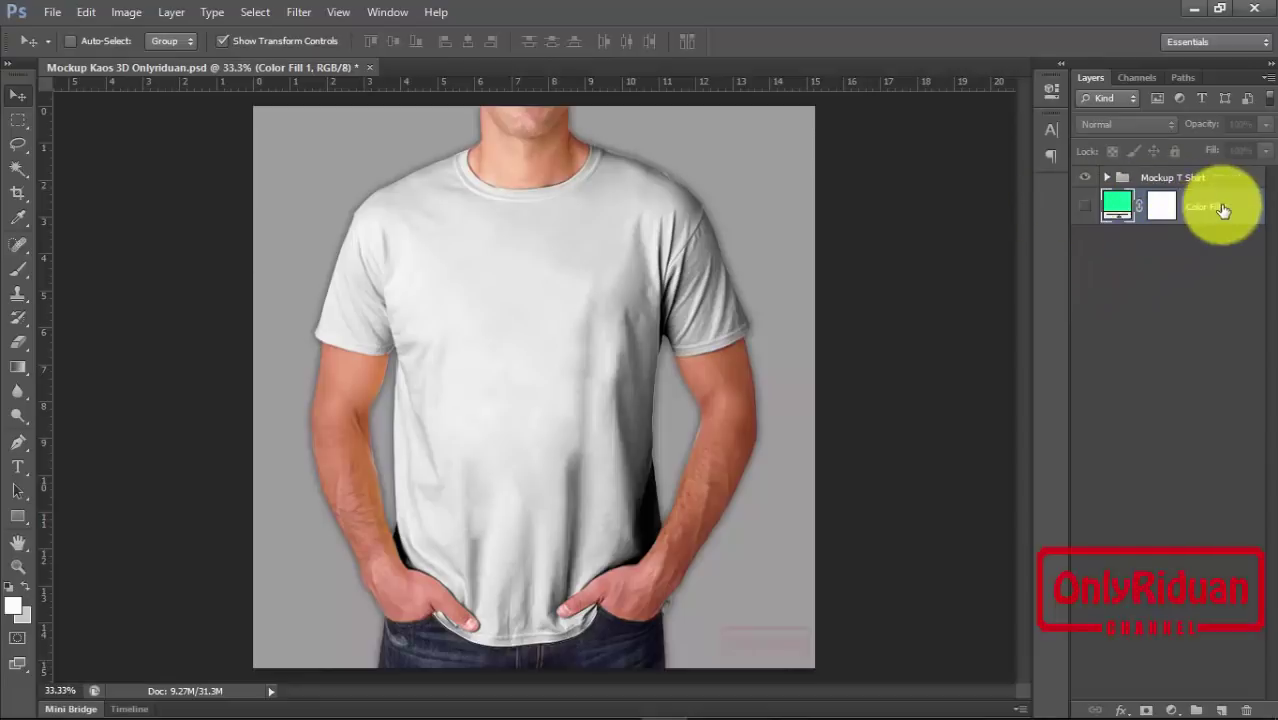
Step: Select the Color Fill 1 layer and make it visible so the shirt turns green
left_click(1190, 206)
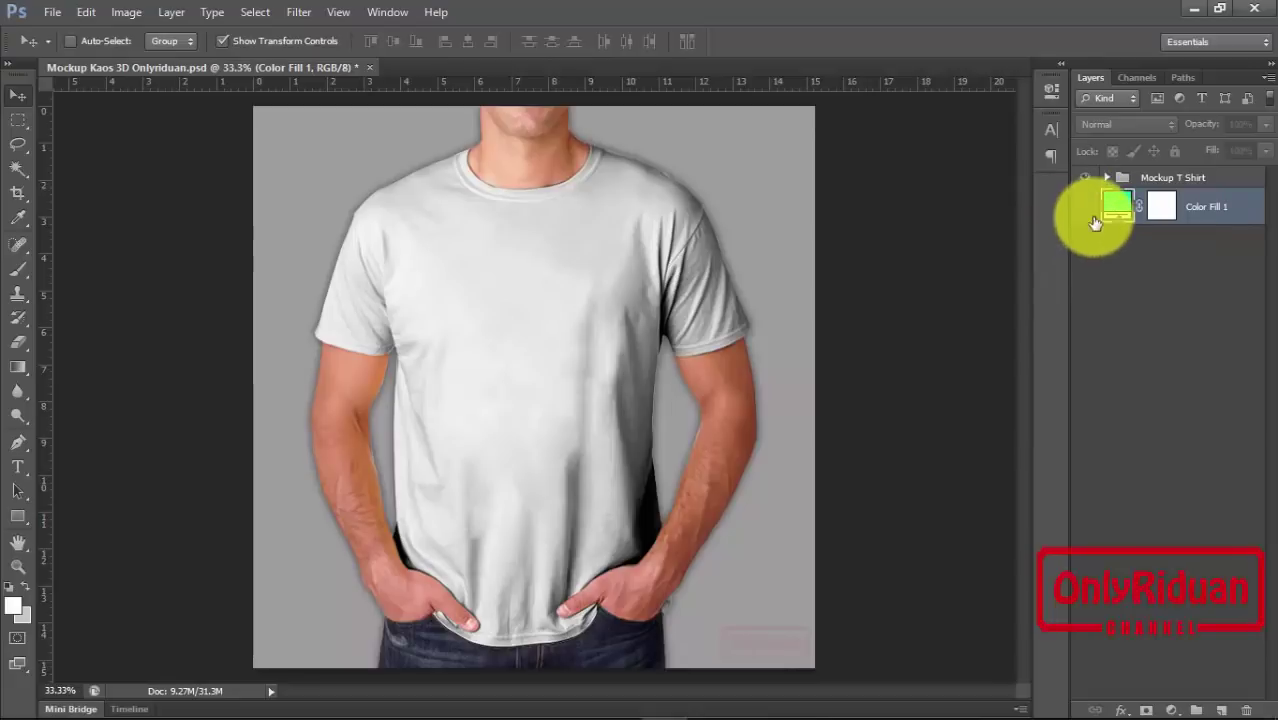
left_click(1085, 207)
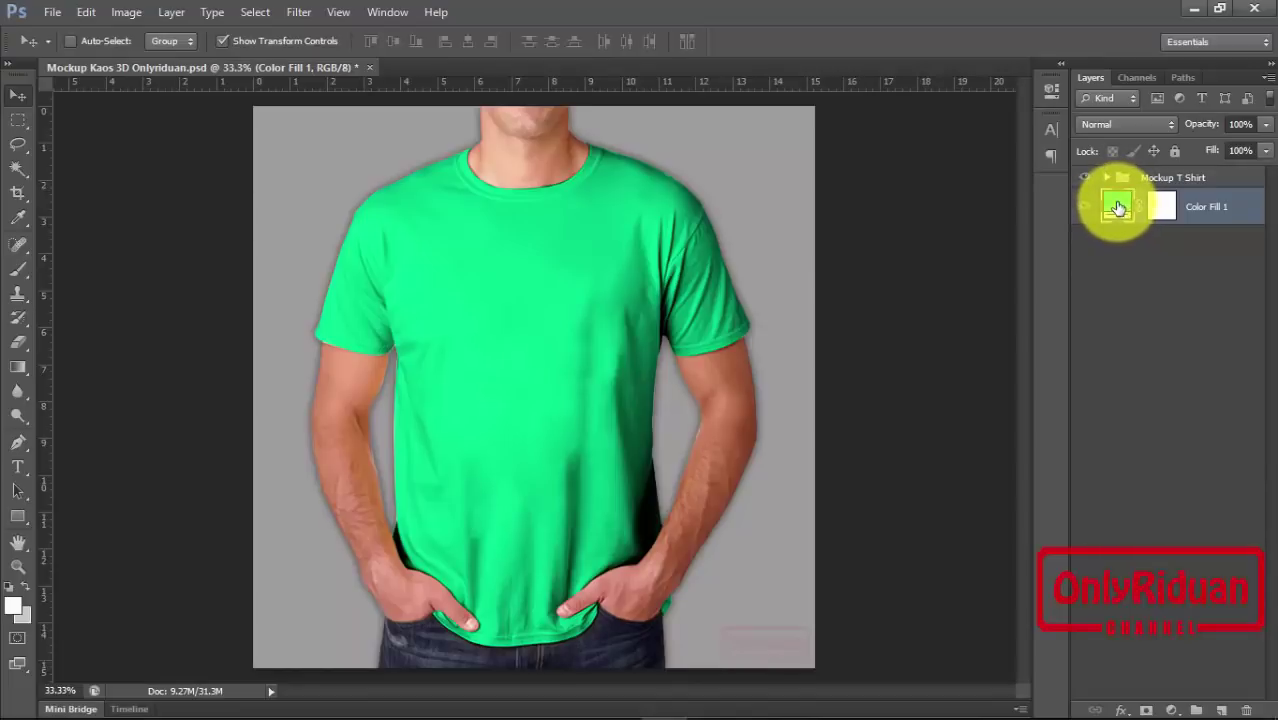
Step: In the Color Fill 1 colour picker, preview blue, magenta, red and pink shirt colours
double_click(1118, 207)
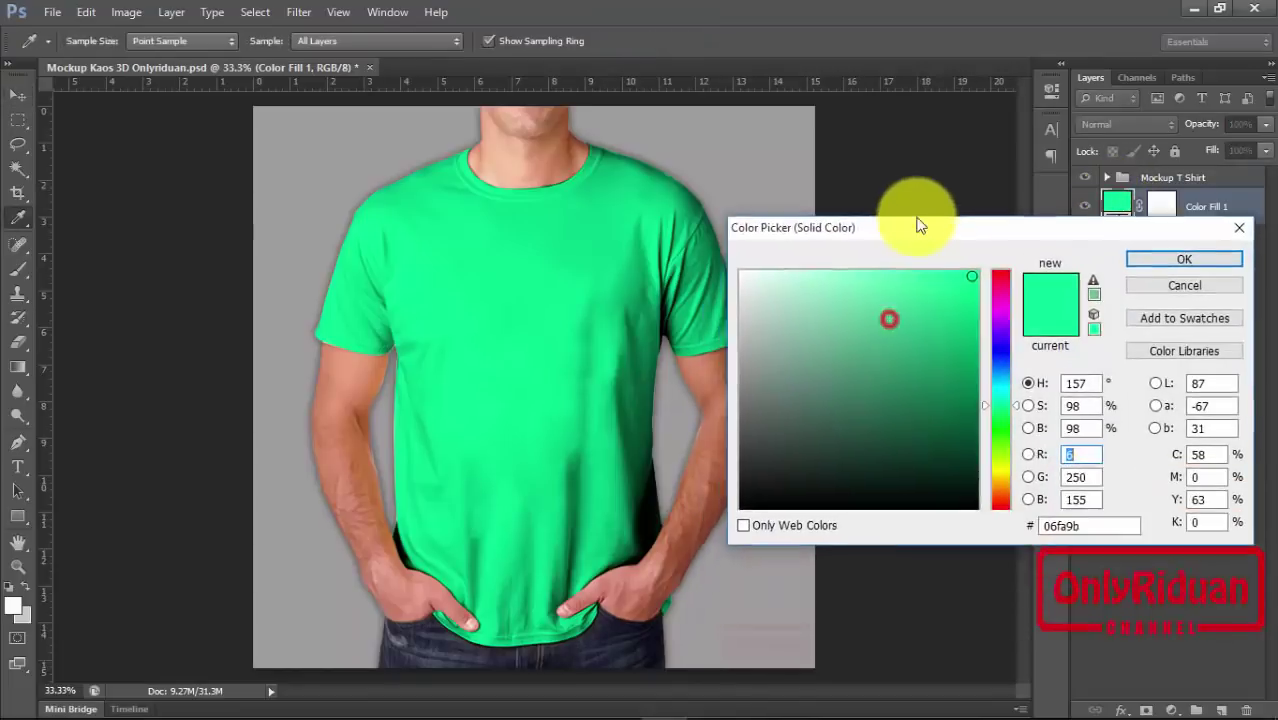
left_click_drag(917, 220, 877, 196)
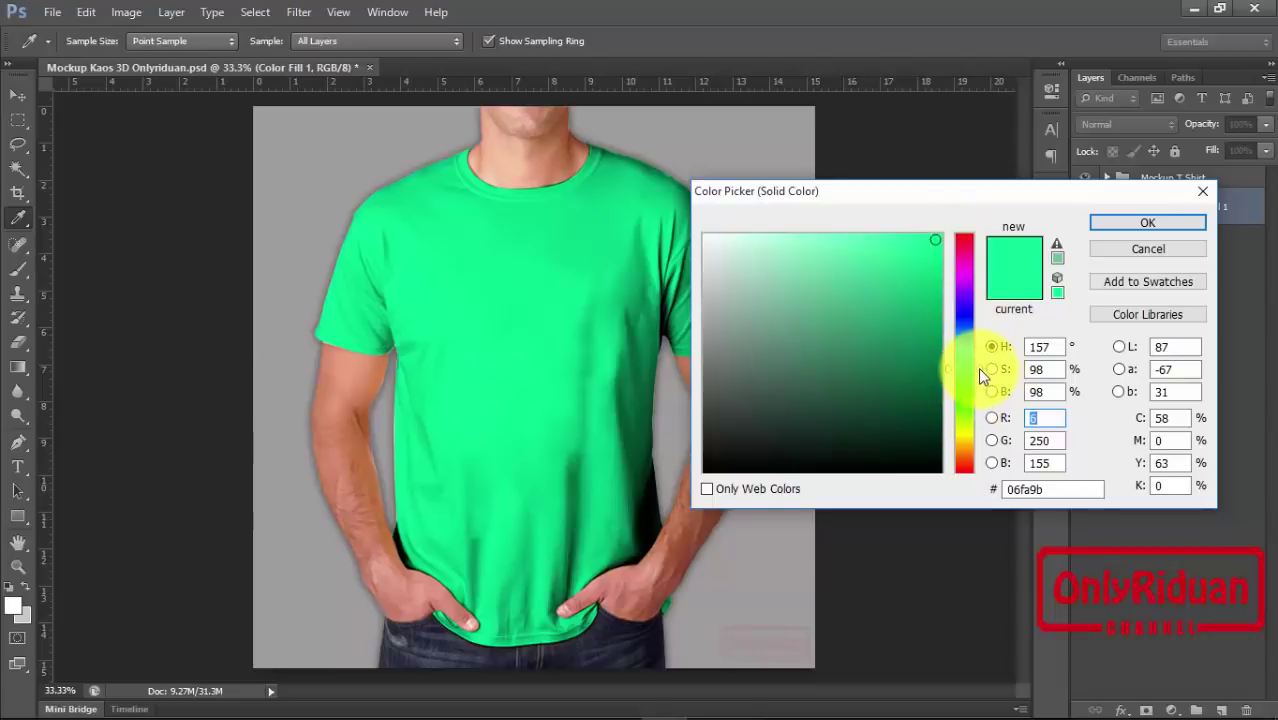
left_click_drag(977, 367, 979, 315)
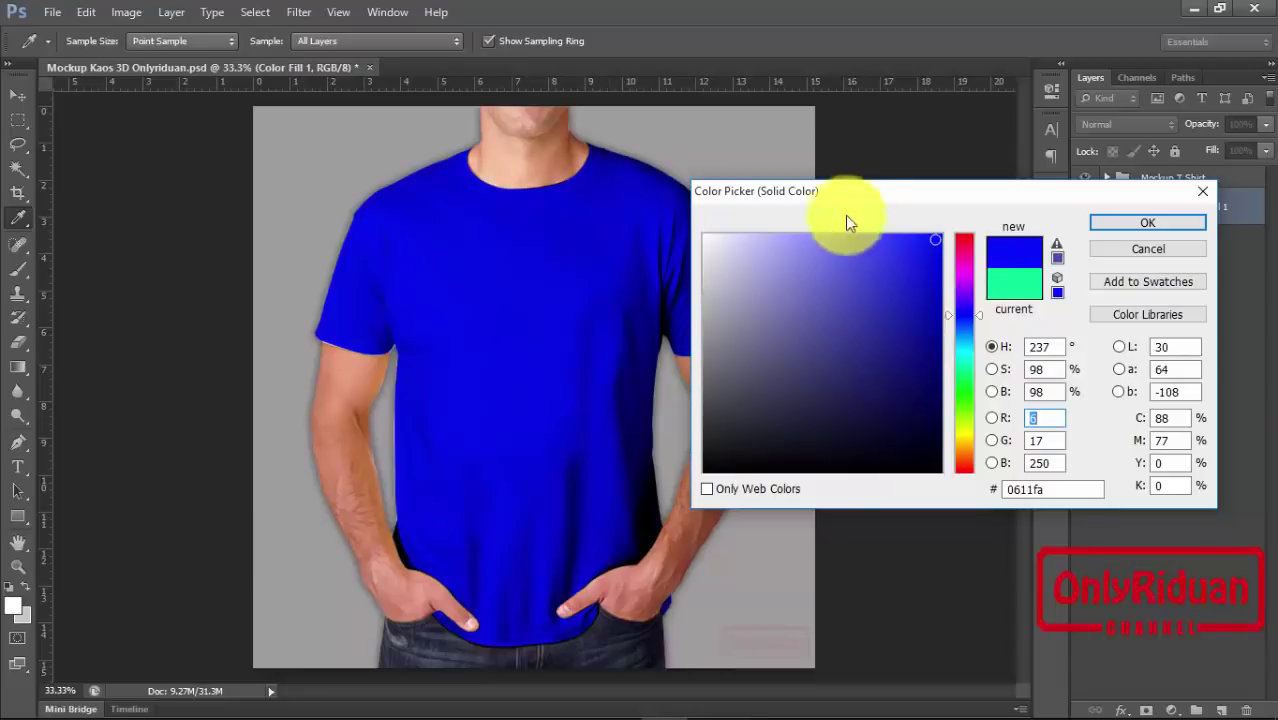
left_click_drag(845, 190, 925, 180)
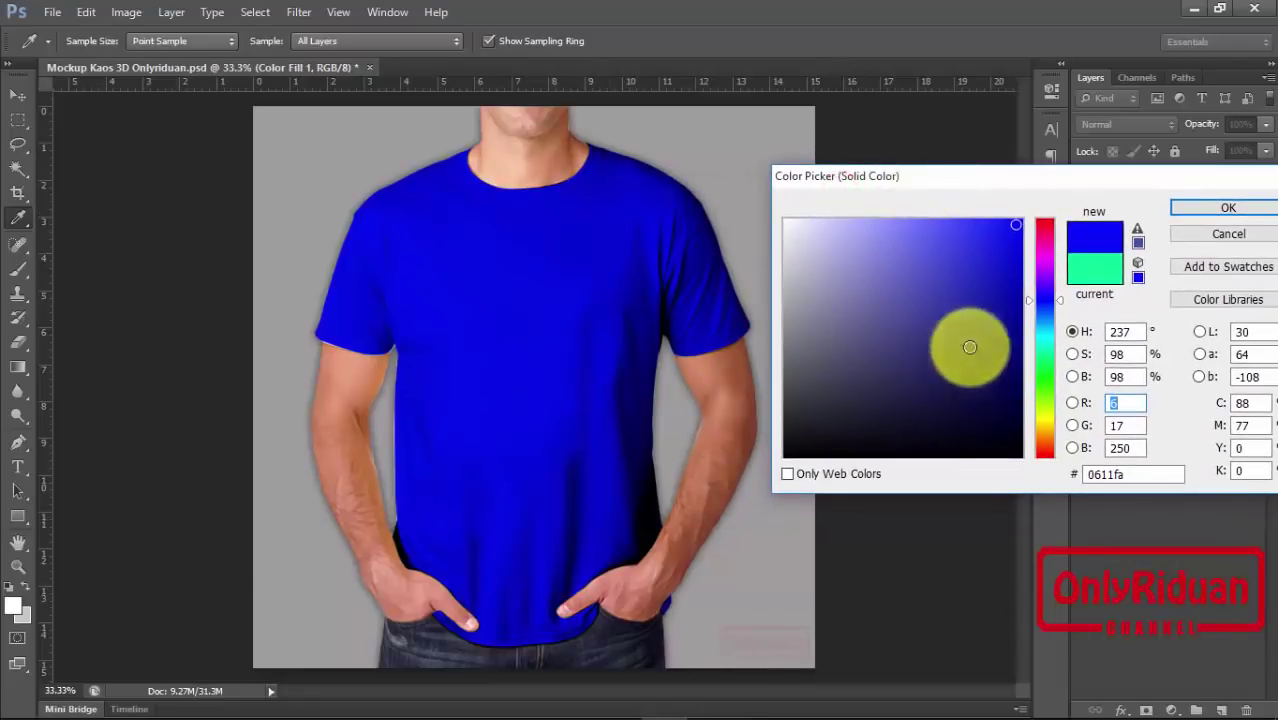
left_click_drag(1059, 300, 1058, 260)
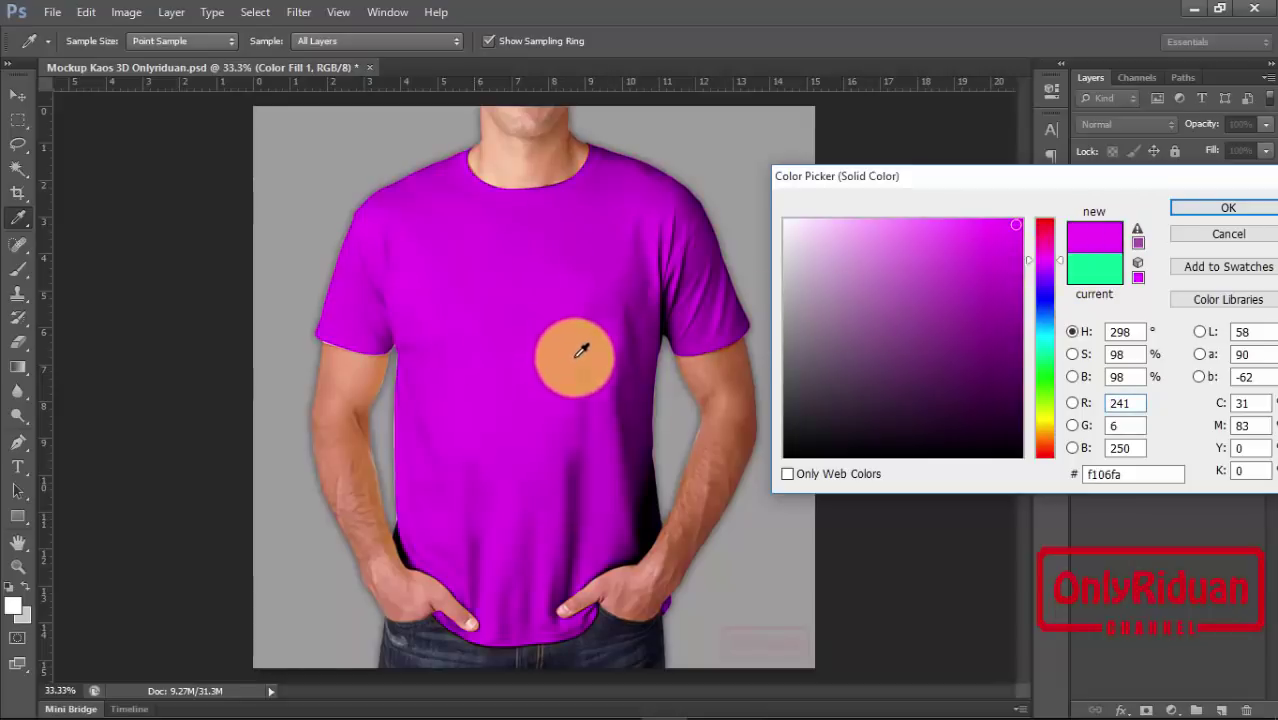
left_click_drag(1063, 272, 1063, 234)
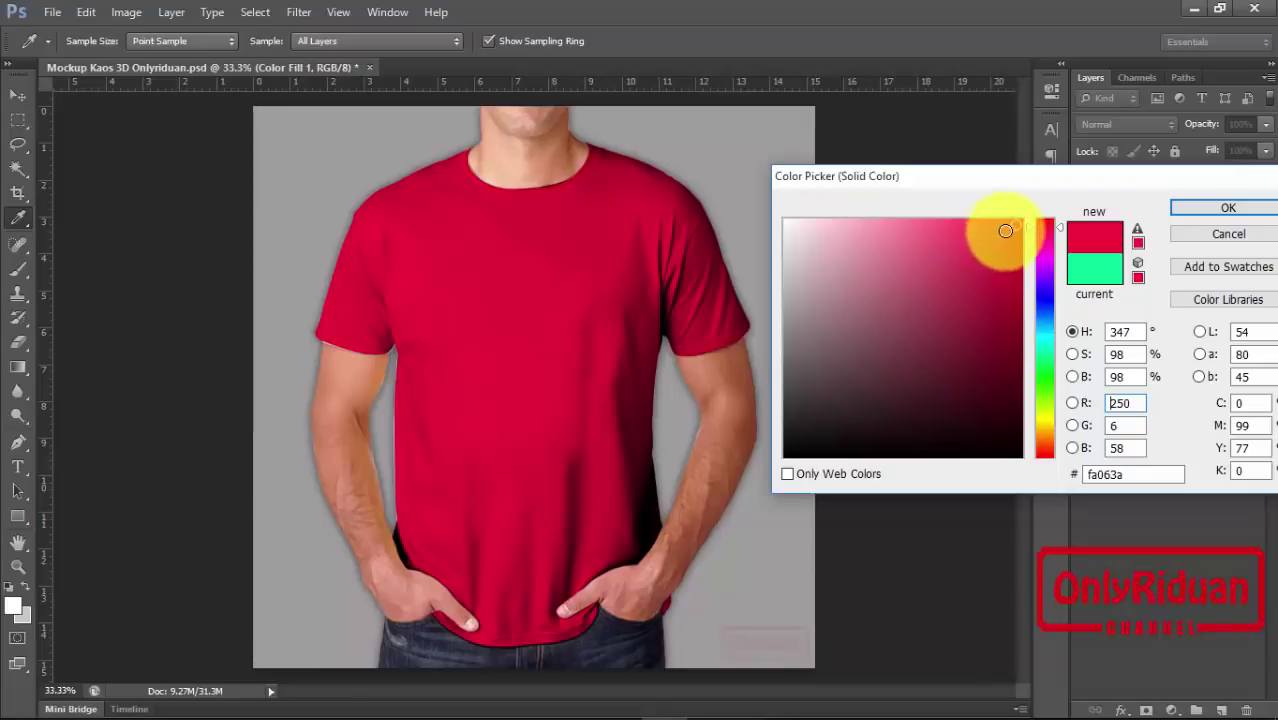
left_click(1018, 224)
left_click_drag(1018, 224, 960, 227)
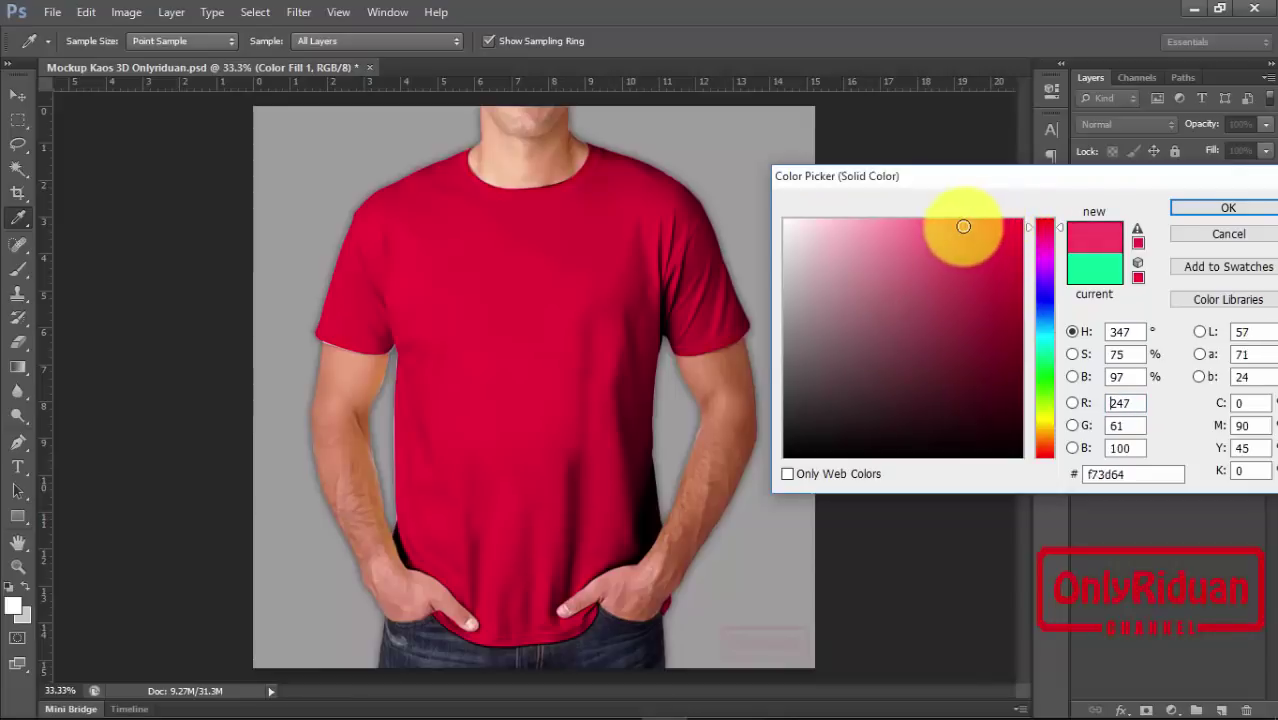
Step: Try maroon, yellow-green, orange and green shades, settling on vivid blue 0c32f5
mouse_move(947, 285)
left_mouse_down()
mouse_move(985, 326)
mouse_move(998, 381)
mouse_move(941, 357)
mouse_move(851, 356)
left_mouse_up()
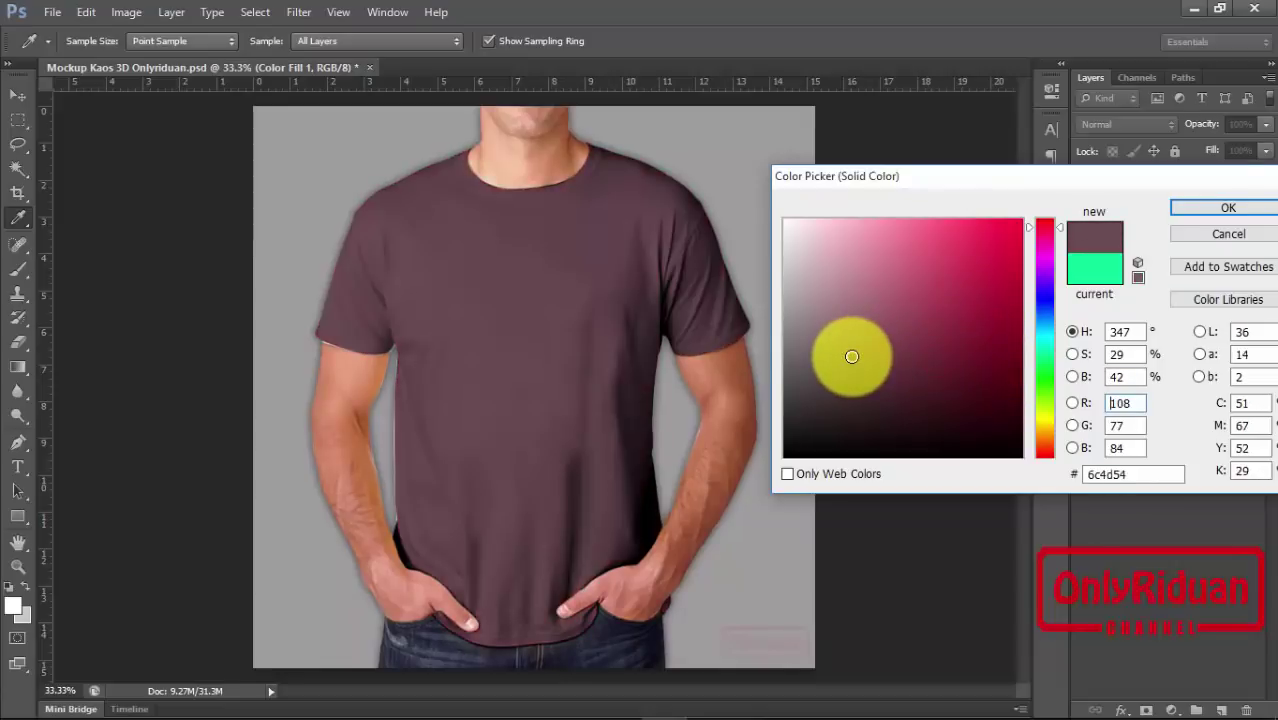
left_click_drag(1058, 230, 1054, 432)
left_click_drag(958, 323, 1011, 229)
left_click_drag(999, 173, 933, 210)
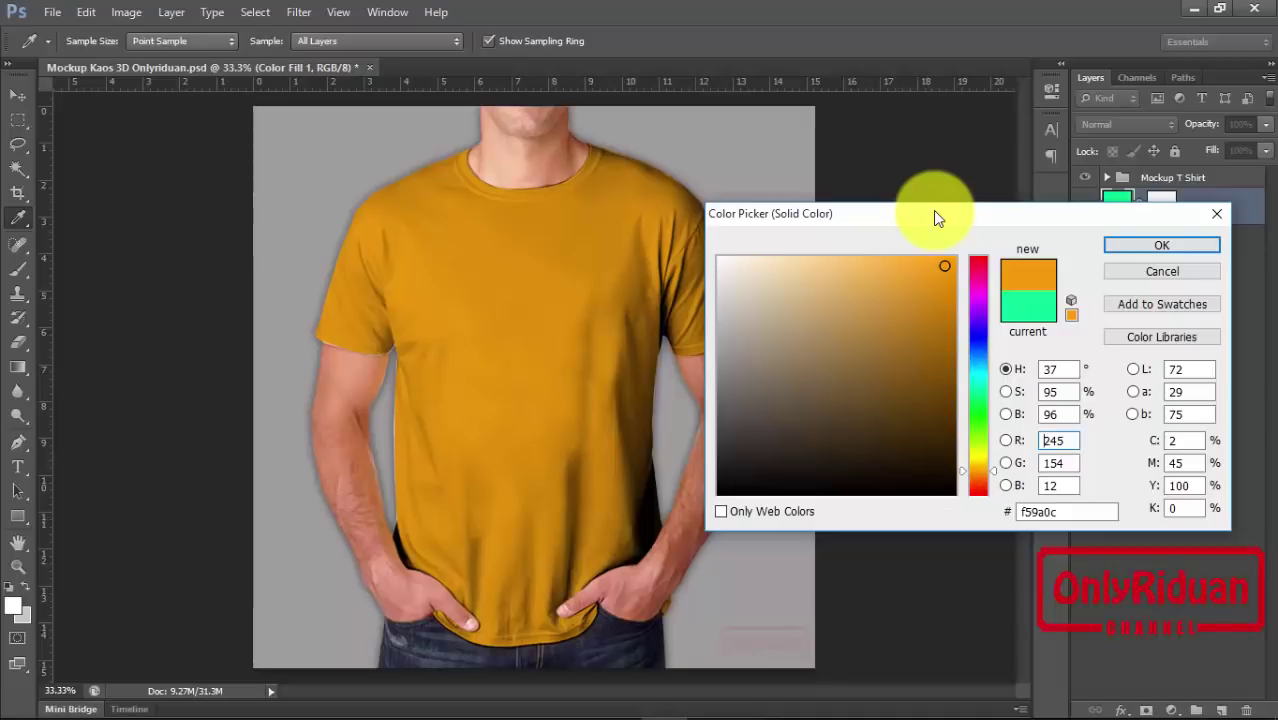
left_click_drag(933, 210, 941, 203)
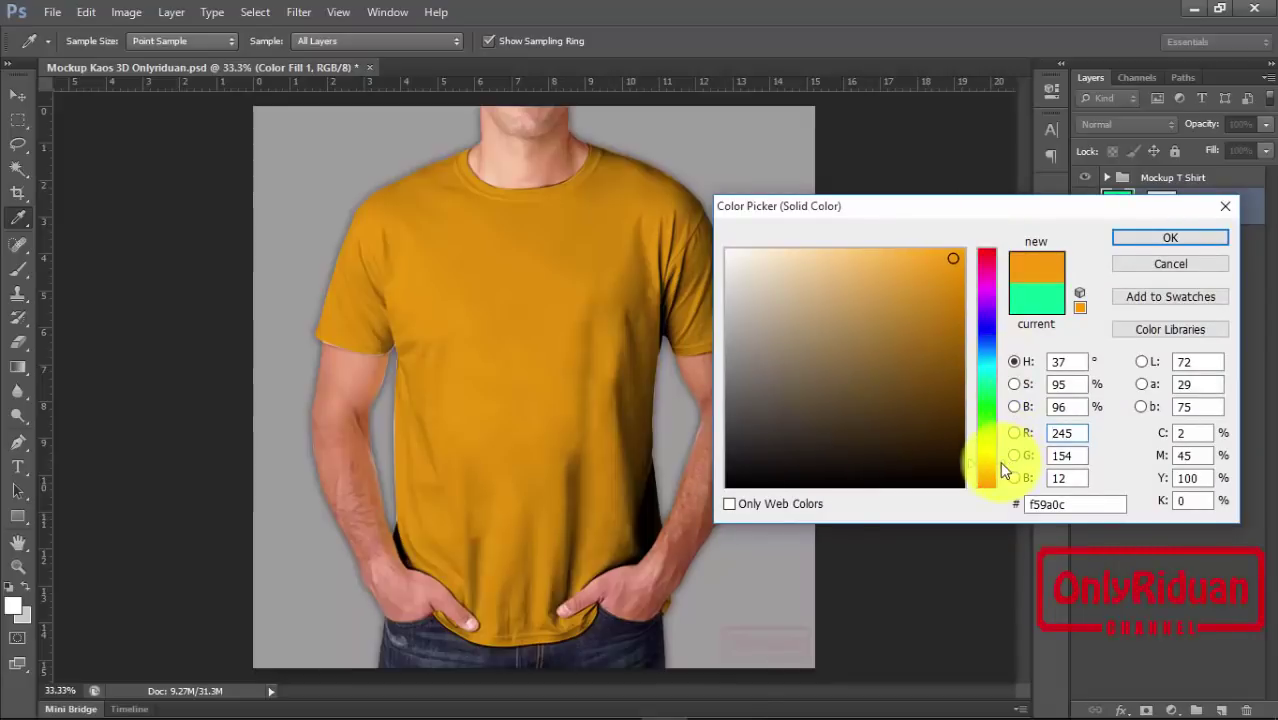
left_click_drag(1000, 462, 1001, 334)
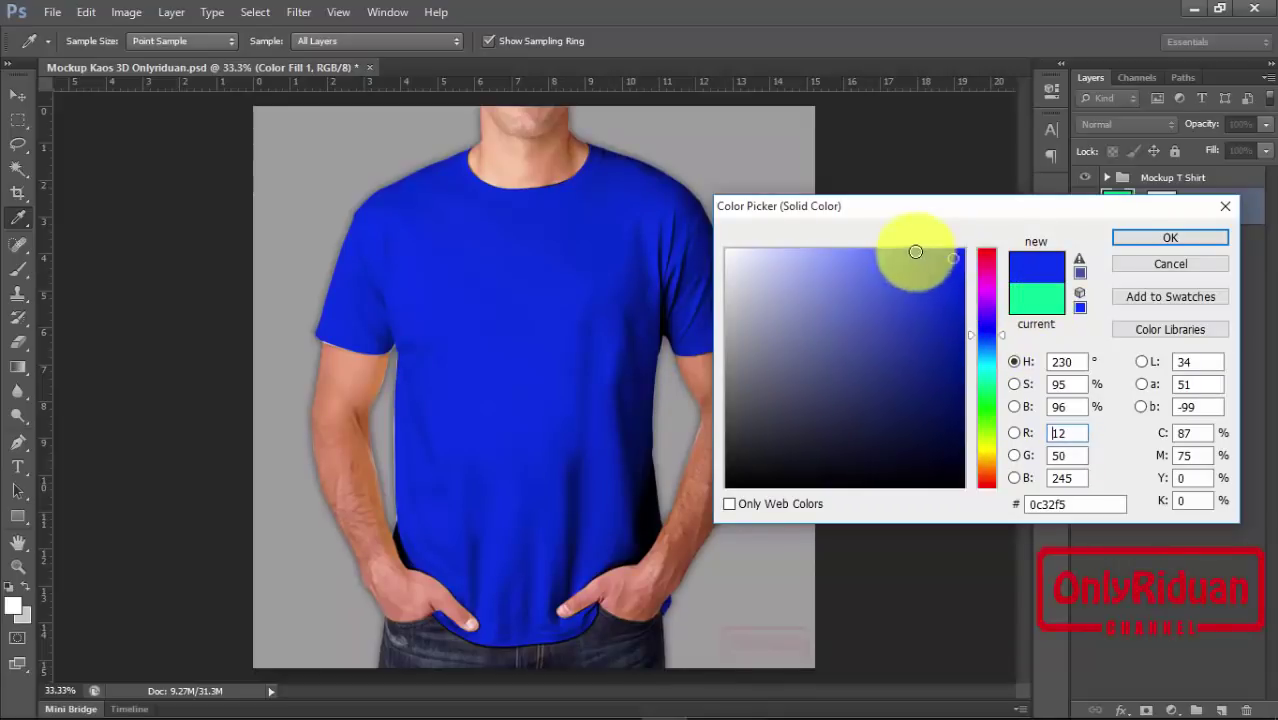
left_click_drag(915, 206, 873, 223)
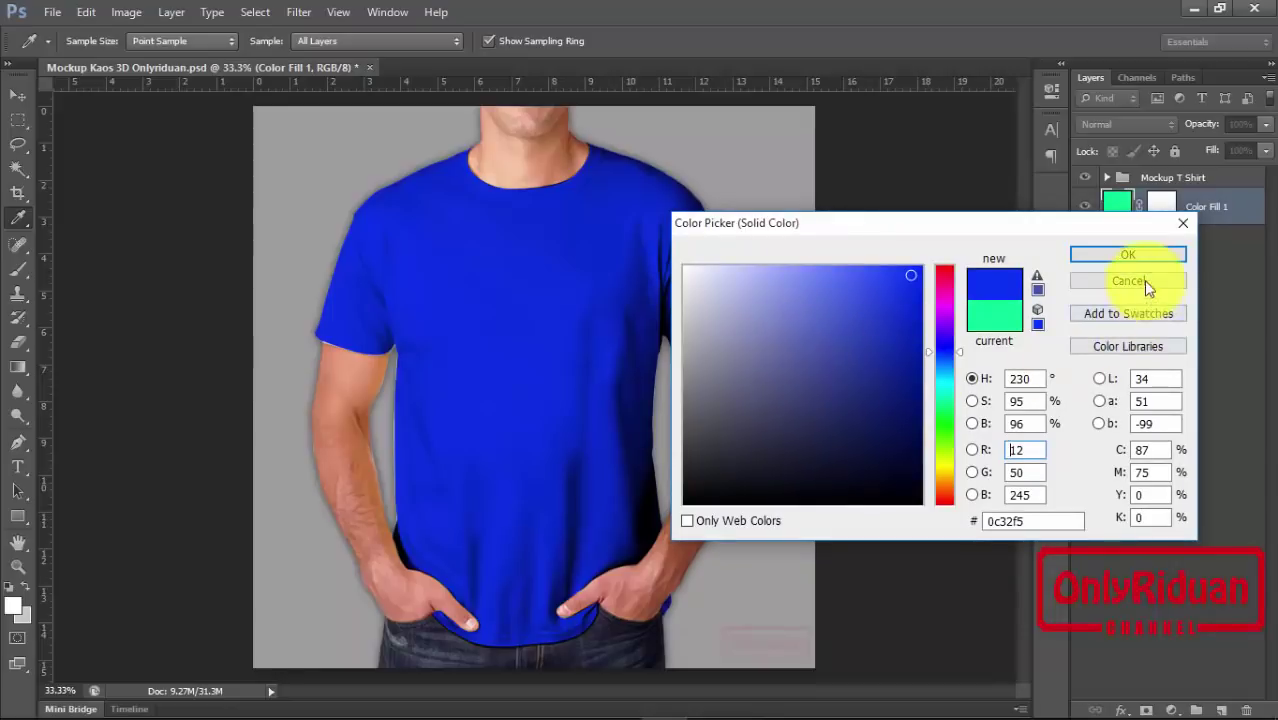
Step: Commit blue 0c32f5 as the Color Fill 1 colour
left_click(1134, 257)
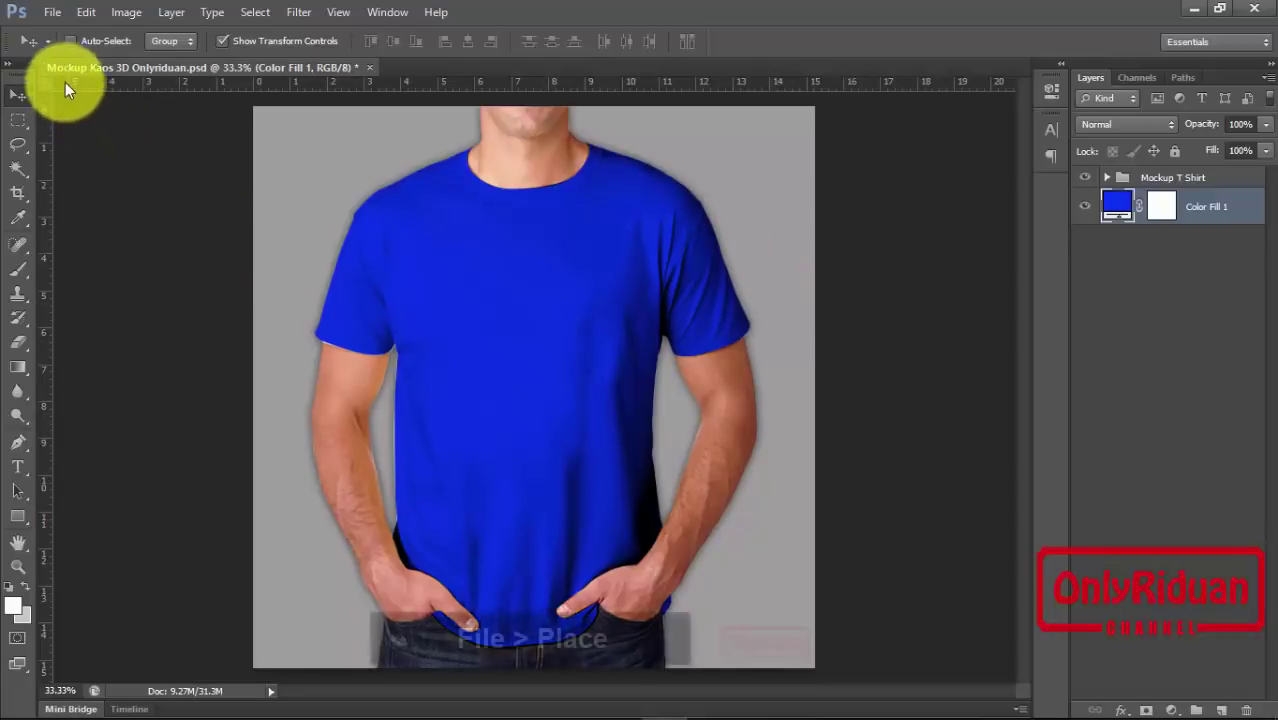
Step: Place The-Joker image from the Mockup Kaos 3D folder as a new layer
left_click(51, 14)
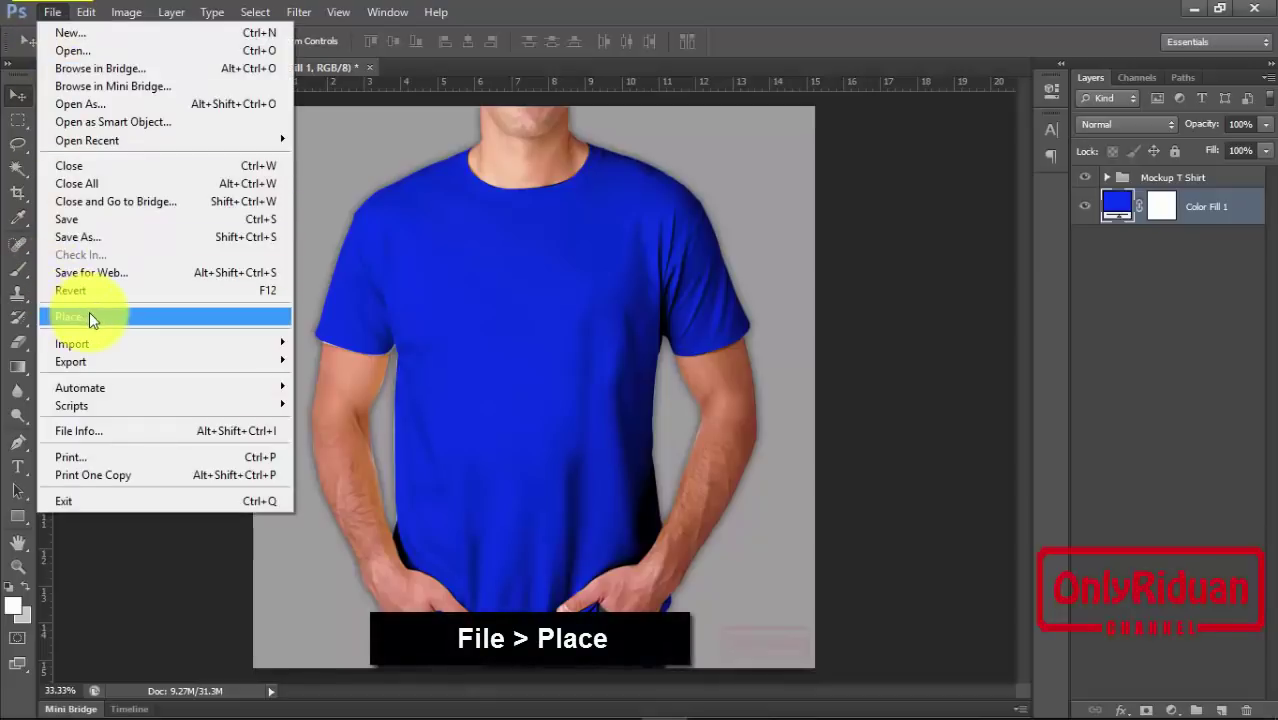
left_click(98, 320)
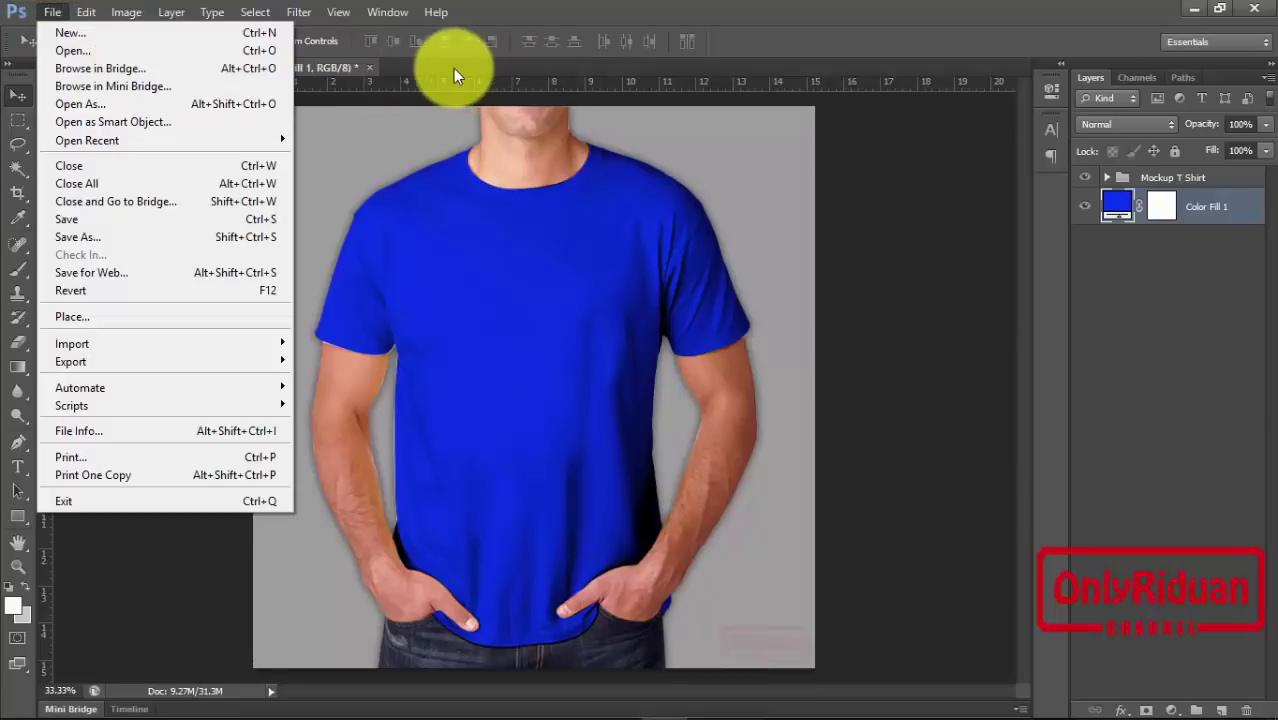
left_click(86, 316)
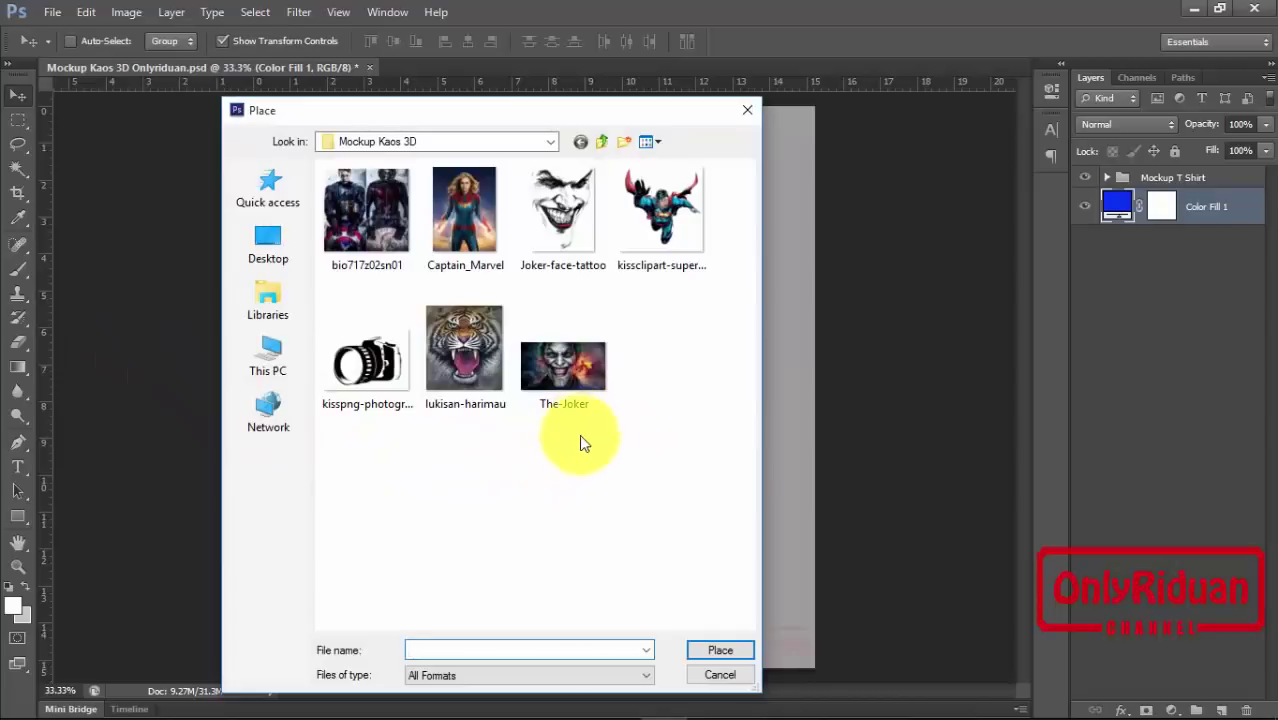
left_click(559, 368)
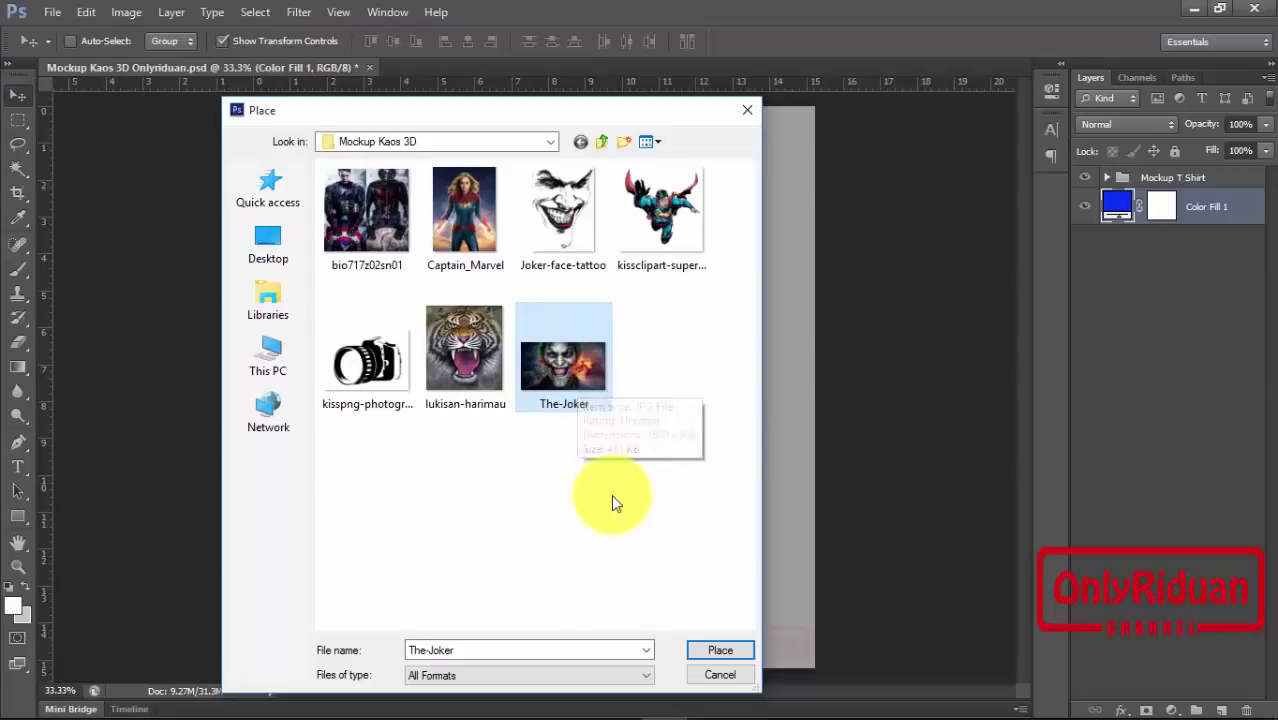
left_click(714, 651)
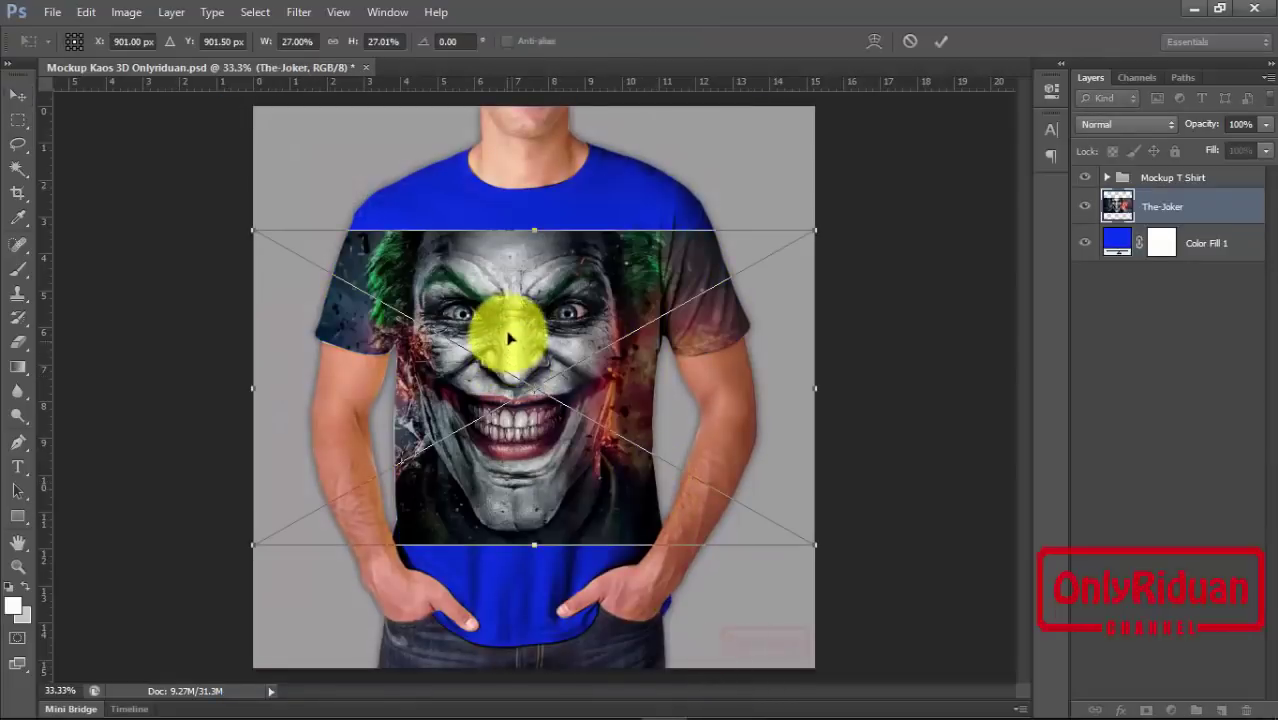
Step: Scale The-Joker proportionally to about 44% over the shirt front and commit the transform
left_click_drag(527, 314, 530, 228)
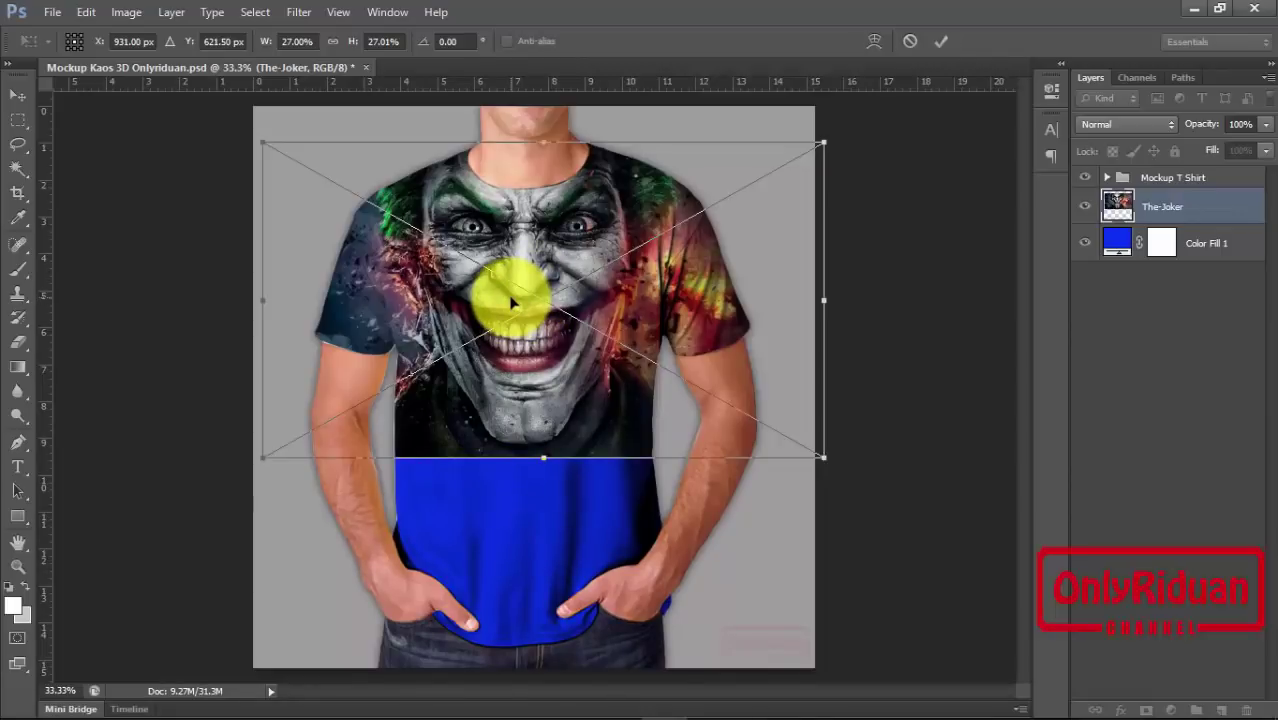
key("shift")
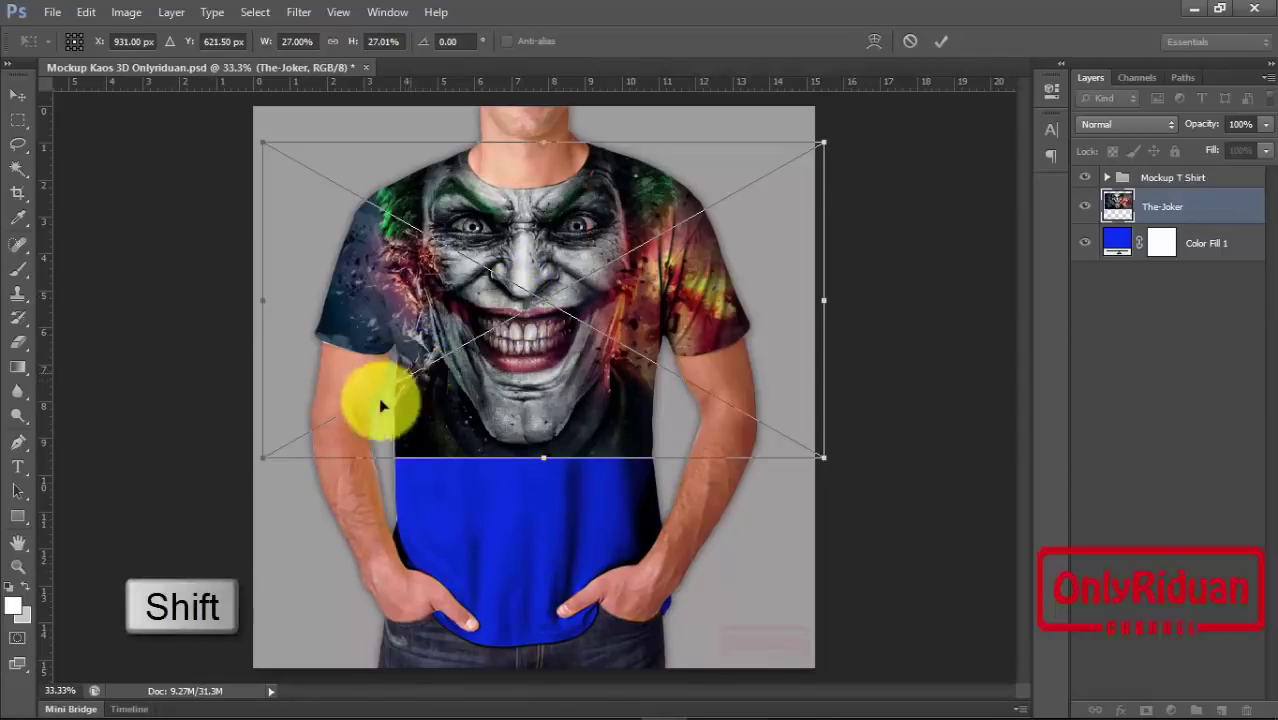
left_click_drag(263, 458, 118, 670)
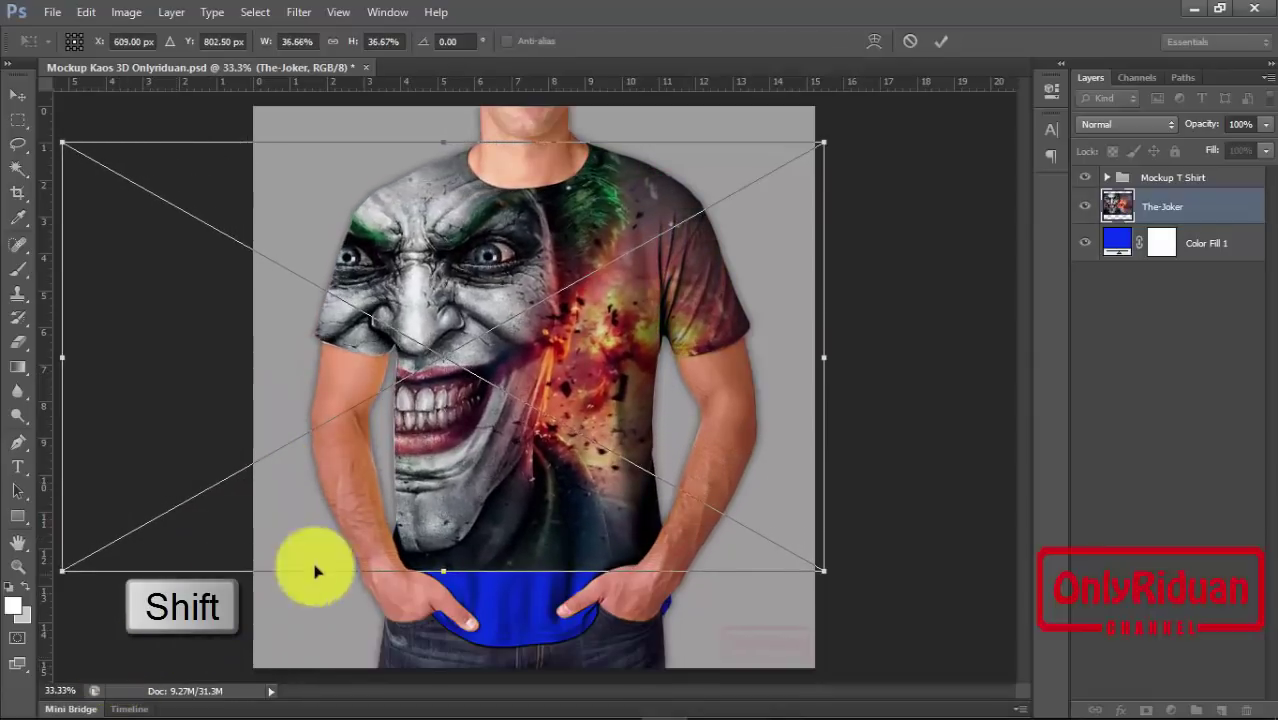
left_click_drag(823, 573, 972, 670)
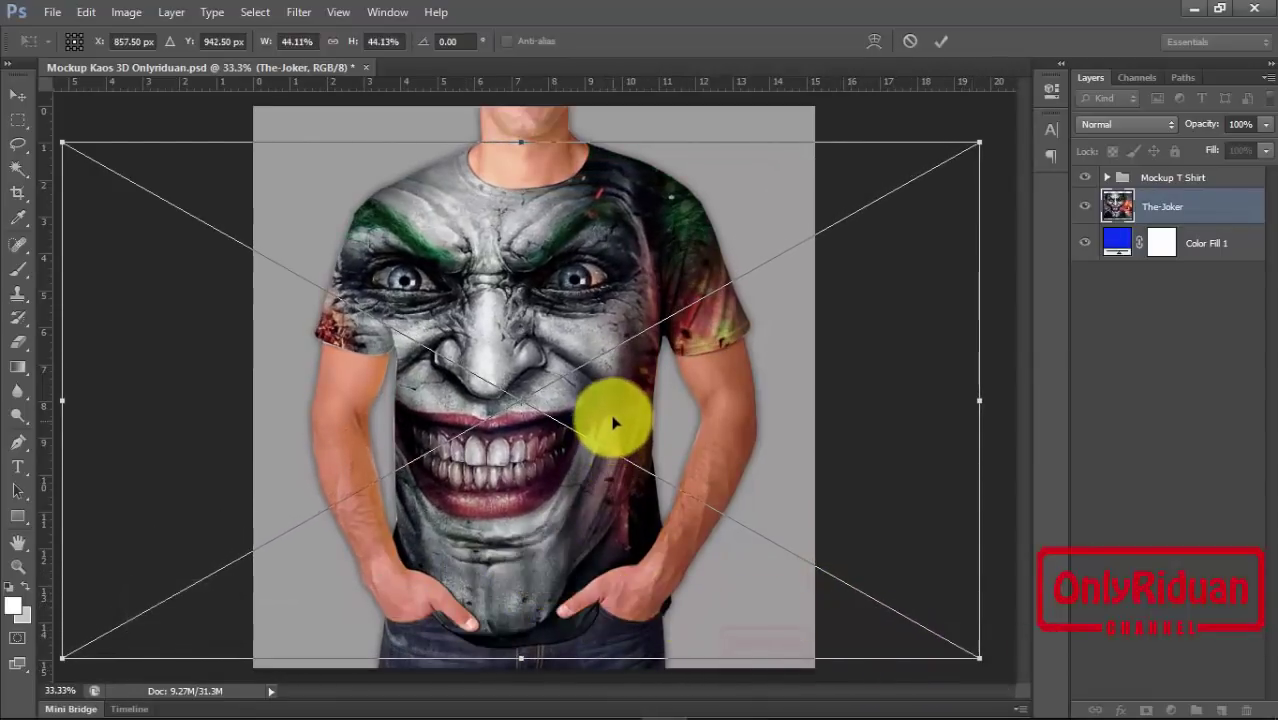
left_click_drag(625, 412, 652, 409)
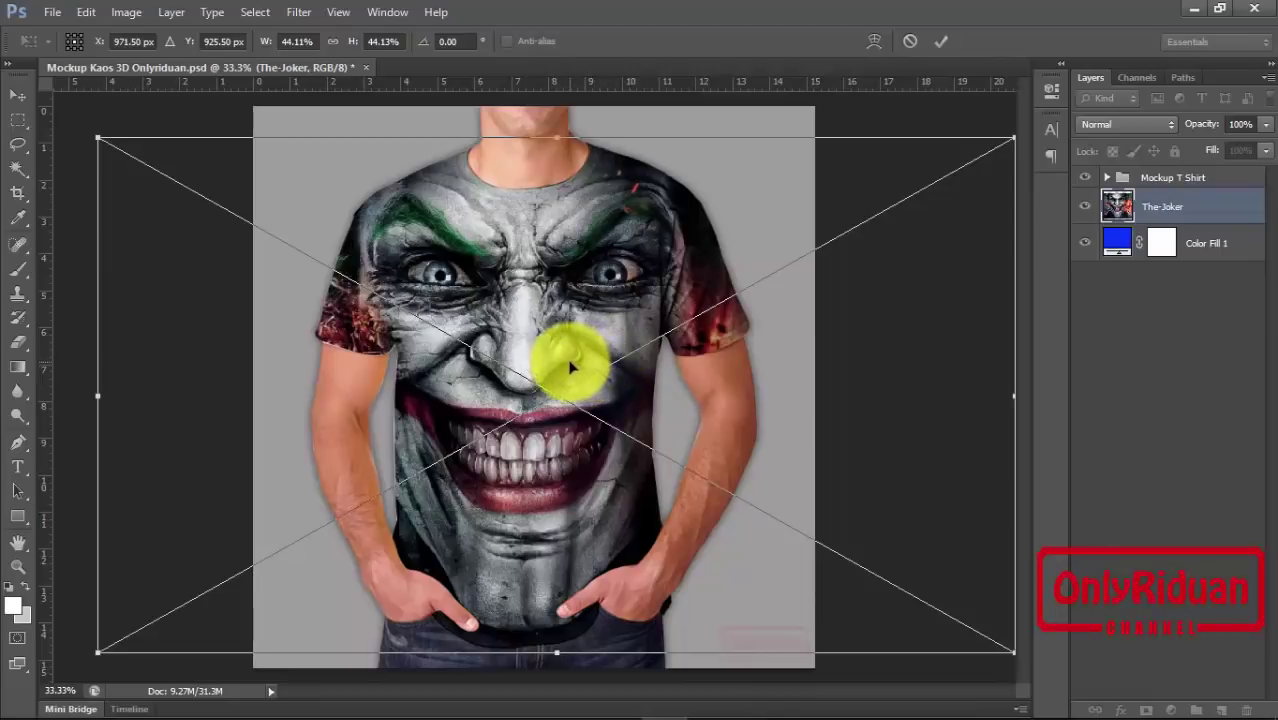
left_click(942, 39)
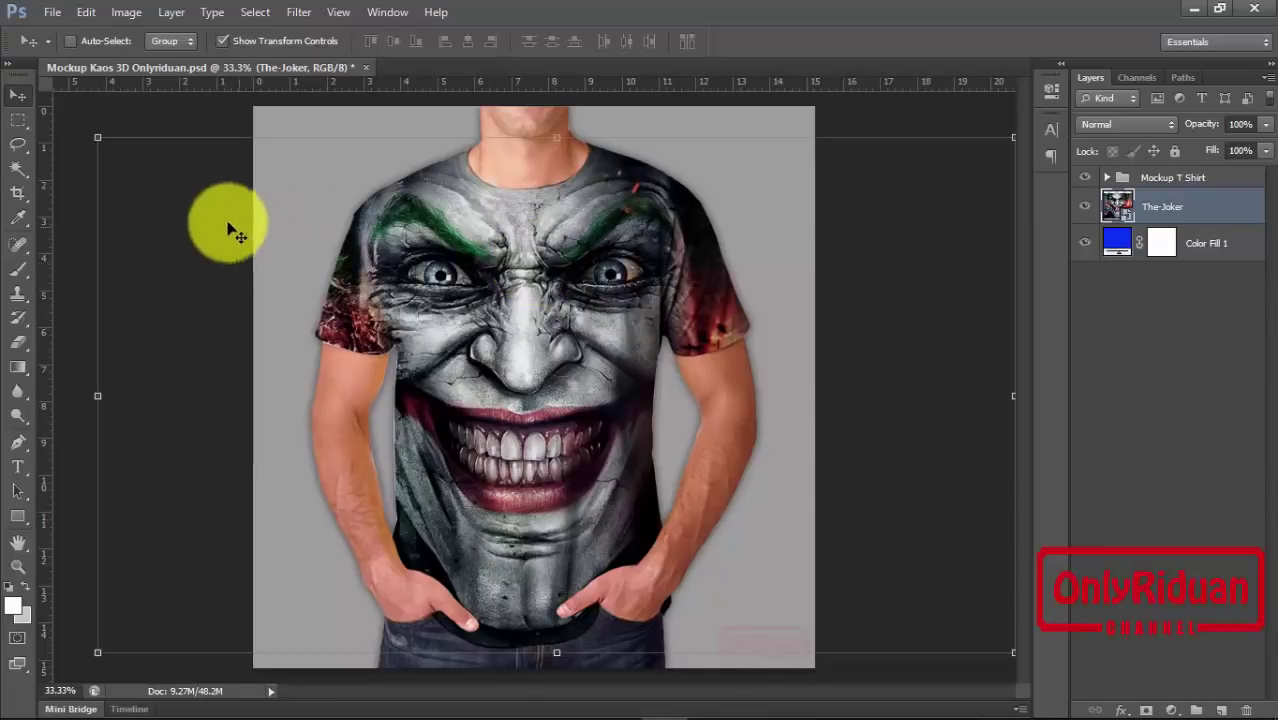
Step: Place the lukisan-harimau tiger image as a new layer above The-Joker
left_click(52, 14)
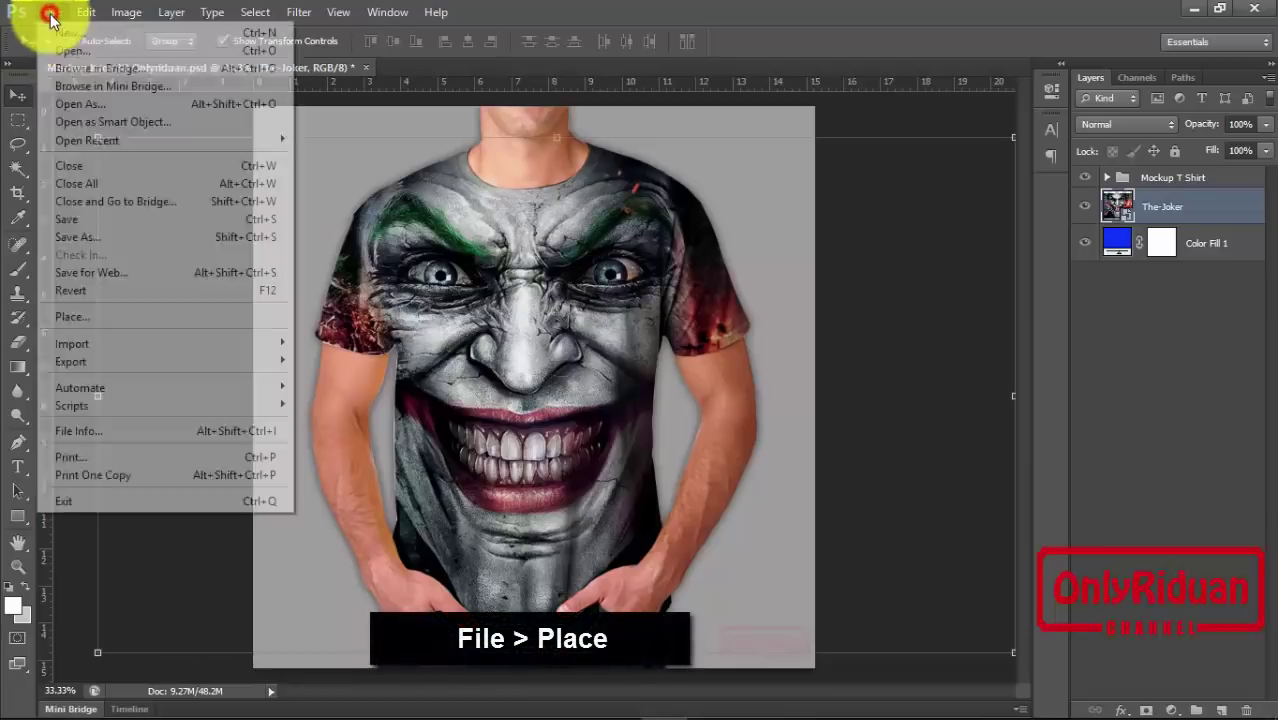
left_click(83, 316)
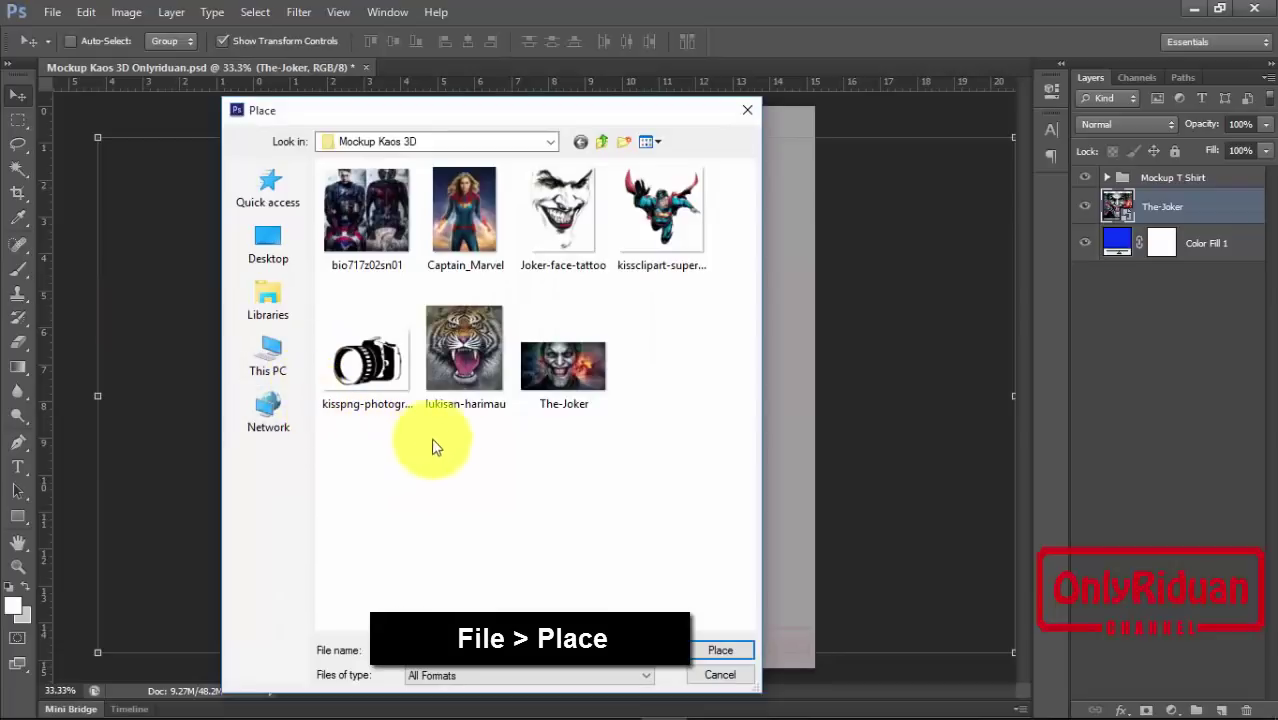
left_click(467, 350)
left_click(718, 650)
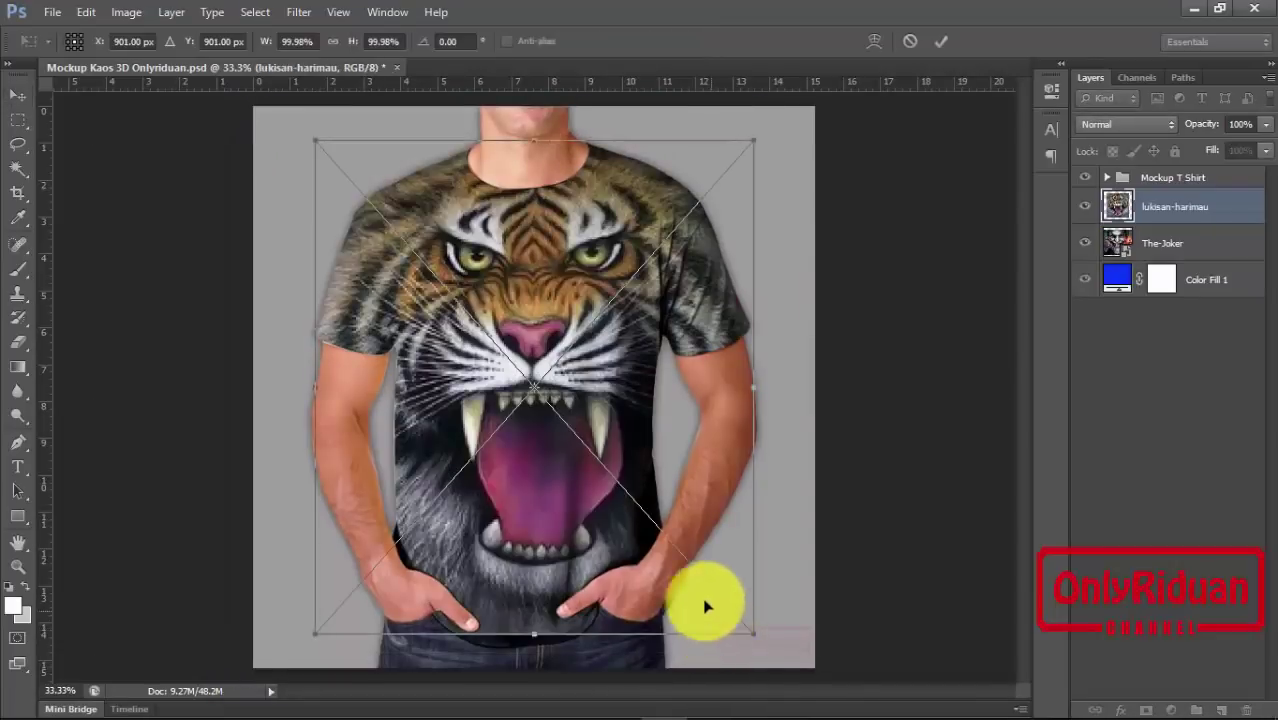
Step: Enlarge the tiger design to about 106.6% over the shirt front and commit
left_click_drag(602, 355, 590, 352)
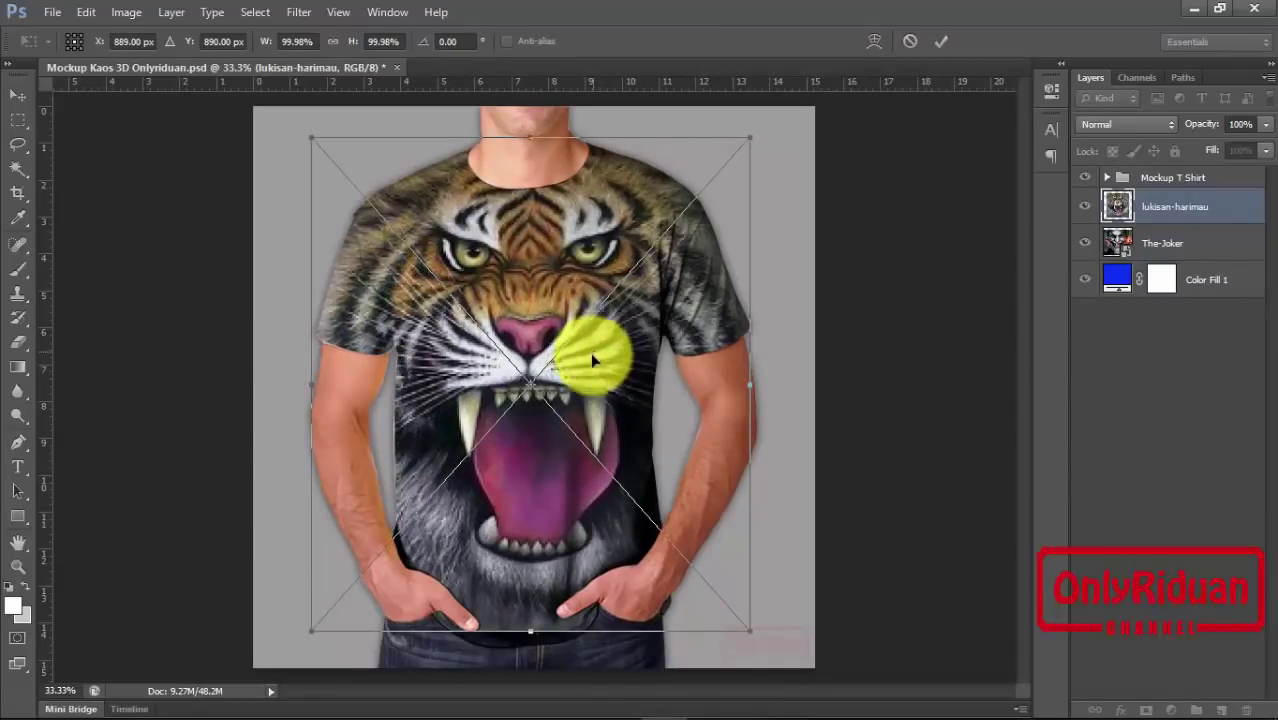
left_click_drag(530, 632, 529, 640)
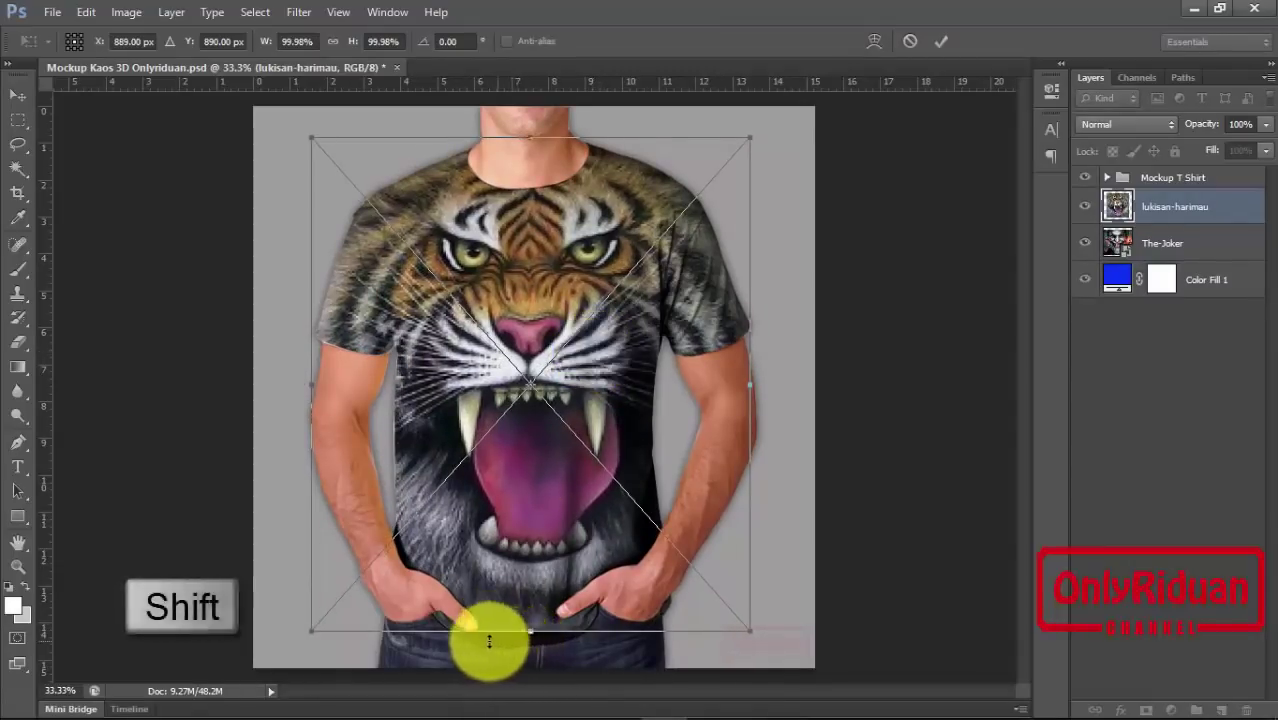
left_click_drag(312, 631, 290, 655)
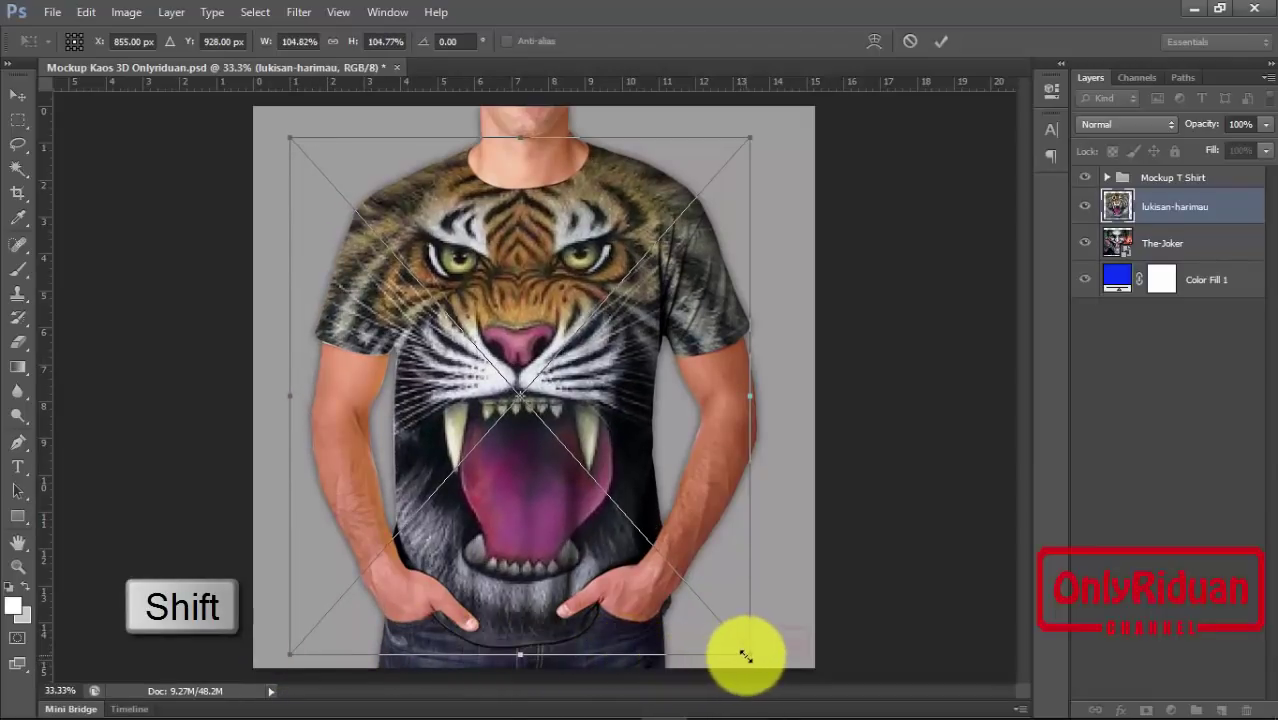
left_click_drag(748, 655, 760, 660)
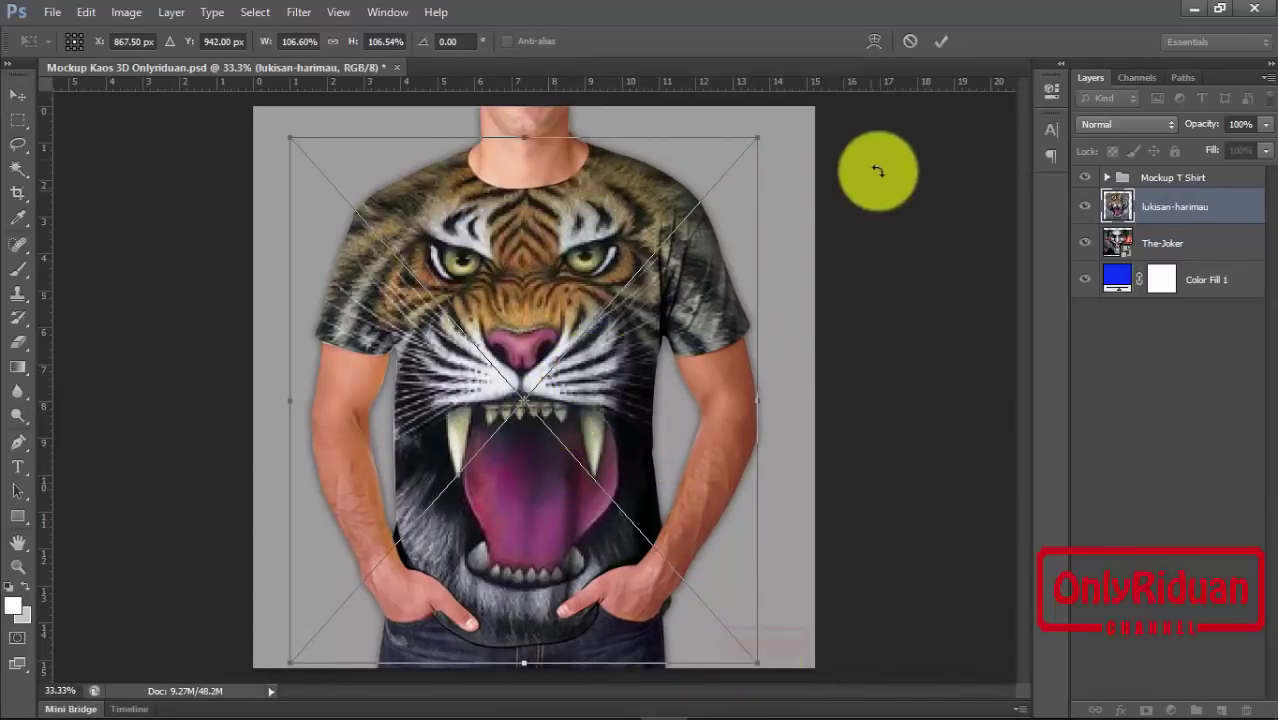
left_click(943, 42)
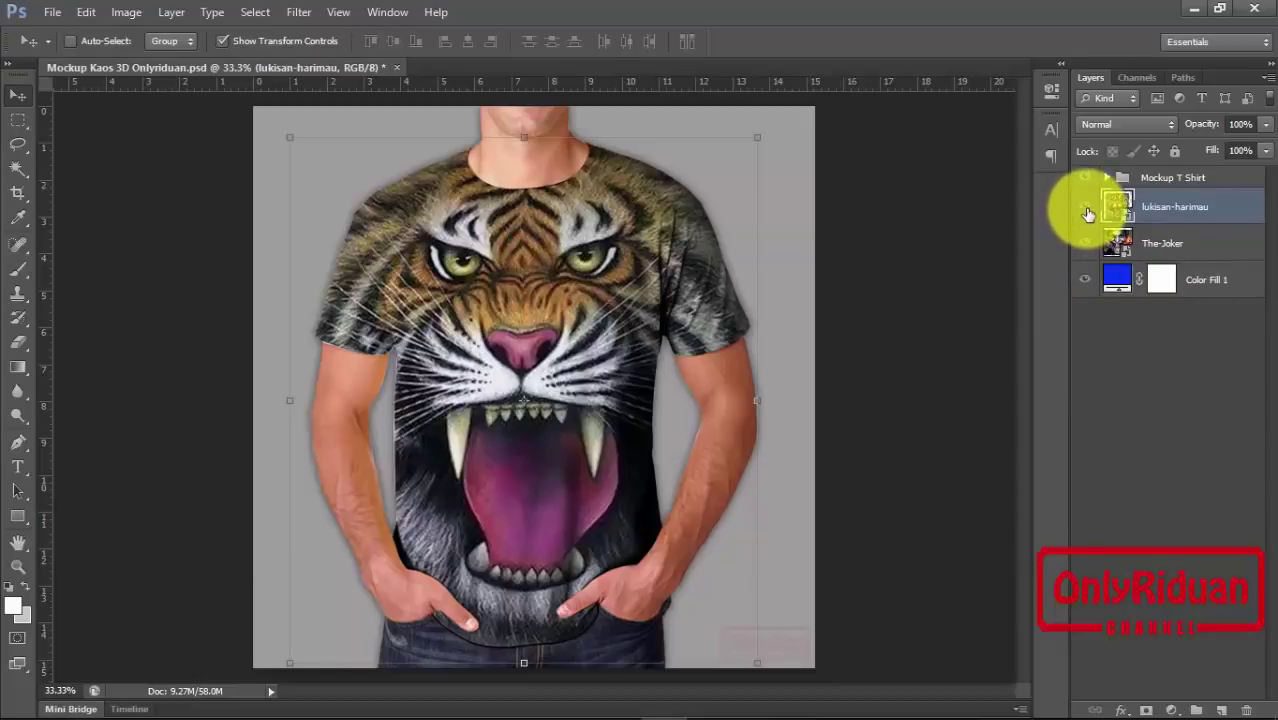
Step: Hide the lukisan-harimau and The-Joker layers, leaving a plain blue shirt
left_click(1085, 207)
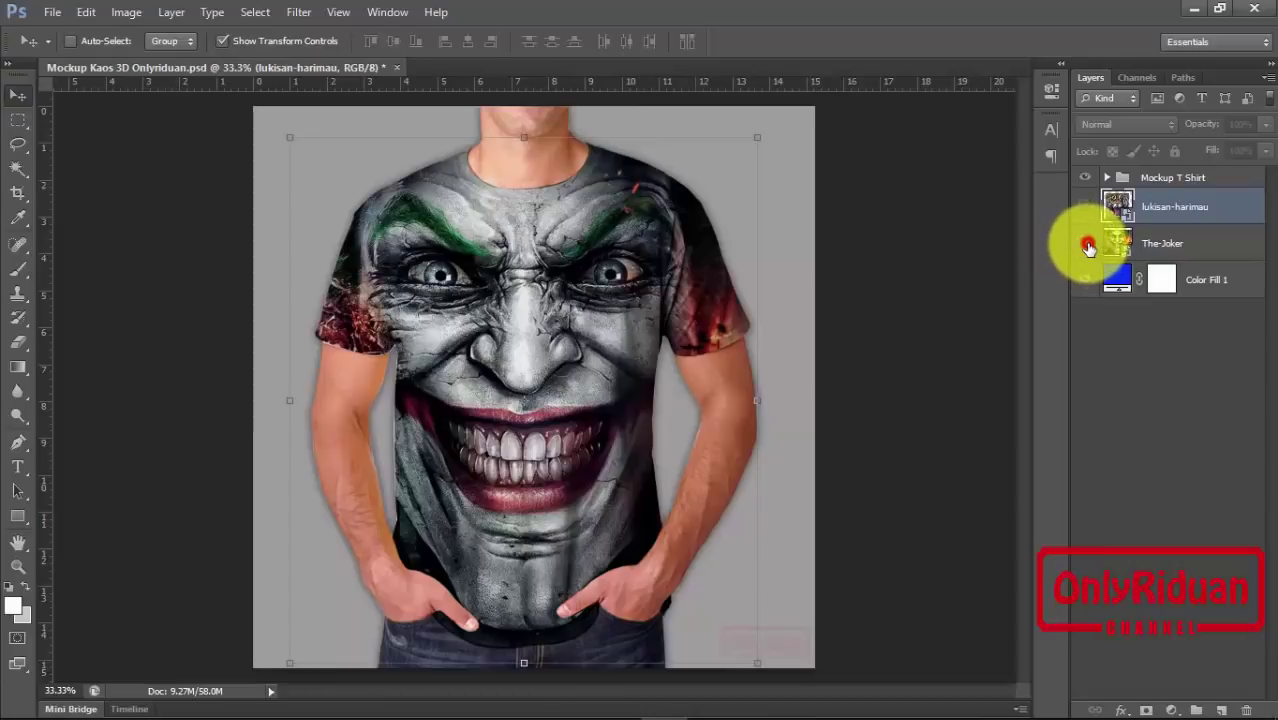
left_click(1087, 245)
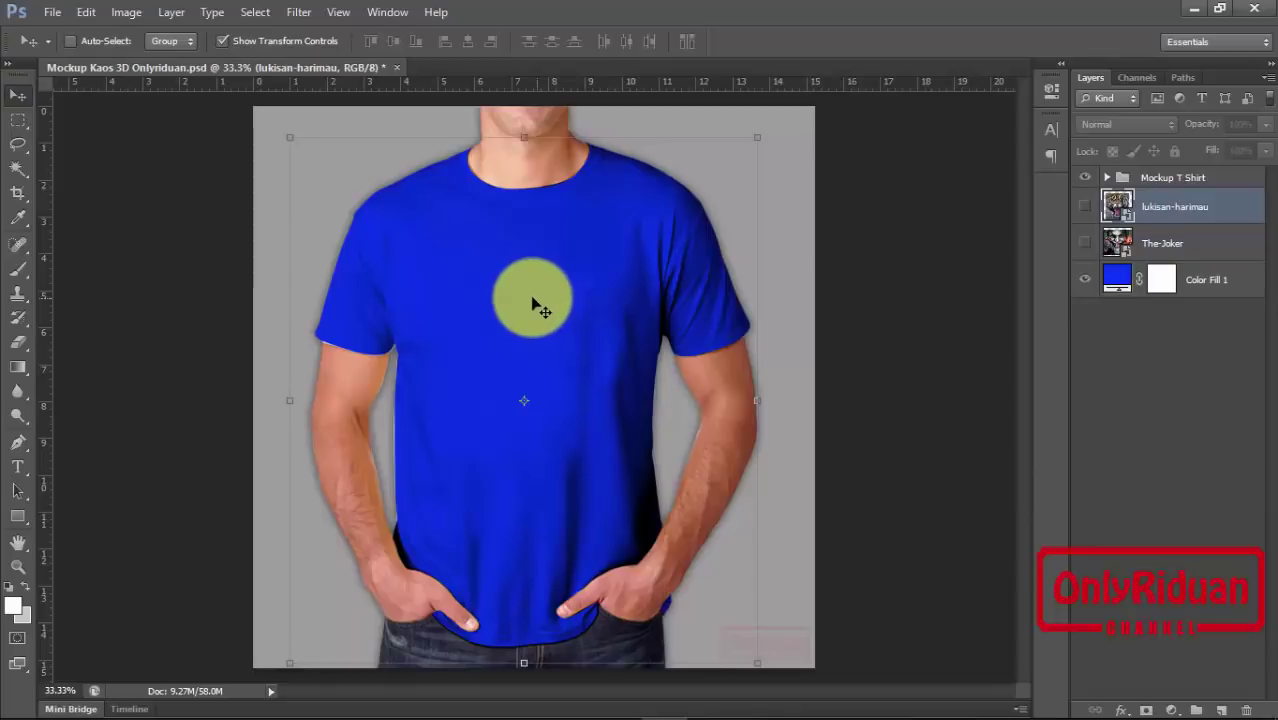
Step: Place the kisspng camera logo image into the mockup
left_click(52, 12)
left_click(77, 316)
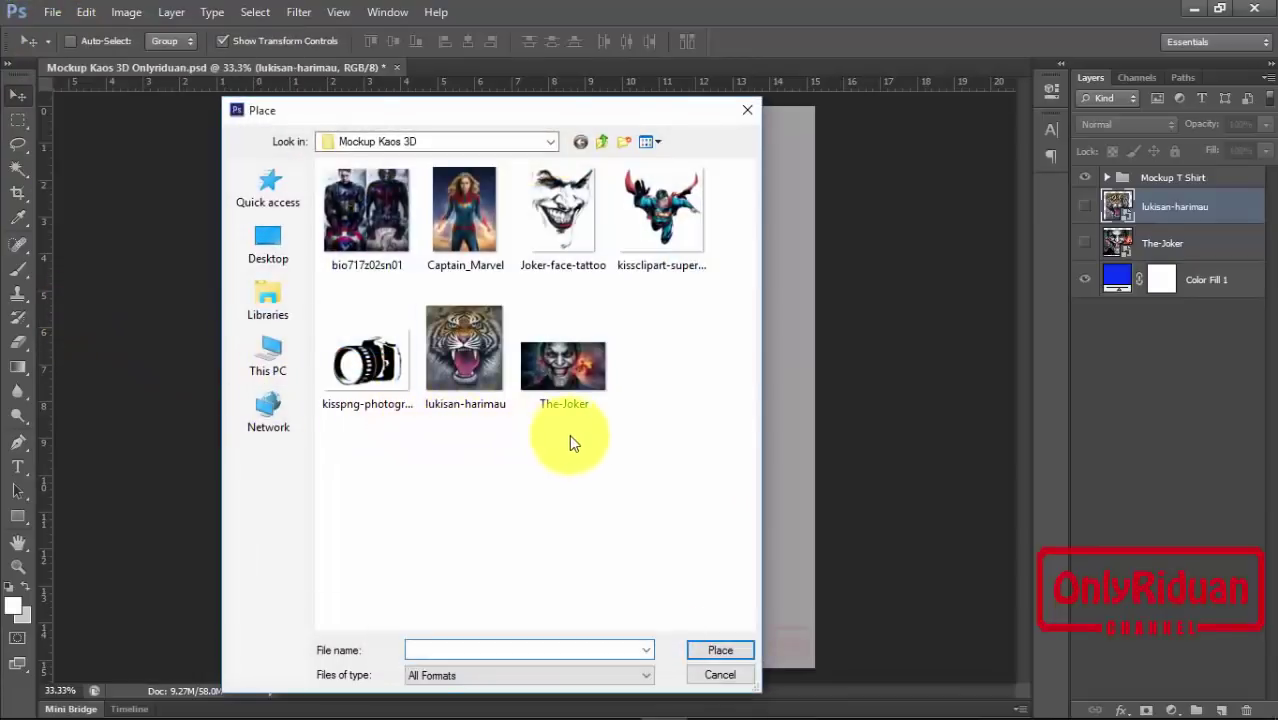
left_click(367, 355)
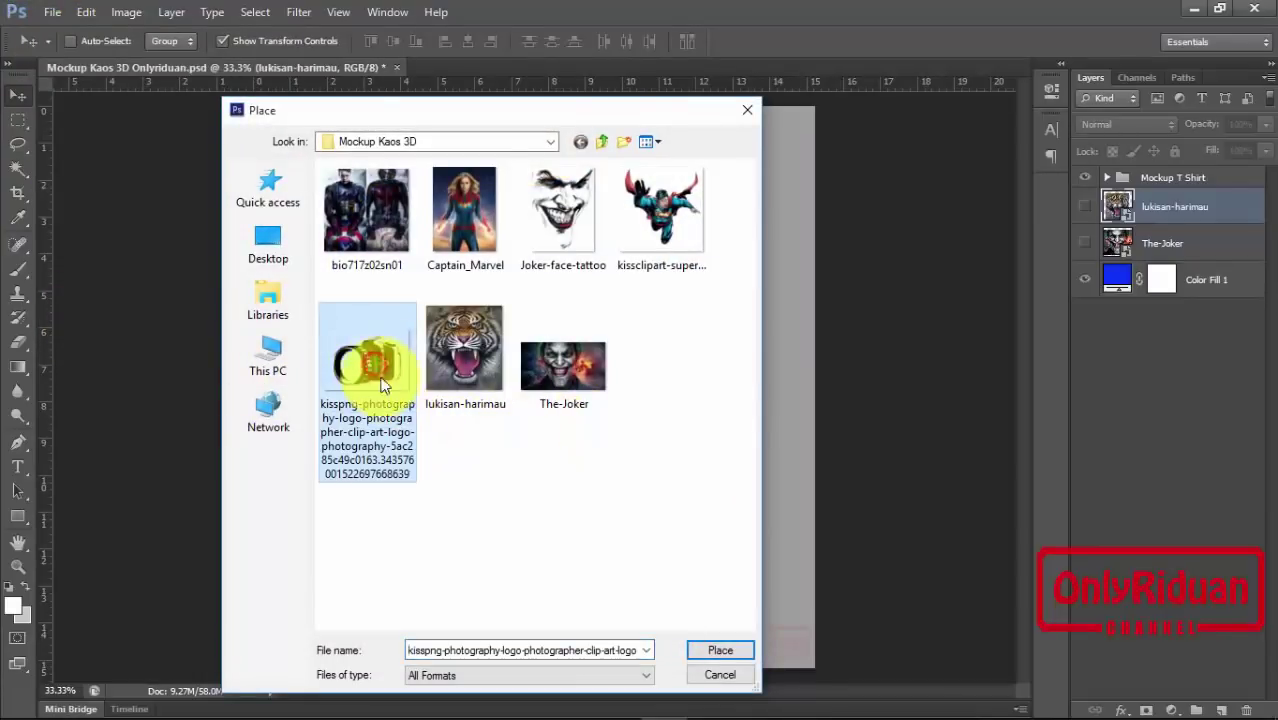
left_click(704, 637)
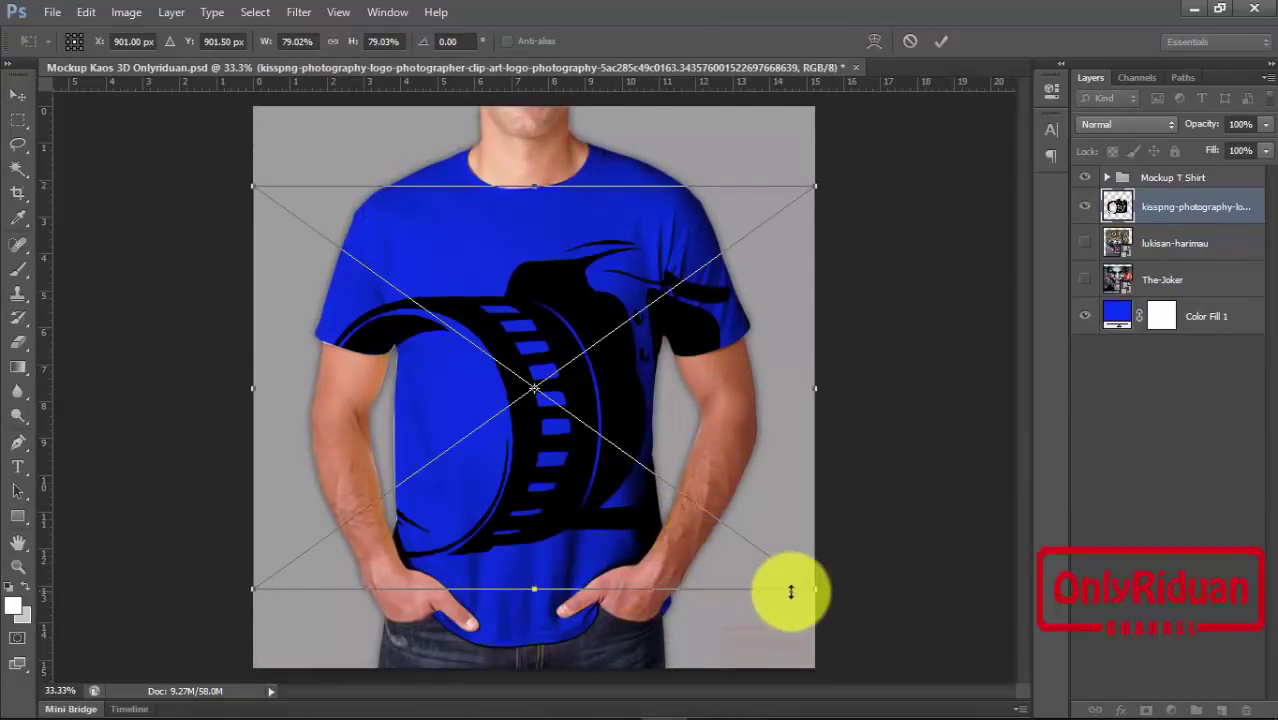
Step: Shrink the camera logo to 33.54% on the chest, commit, and reopen Color Fill 1's colour picker
left_click_drag(815, 588, 428, 377)
left_click_drag(432, 301, 574, 320)
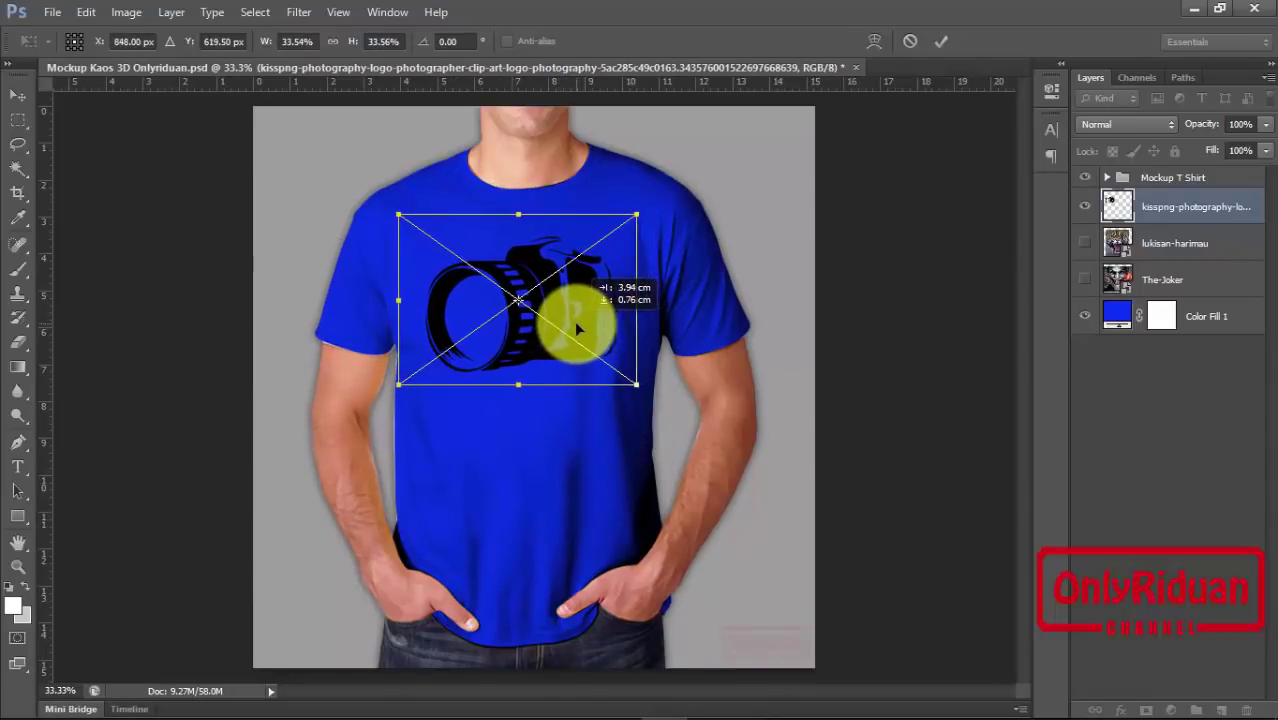
left_click(944, 41)
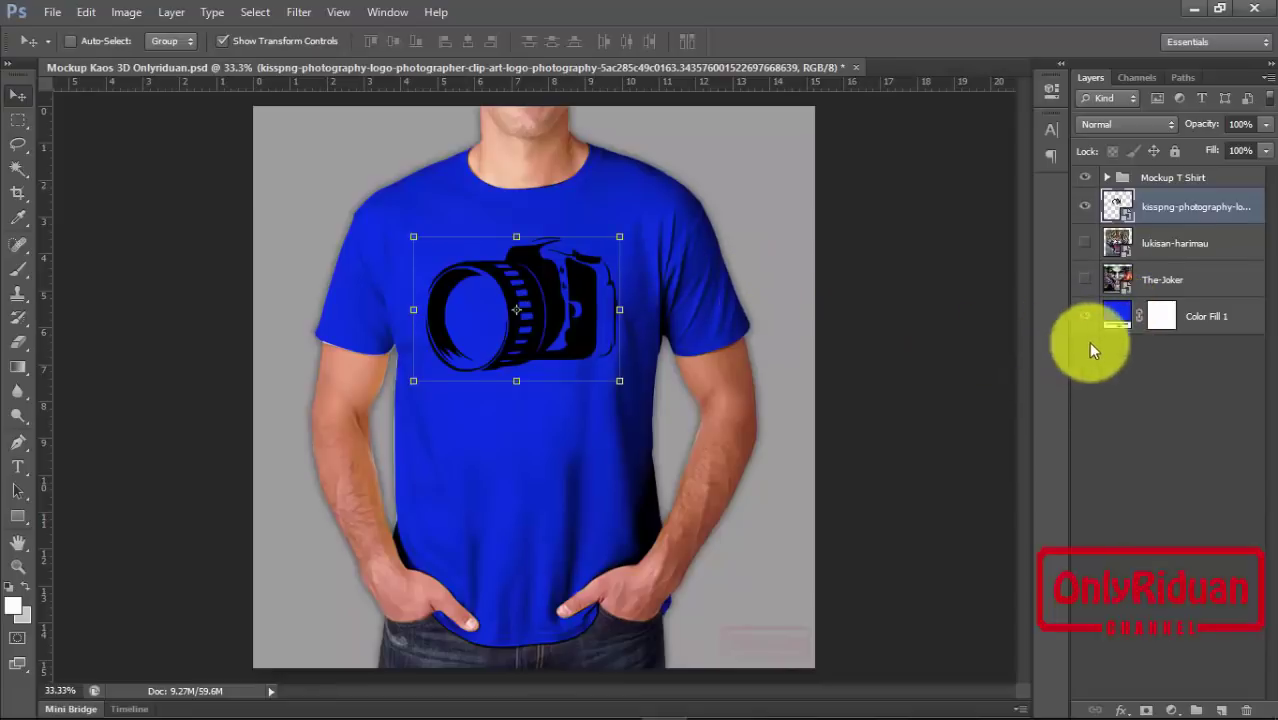
double_click(1117, 316)
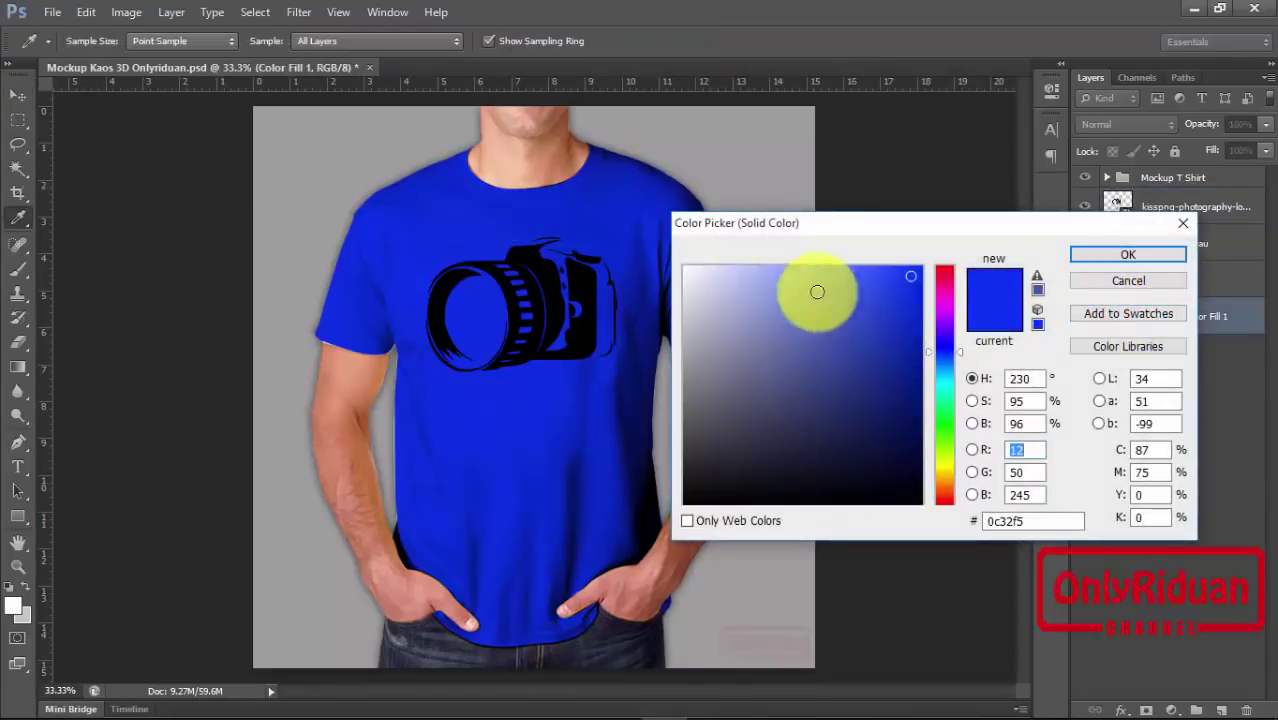
Step: Set Color Fill 1 to near-white f1f3fa and apply it
left_click_drag(760, 279, 696, 270)
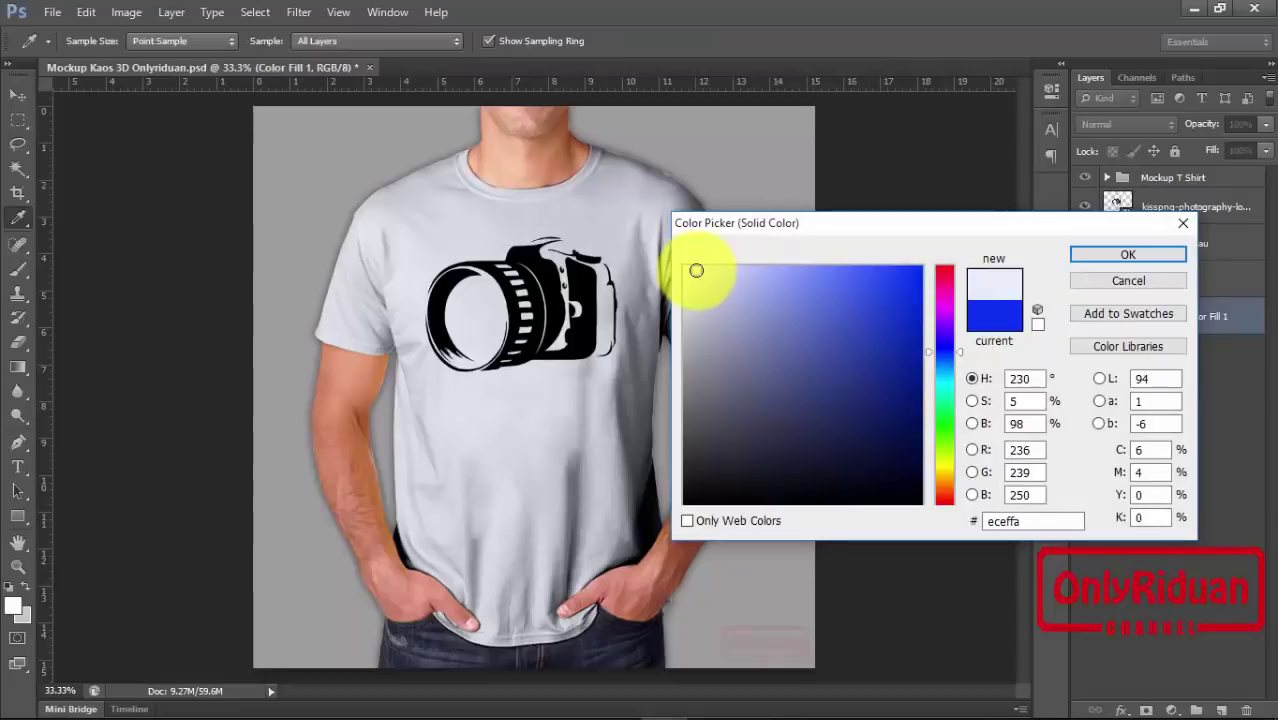
left_click(1108, 263)
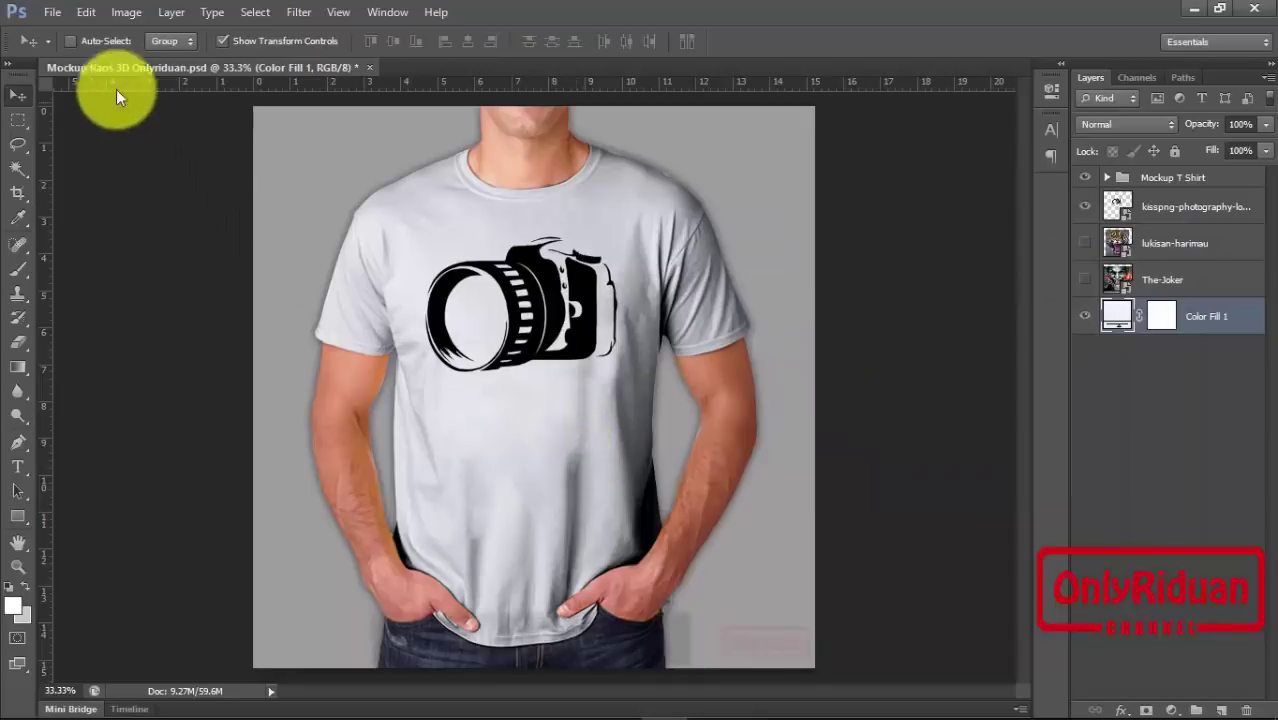
Step: Place the kissclipart Superman image into the mockup
left_click(50, 12)
left_click(95, 316)
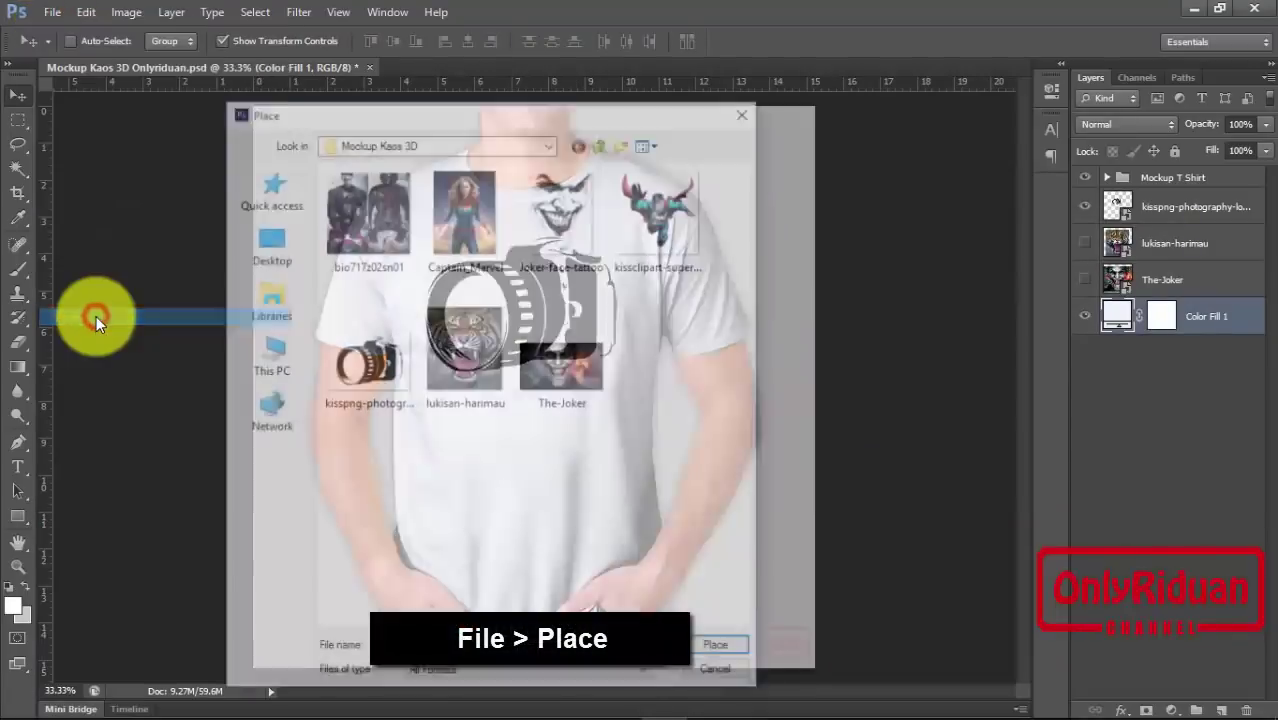
left_click(688, 217)
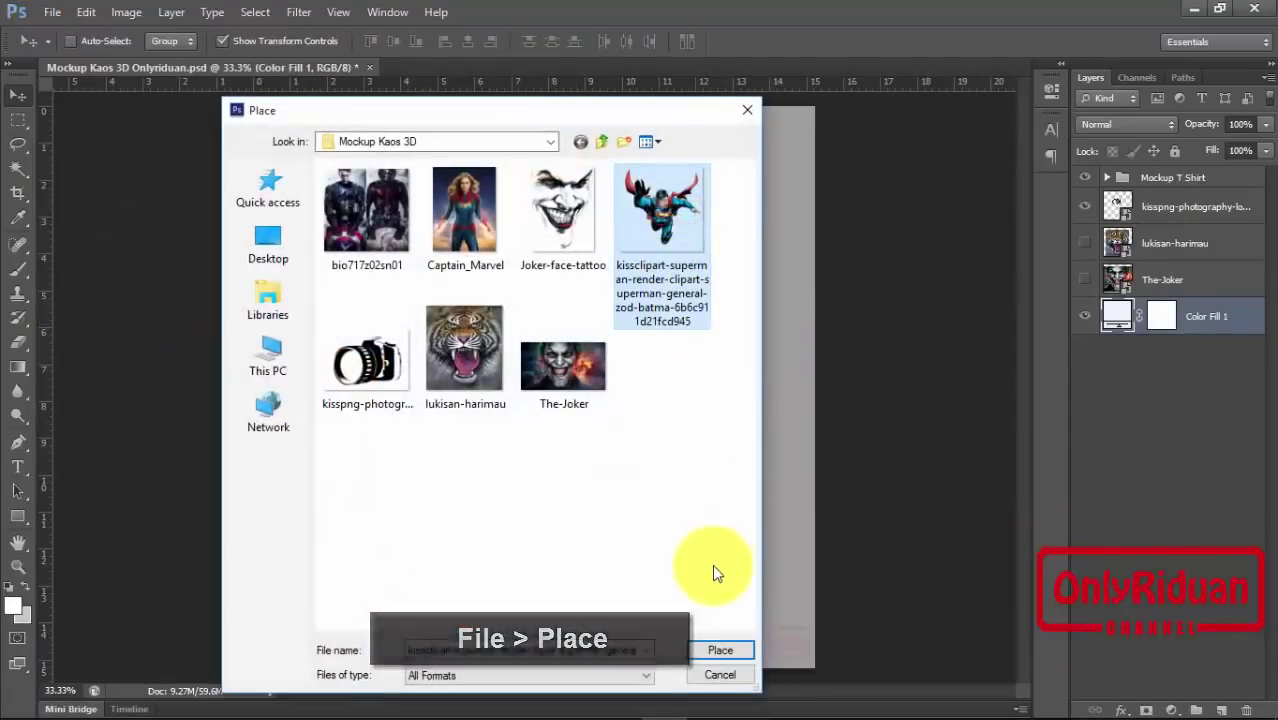
left_click(719, 648)
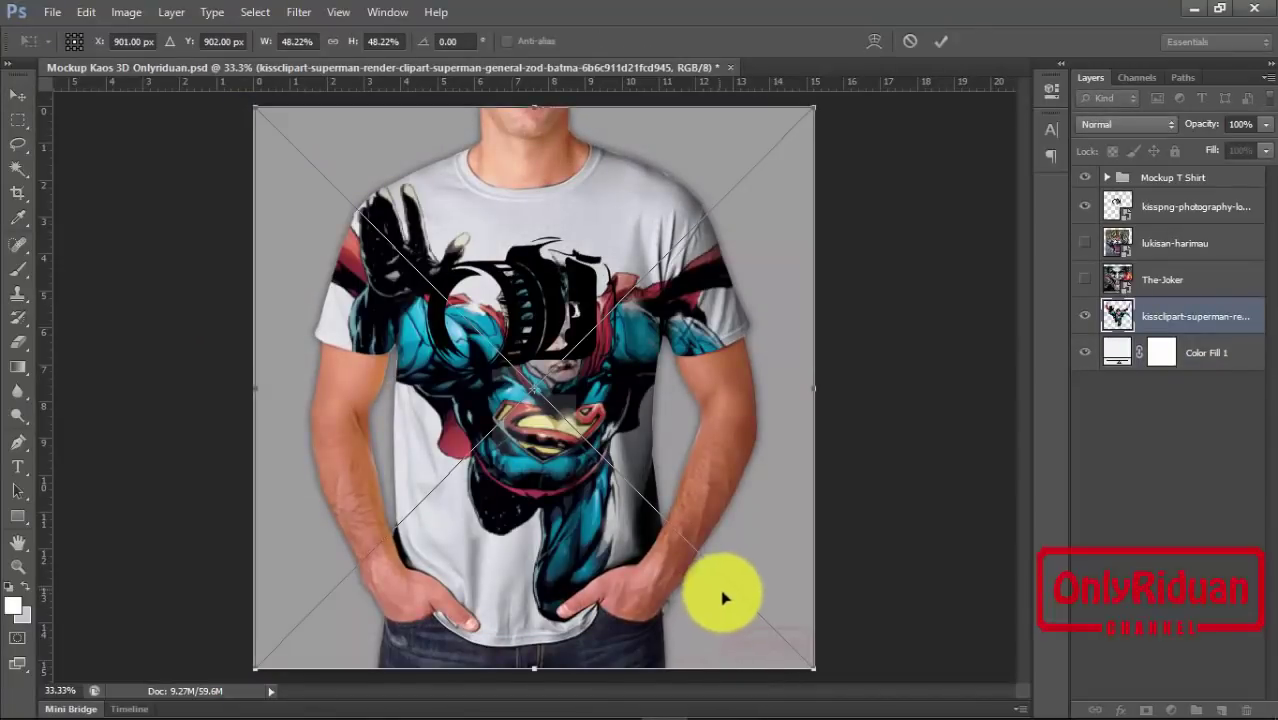
Step: Shrink Superman and position it on the upper chest, then commit the transform
mouse_move(815, 668)
left_mouse_down()
mouse_move(648, 533)
mouse_move(574, 428)
left_mouse_up()
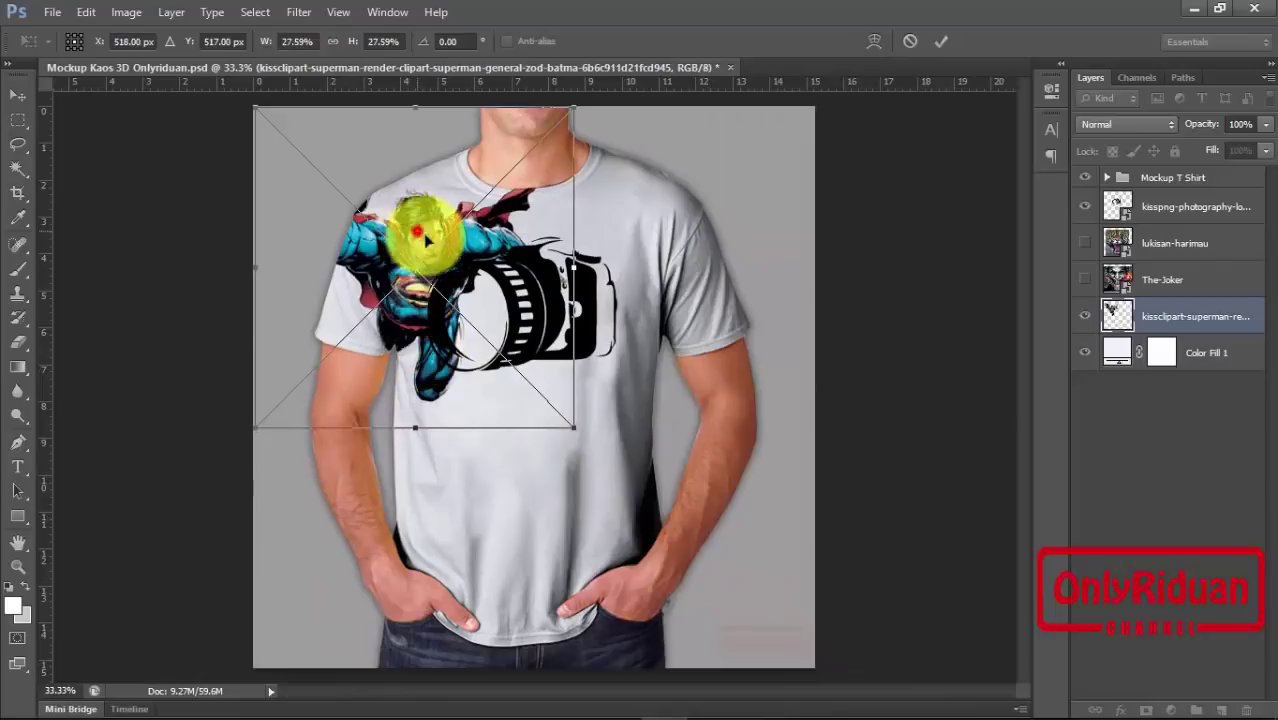
mouse_move(427, 237)
left_mouse_down()
mouse_move(508, 242)
mouse_move(524, 296)
left_mouse_up()
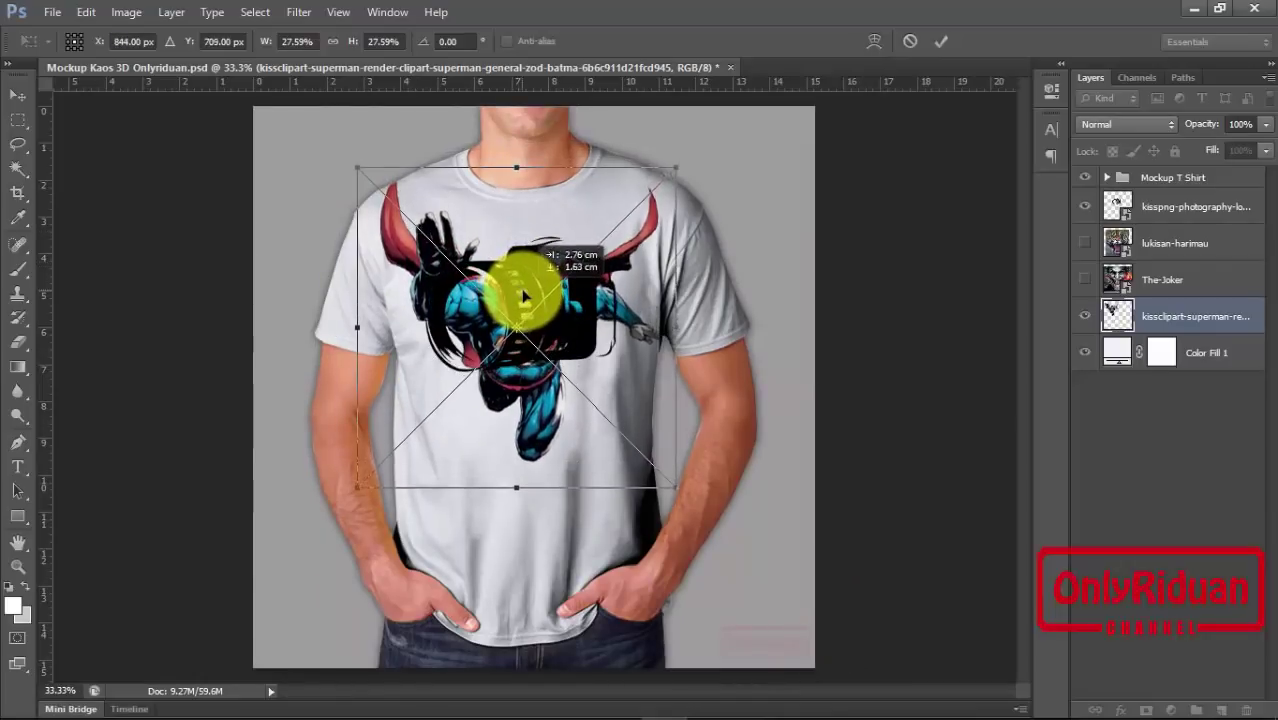
left_click_drag(676, 487, 598, 406)
mouse_move(484, 238)
left_mouse_down()
mouse_move(534, 257)
mouse_move(517, 257)
left_mouse_up()
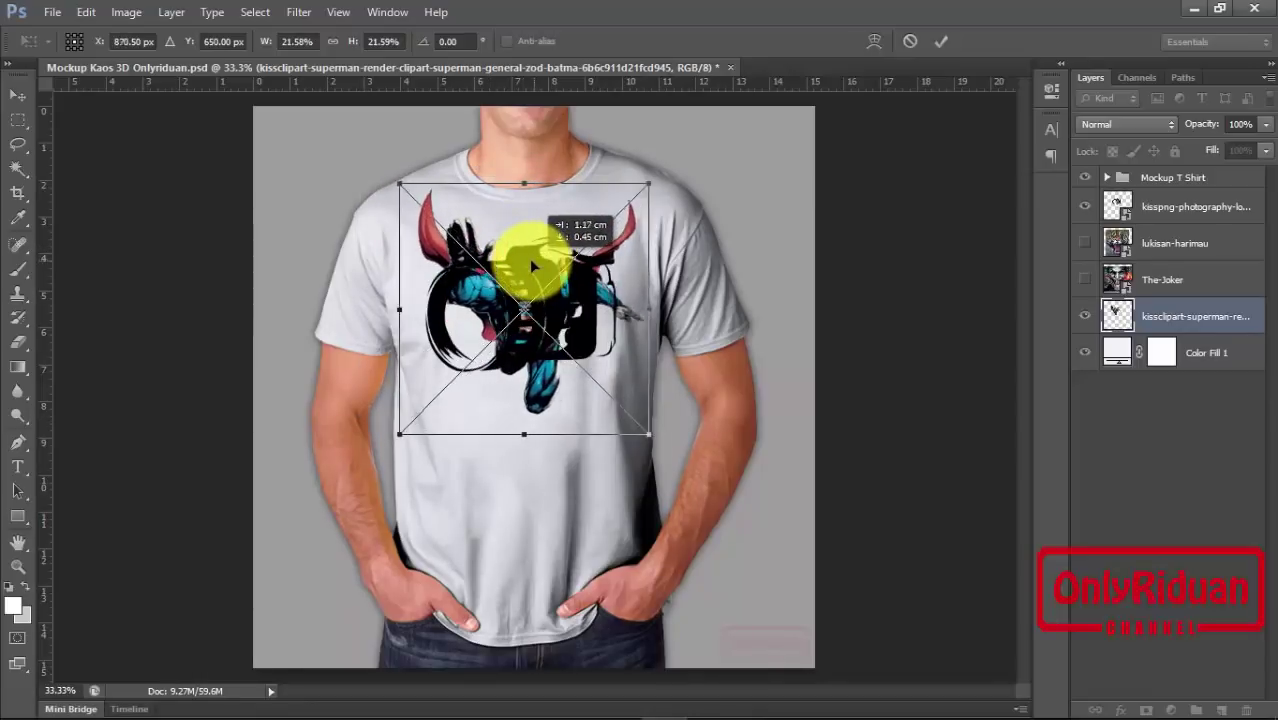
left_click(941, 41)
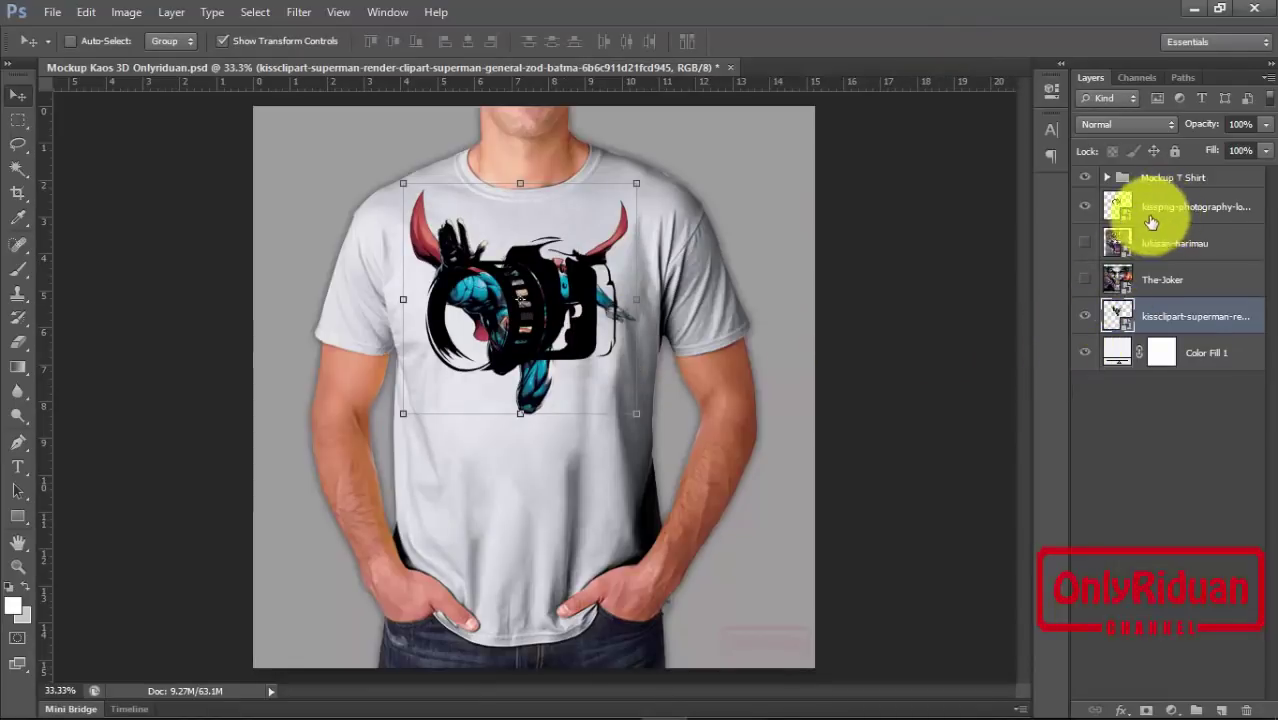
Step: Hide the camera logo layer, turn off transform controls, and nudge Superman slightly lower
left_click(1085, 207)
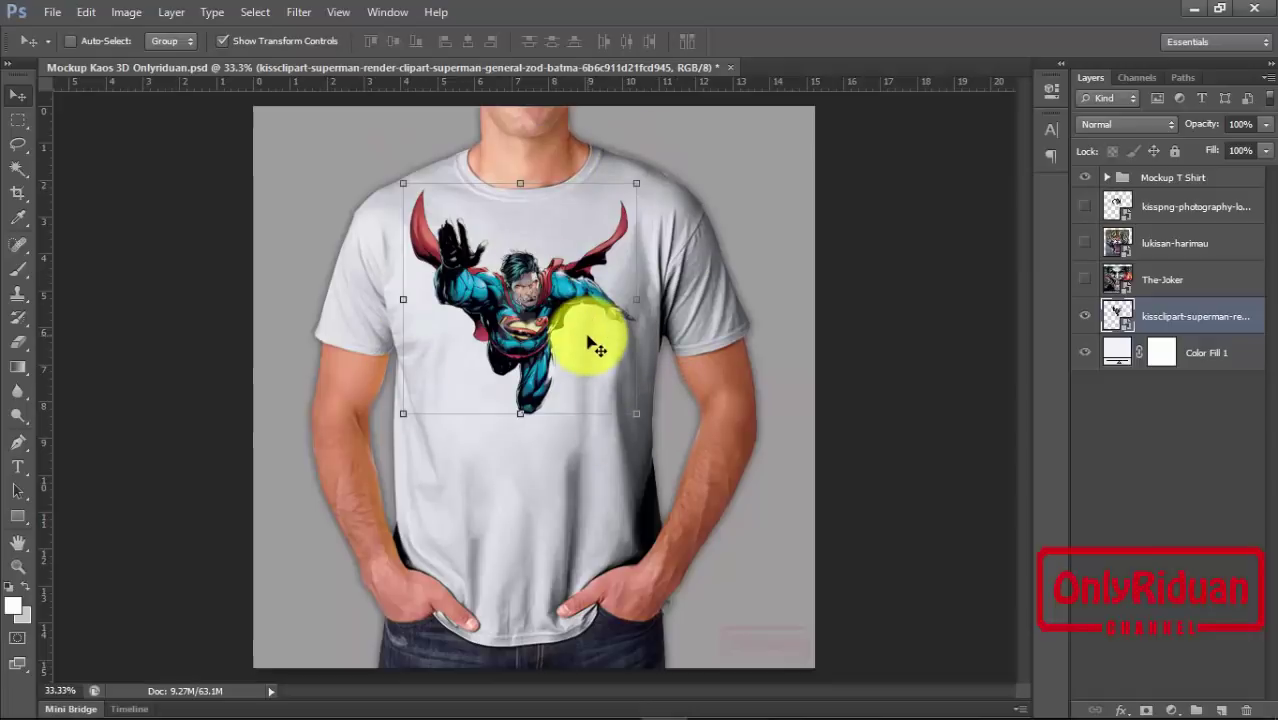
left_click(222, 42)
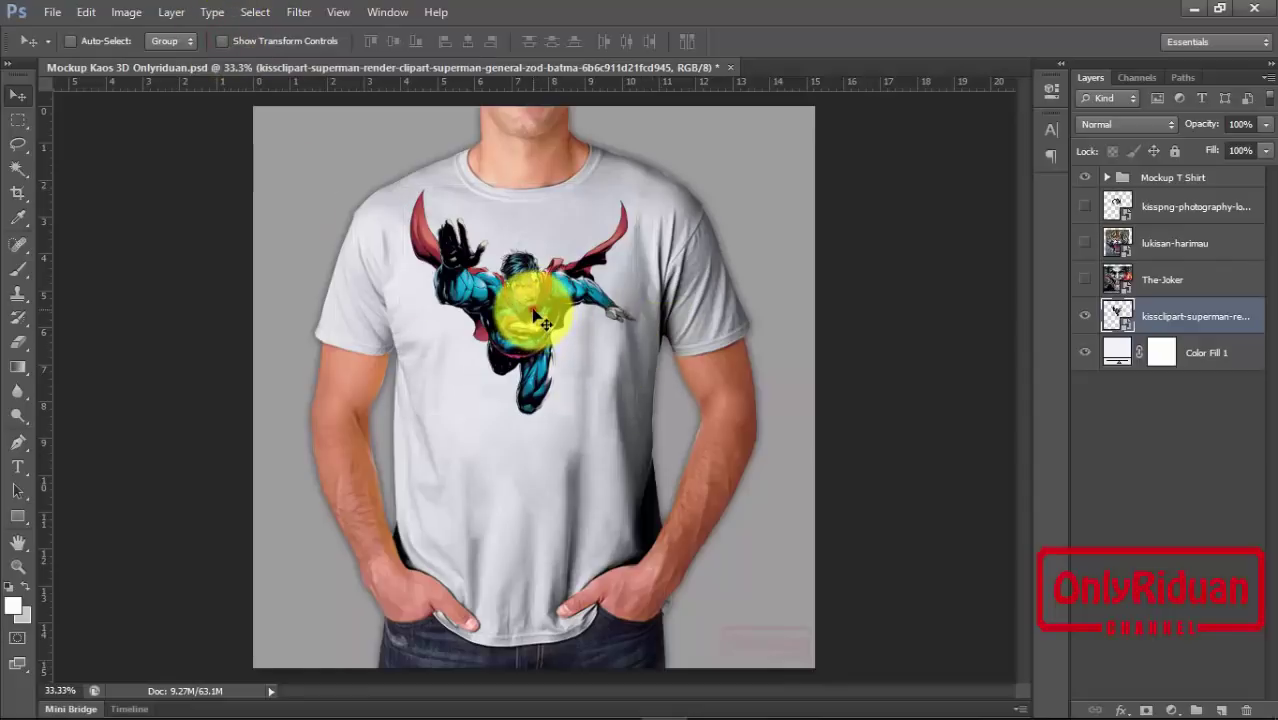
left_click_drag(534, 314, 541, 333)
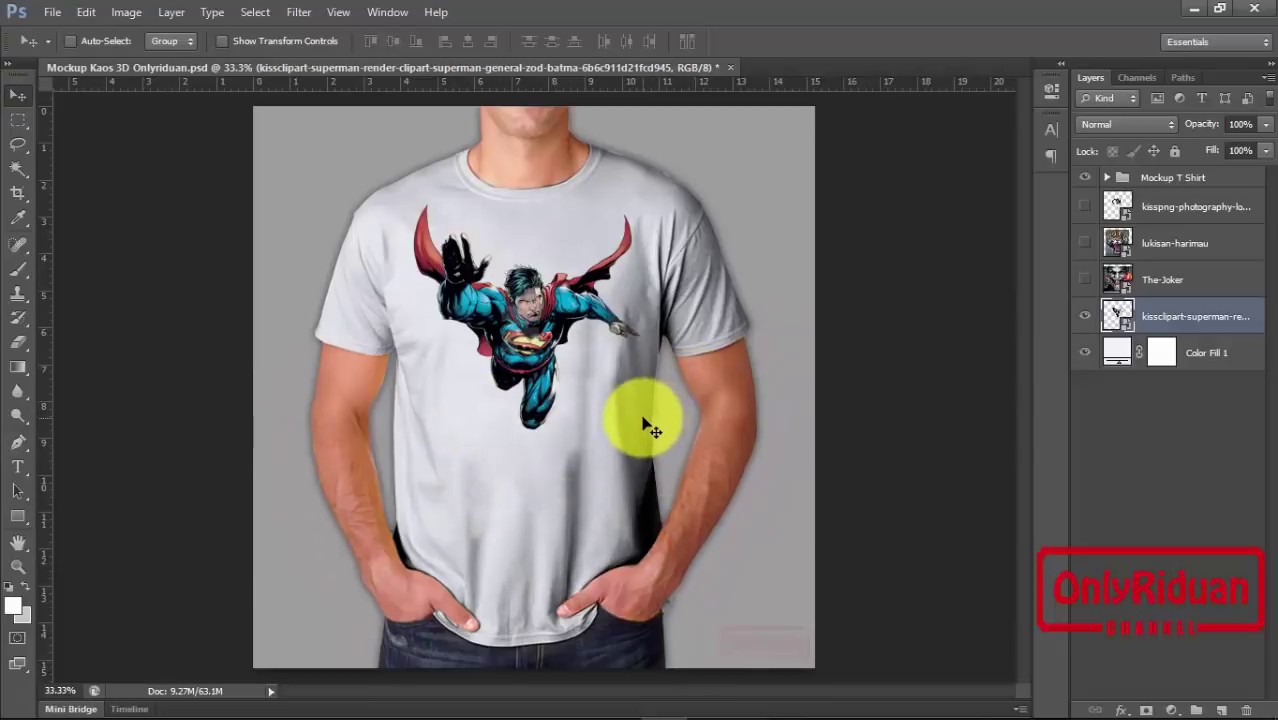
Step: Place the Captain_Marvel image into the mockup above the camera logo layer
left_click(1180, 207)
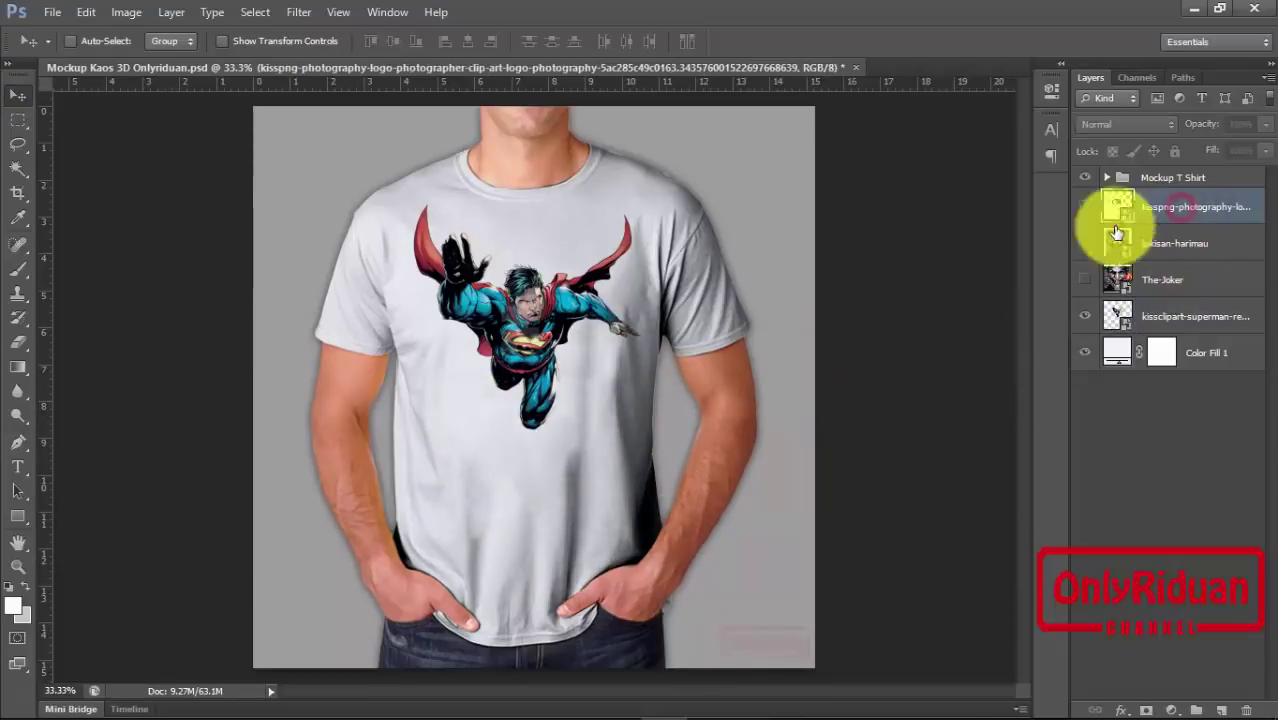
left_click(52, 12)
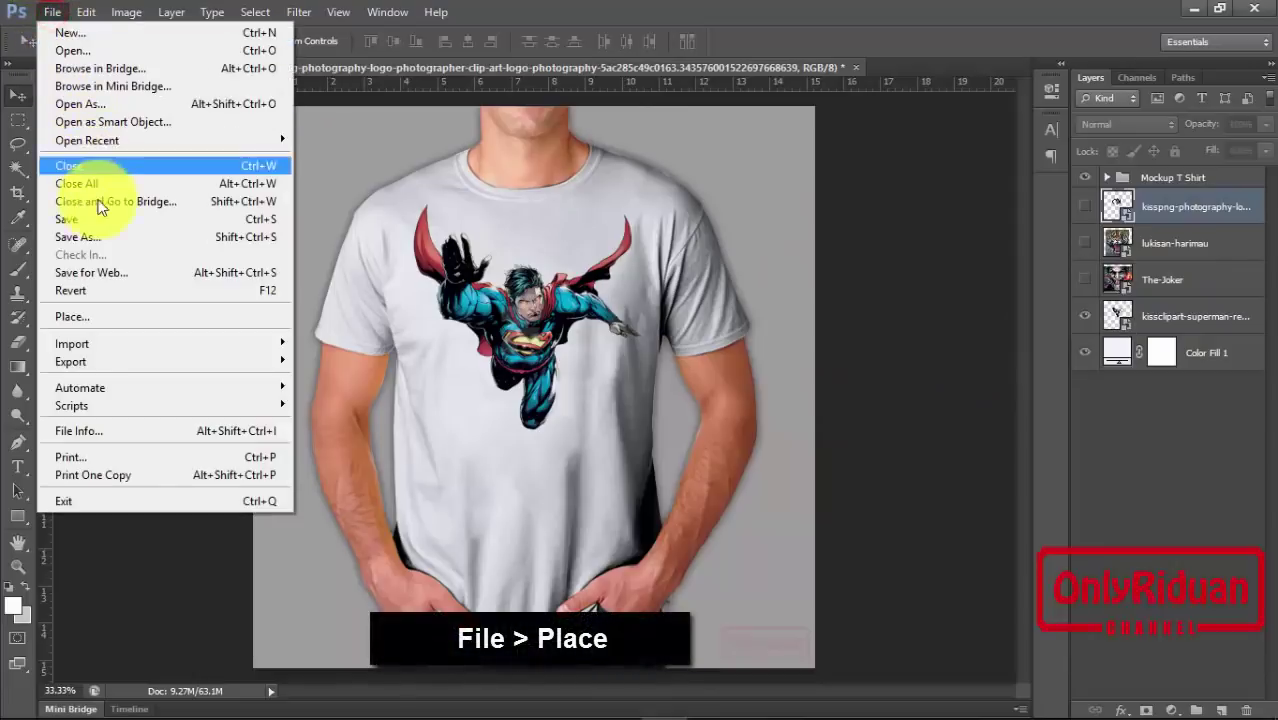
left_click(86, 316)
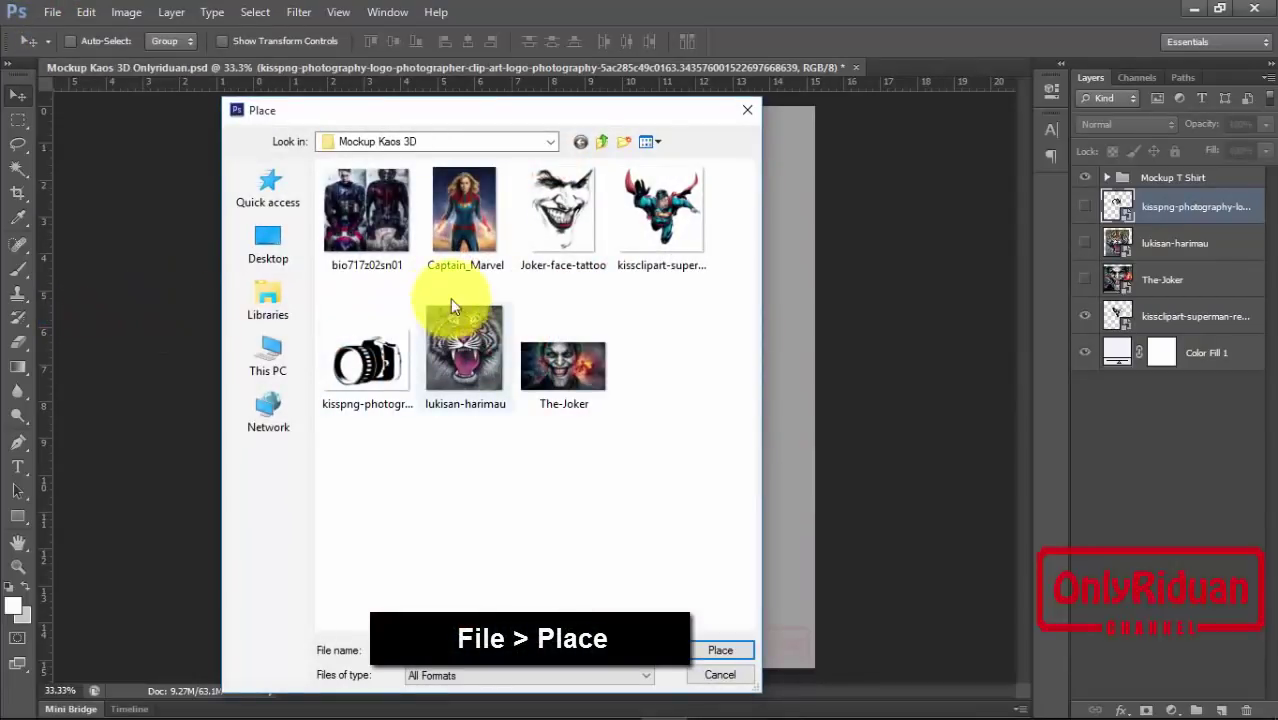
left_click(472, 205)
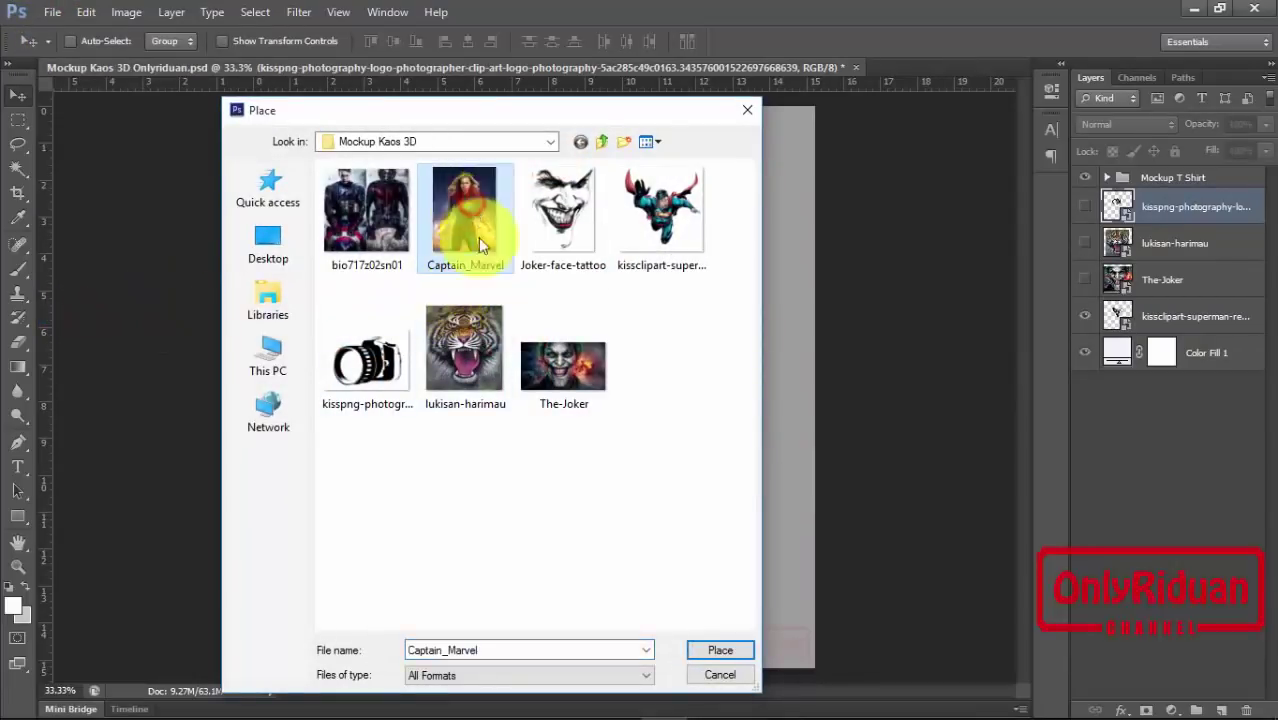
left_click(720, 650)
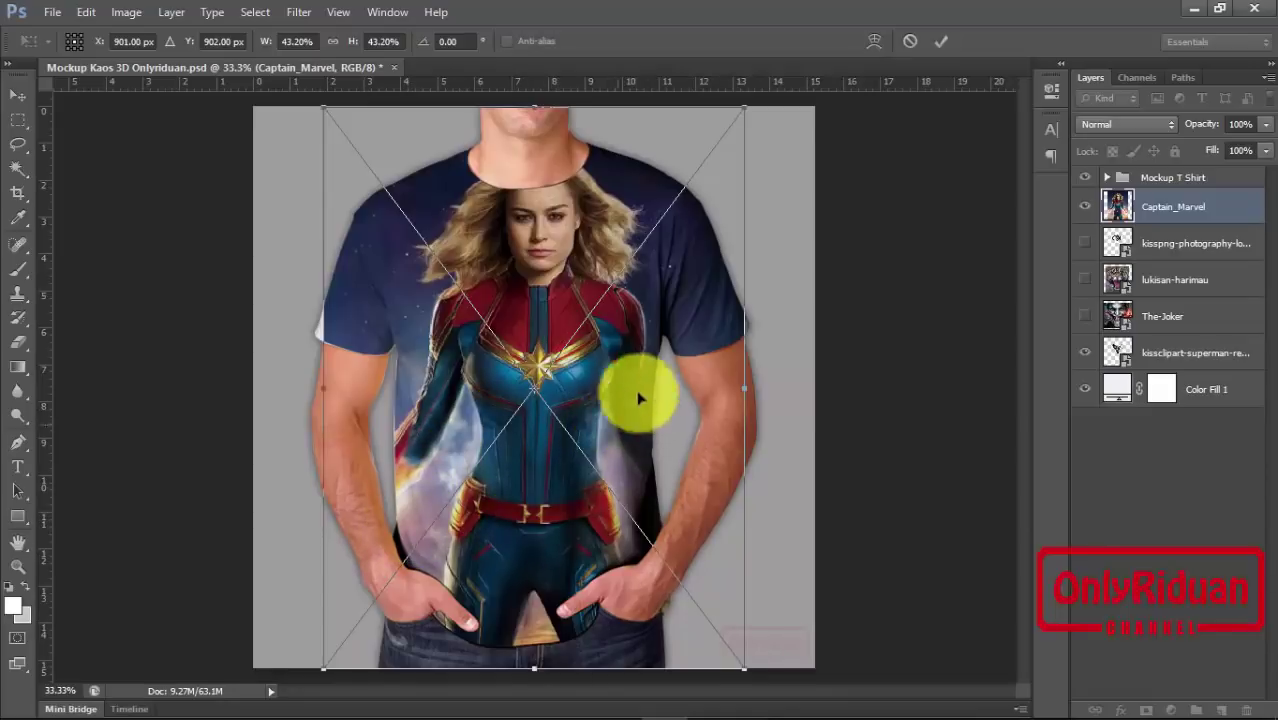
Step: Zoom out and enlarge the Captain Marvel image with proportions locked
scroll(637, 395, "up", 1, "alt")
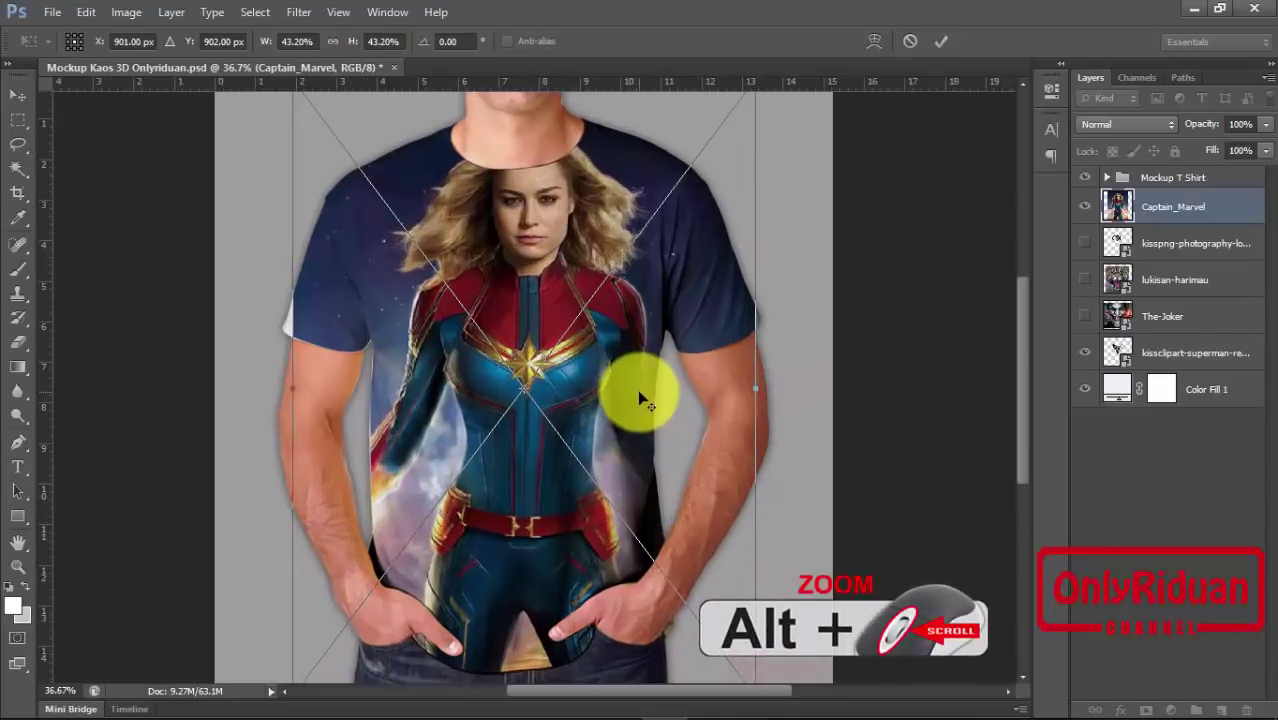
scroll(640, 398, "down", 1, "alt")
scroll(640, 398, "down", 2, "alt")
scroll(640, 398, "down", 1, "alt")
scroll(640, 398, "down", 1, "alt")
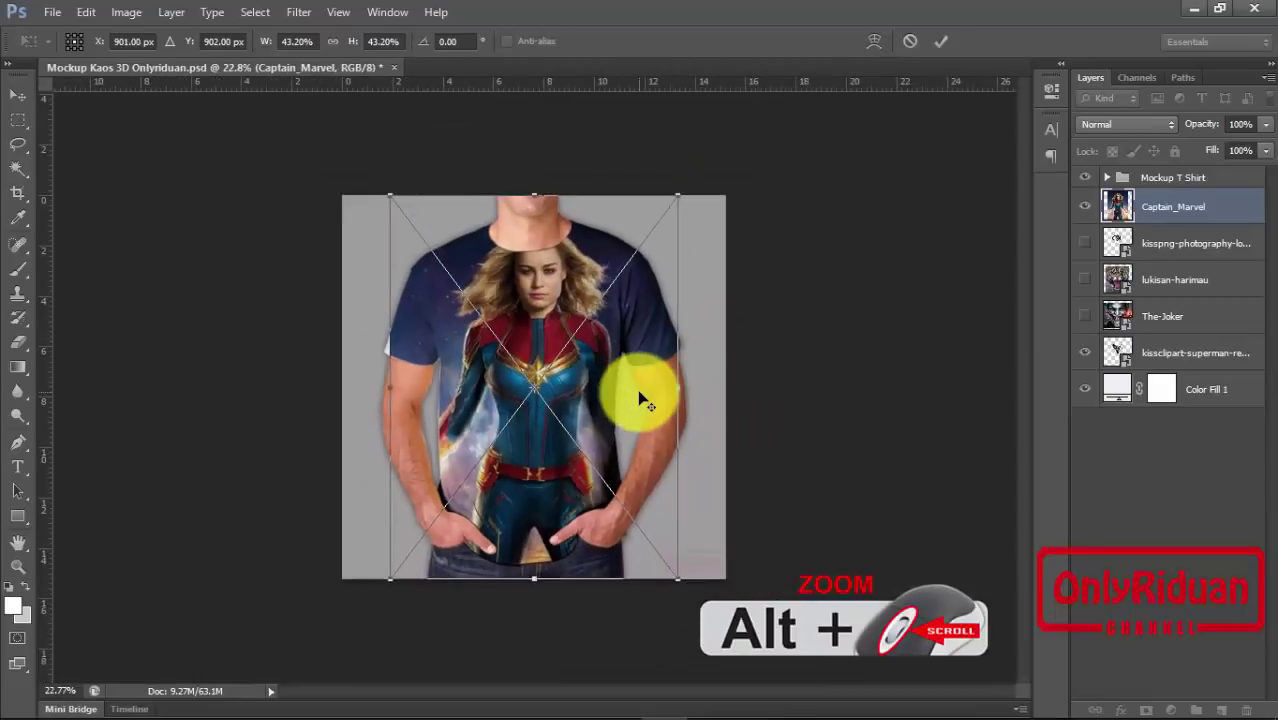
key("shift")
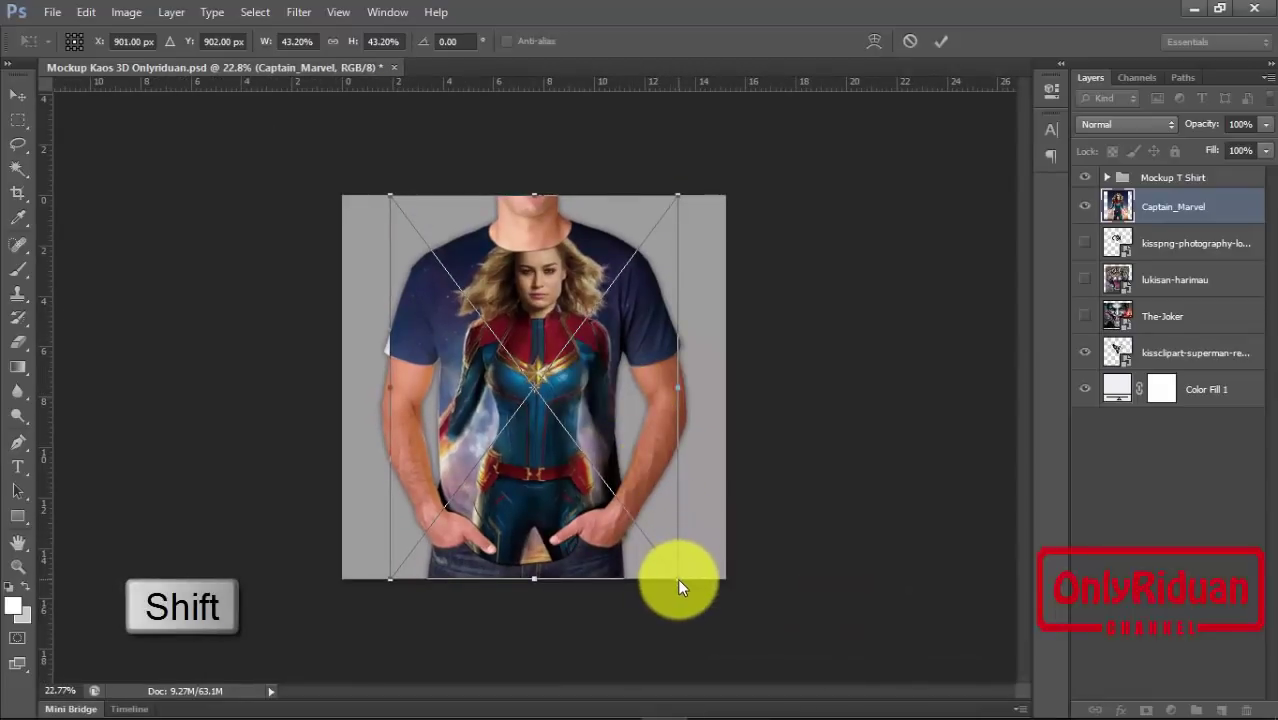
left_click_drag(677, 578, 780, 680)
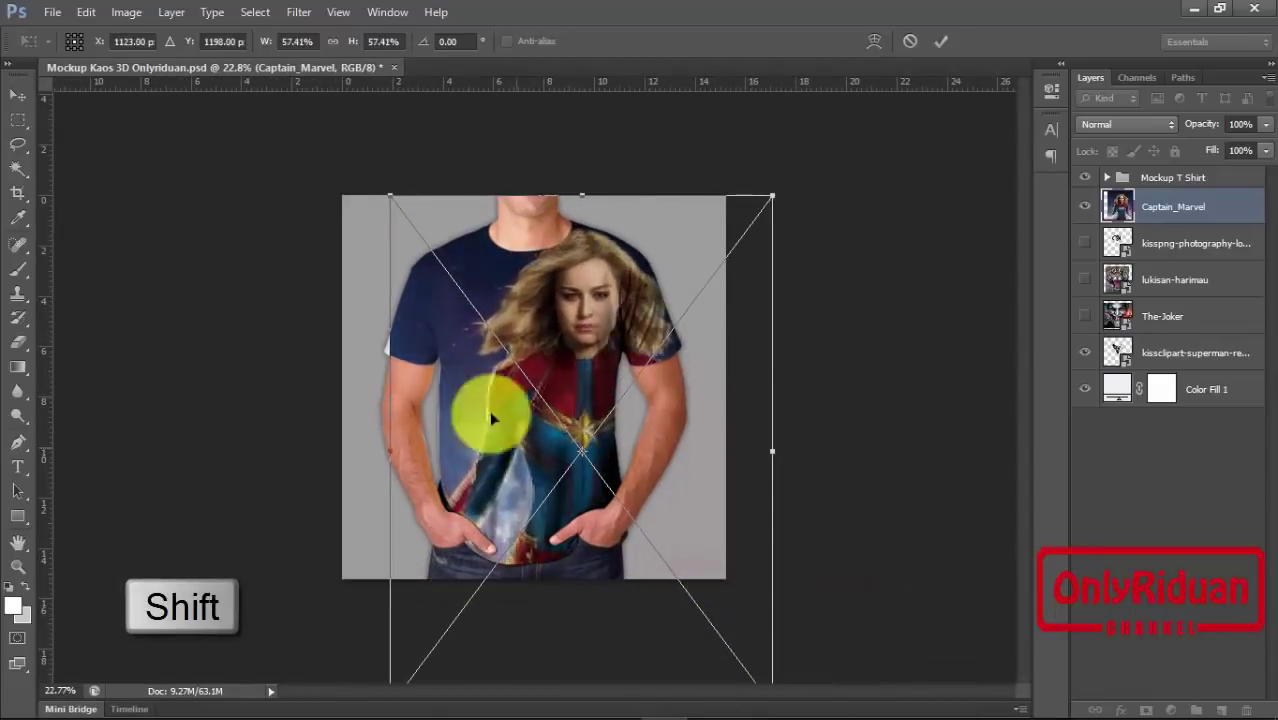
left_click_drag(390, 196, 213, 24)
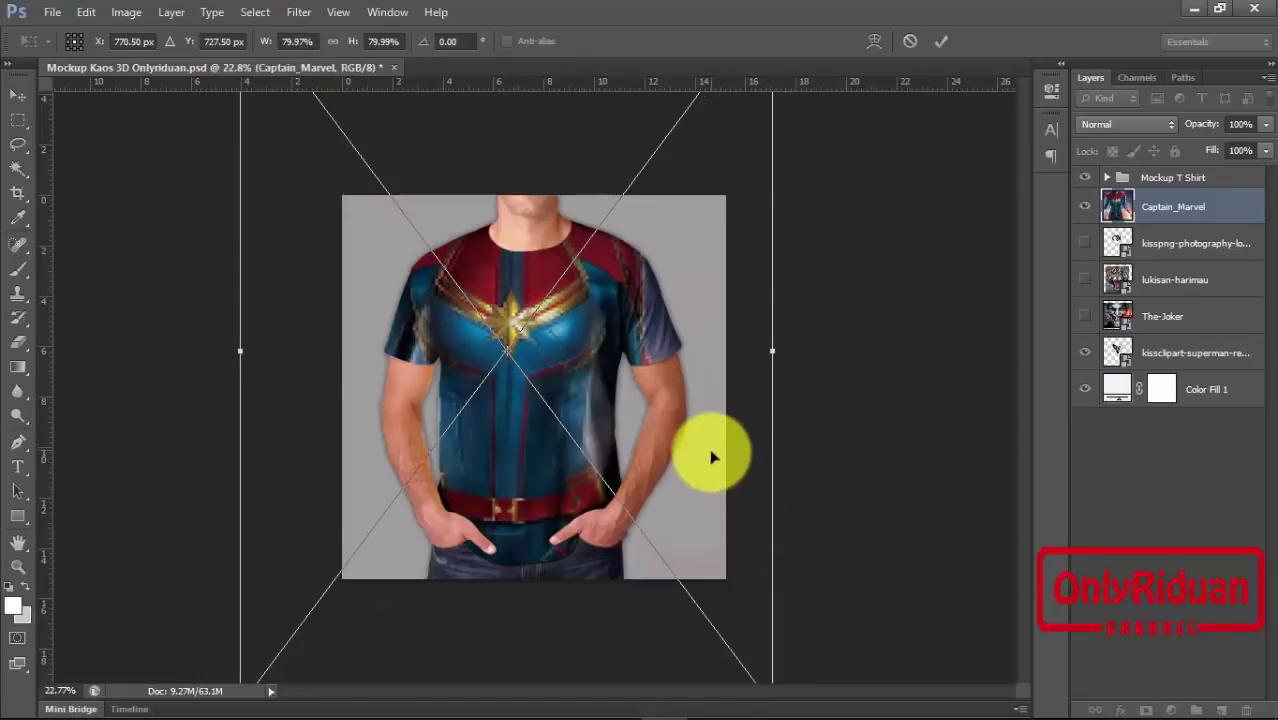
Step: Enlarge the Captain Marvel design to about 90% and commit the transform
scroll(727, 473, "up", 1, "alt")
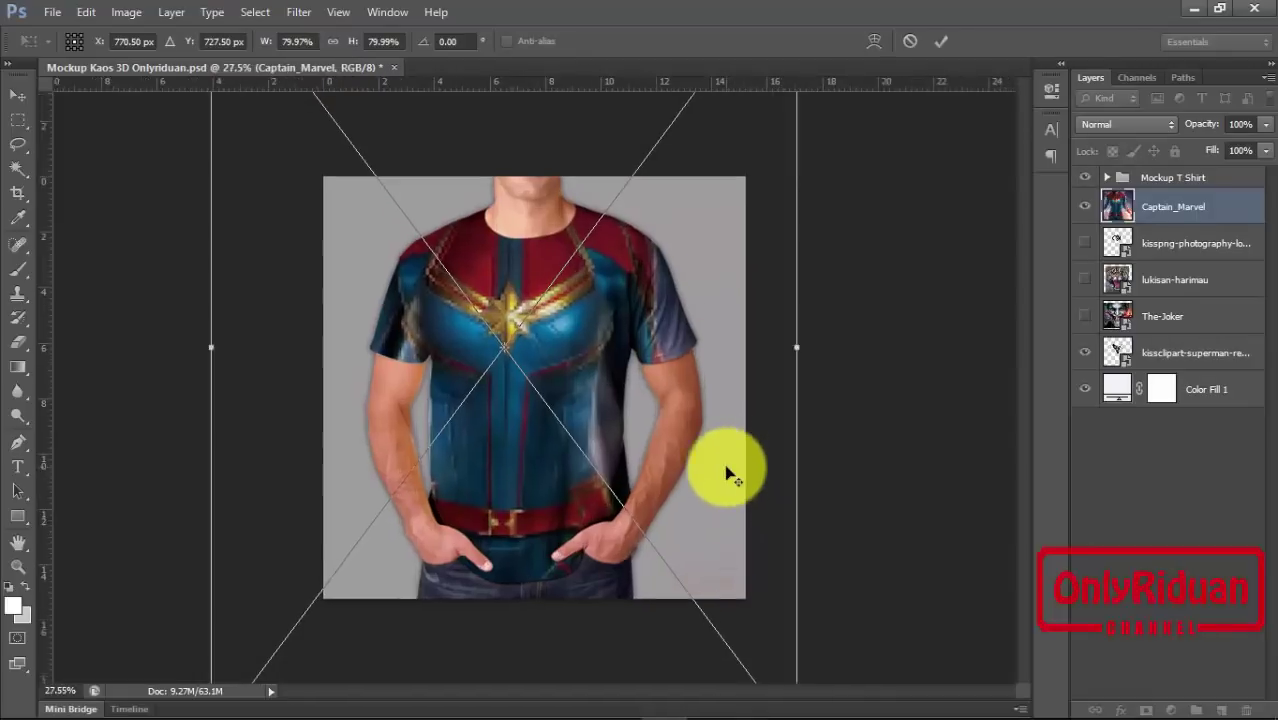
scroll(727, 473, "up", 1, "alt")
scroll(727, 473, "down", 1, "alt")
scroll(731, 477, "down", 1, "alt")
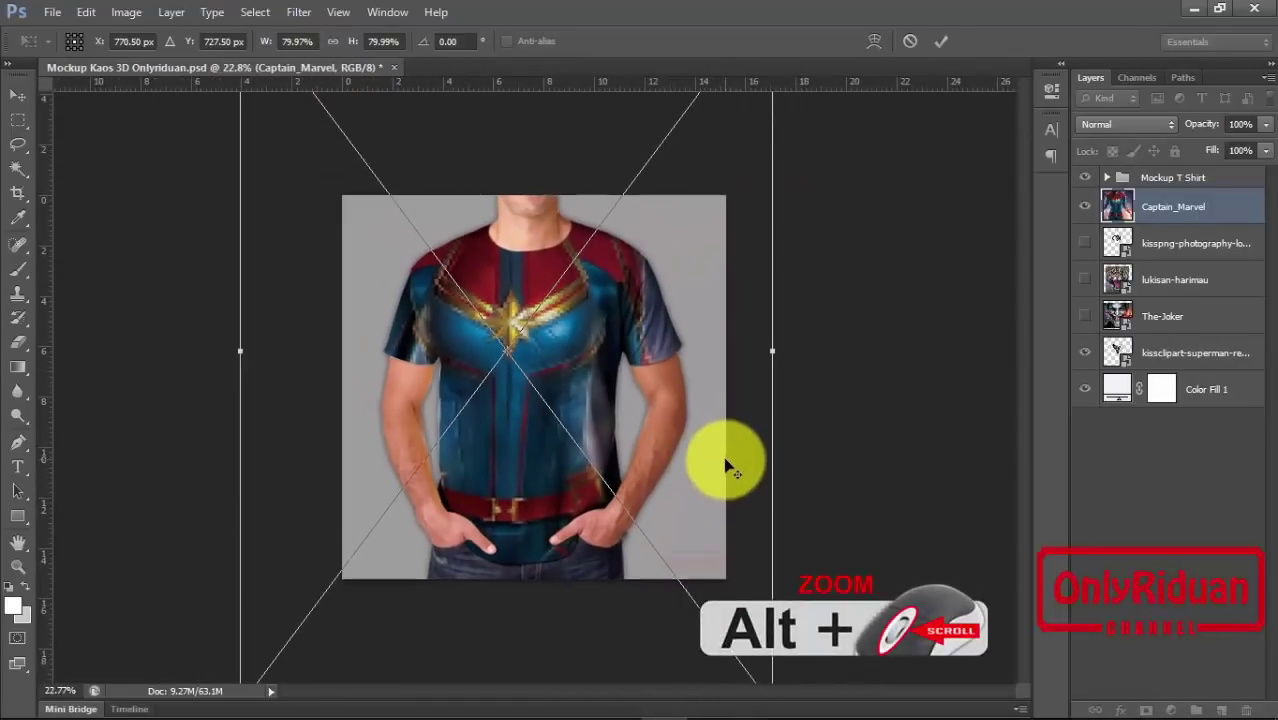
scroll(727, 470, "down", 1, "alt")
scroll(725, 462, "down", 2, "alt")
scroll(725, 457, "down", 1, "alt")
scroll(726, 490, "down", 1, "alt")
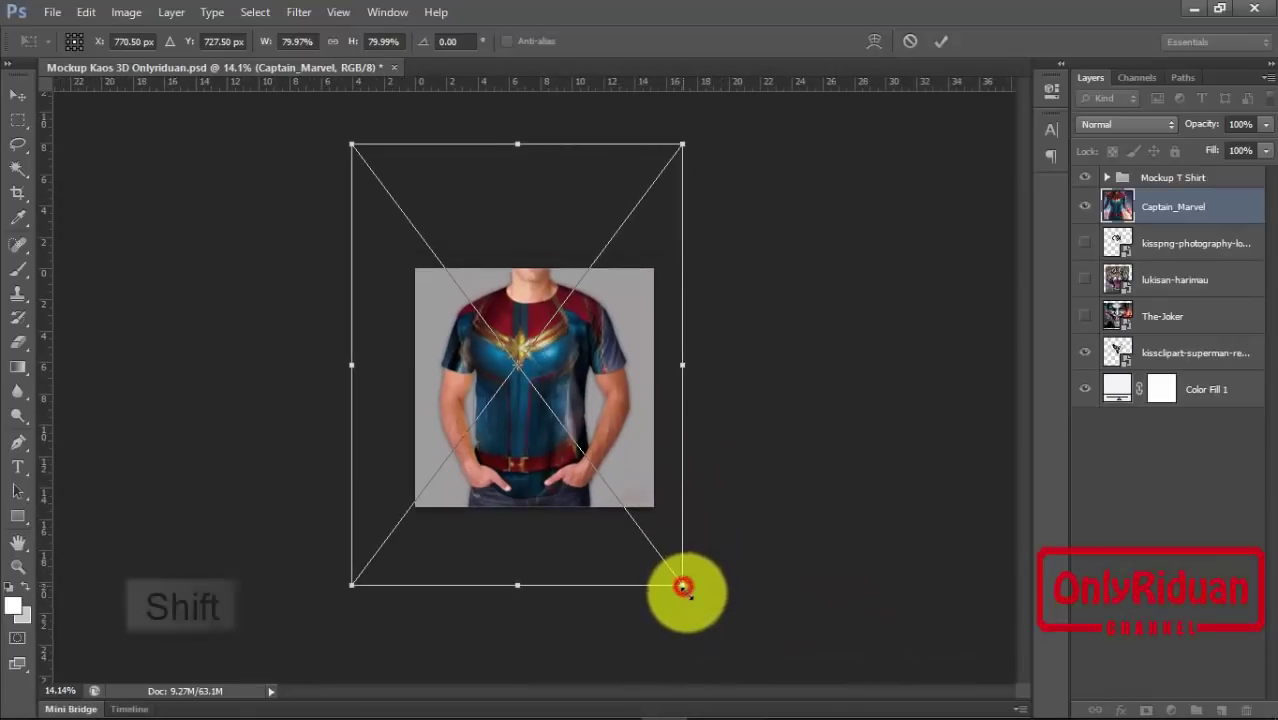
left_click_drag(682, 585, 727, 633)
left_click_drag(656, 533, 643, 530)
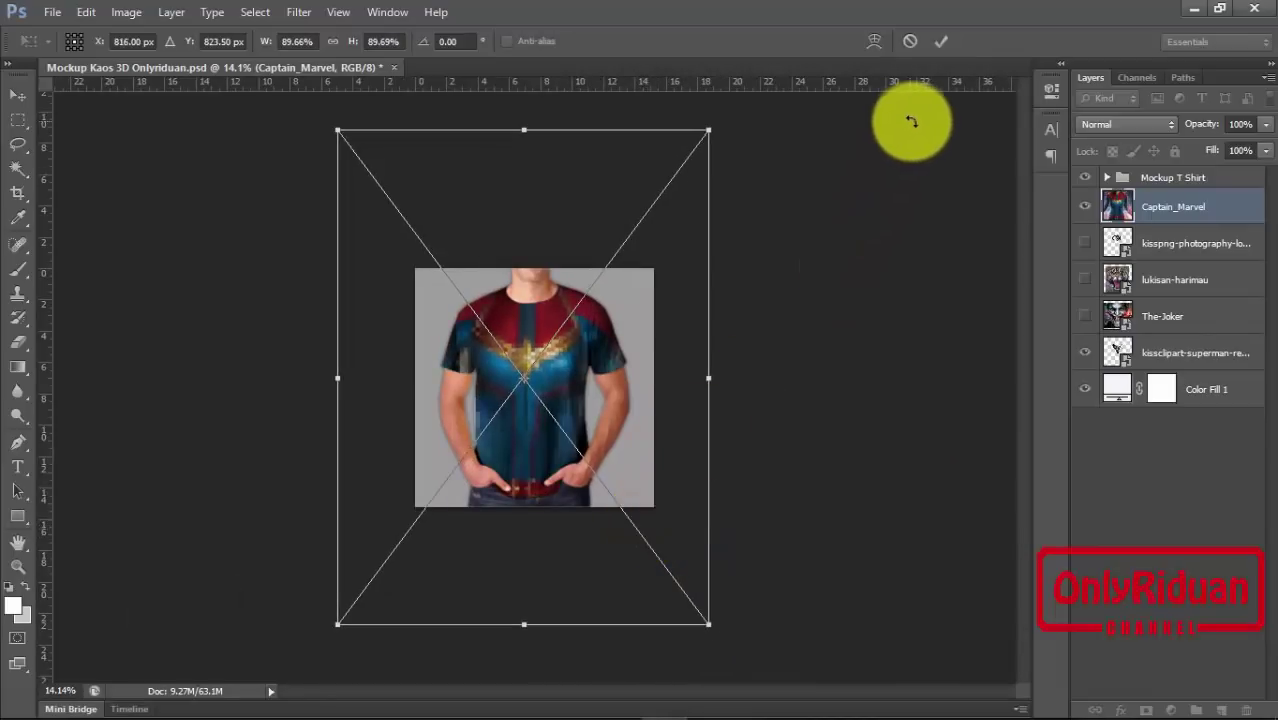
left_click(941, 41)
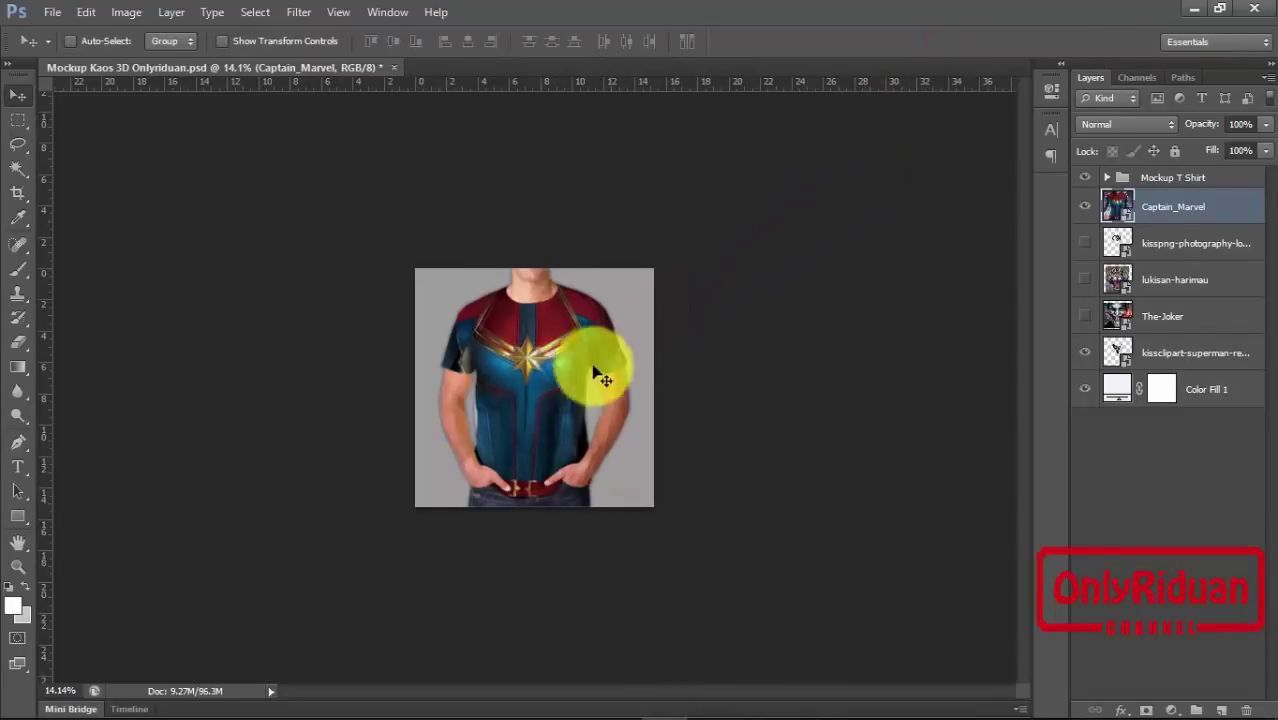
Step: Nudge the Captain Marvel design slightly up the shirt
scroll(520, 397, "up", 2)
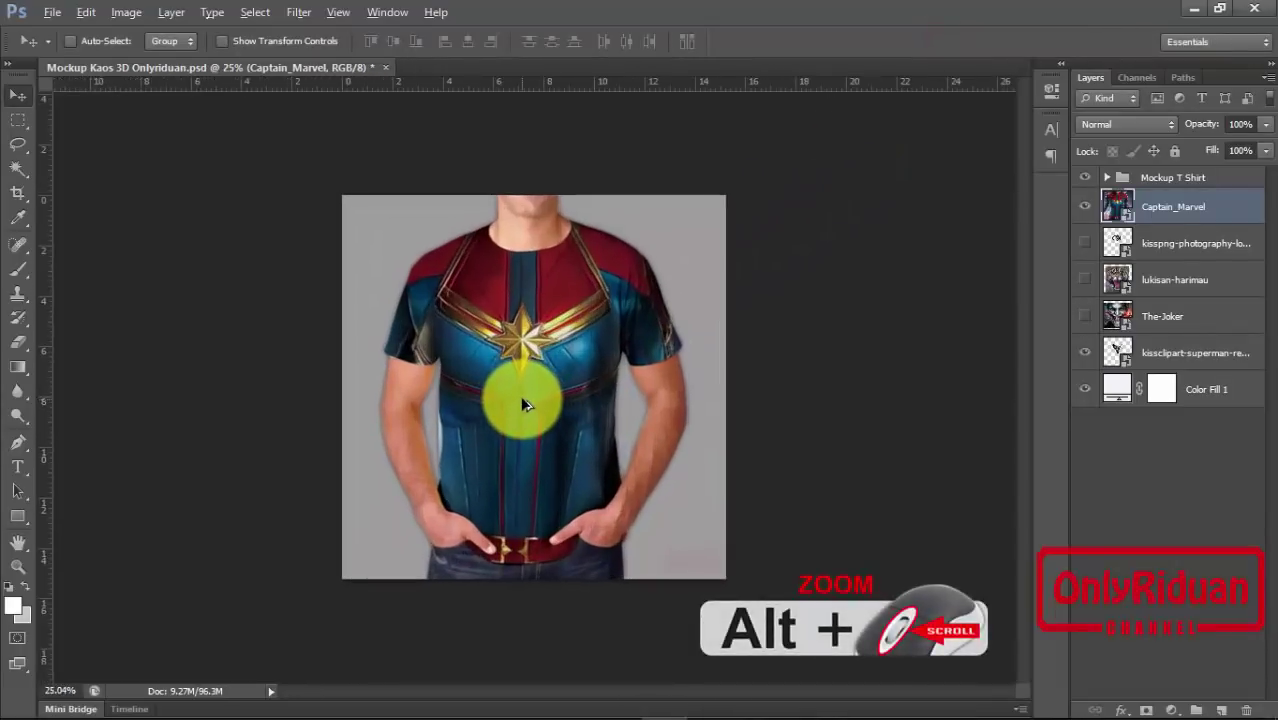
scroll(522, 403, "up", 1)
scroll(526, 403, "up", 1)
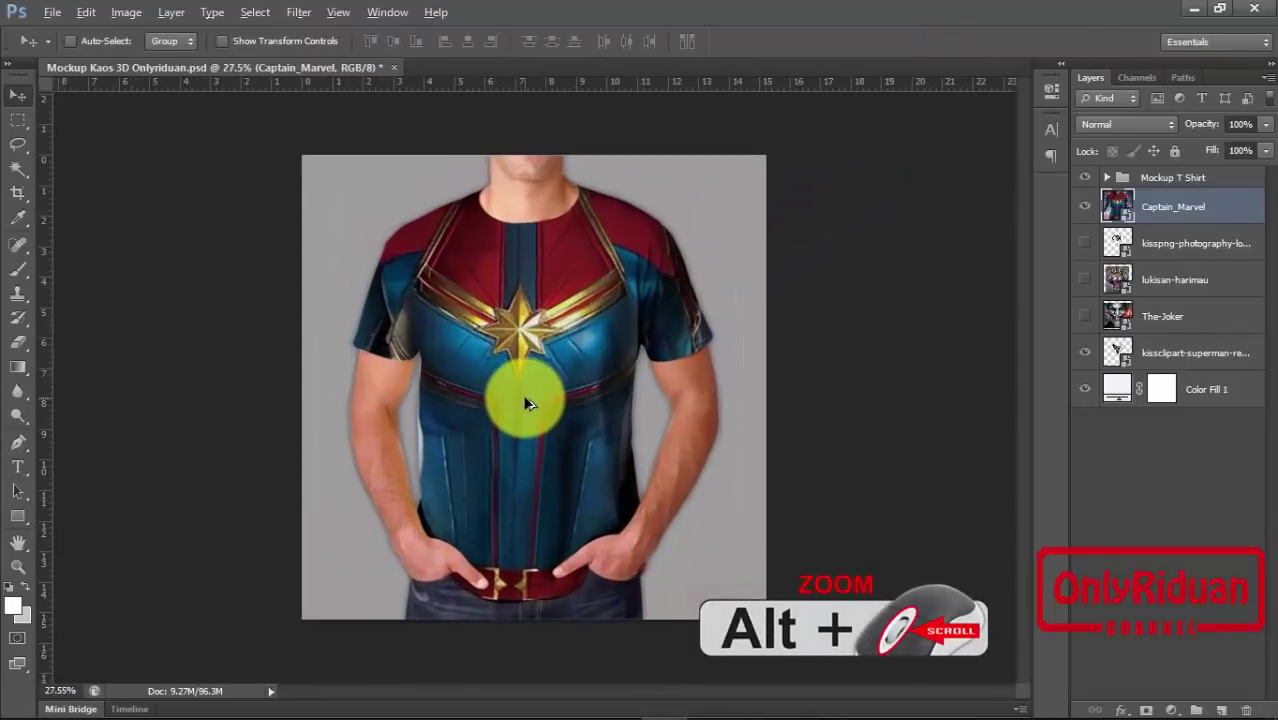
left_click_drag(545, 380, 543, 355)
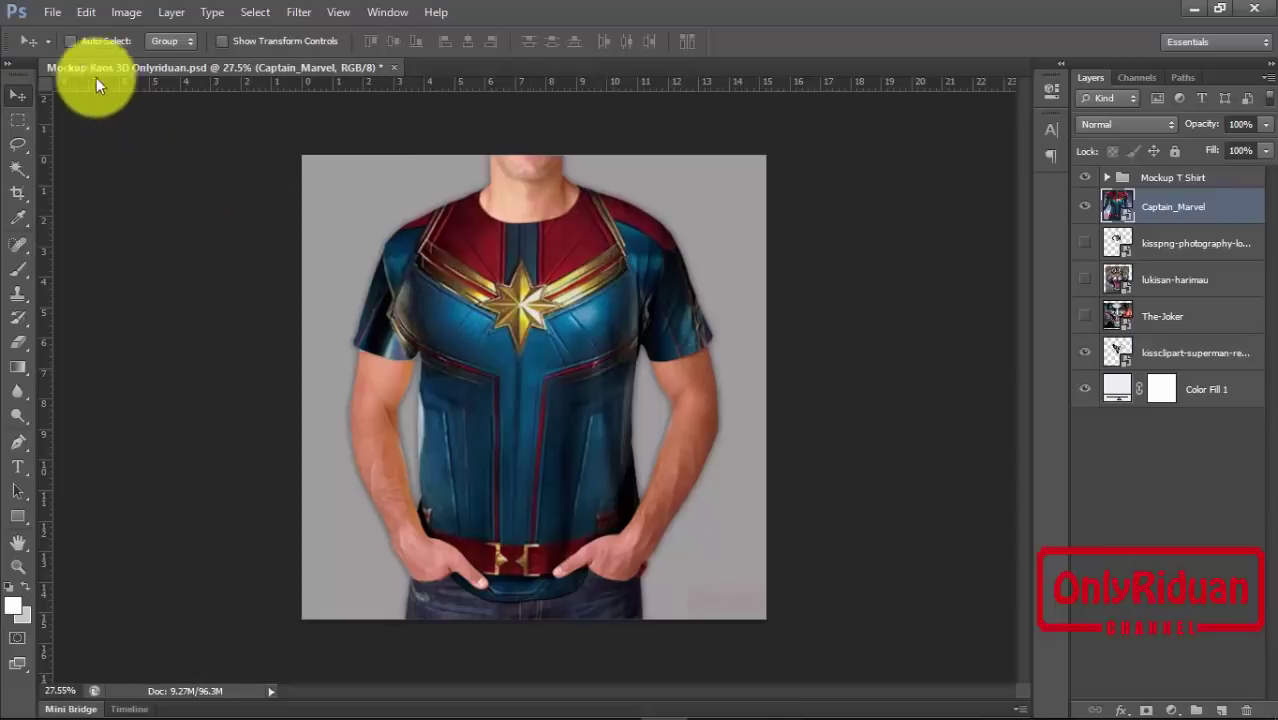
Step: Place the Joker-face-tattoo image into the mockup as a new layer
left_click(52, 18)
left_click(76, 314)
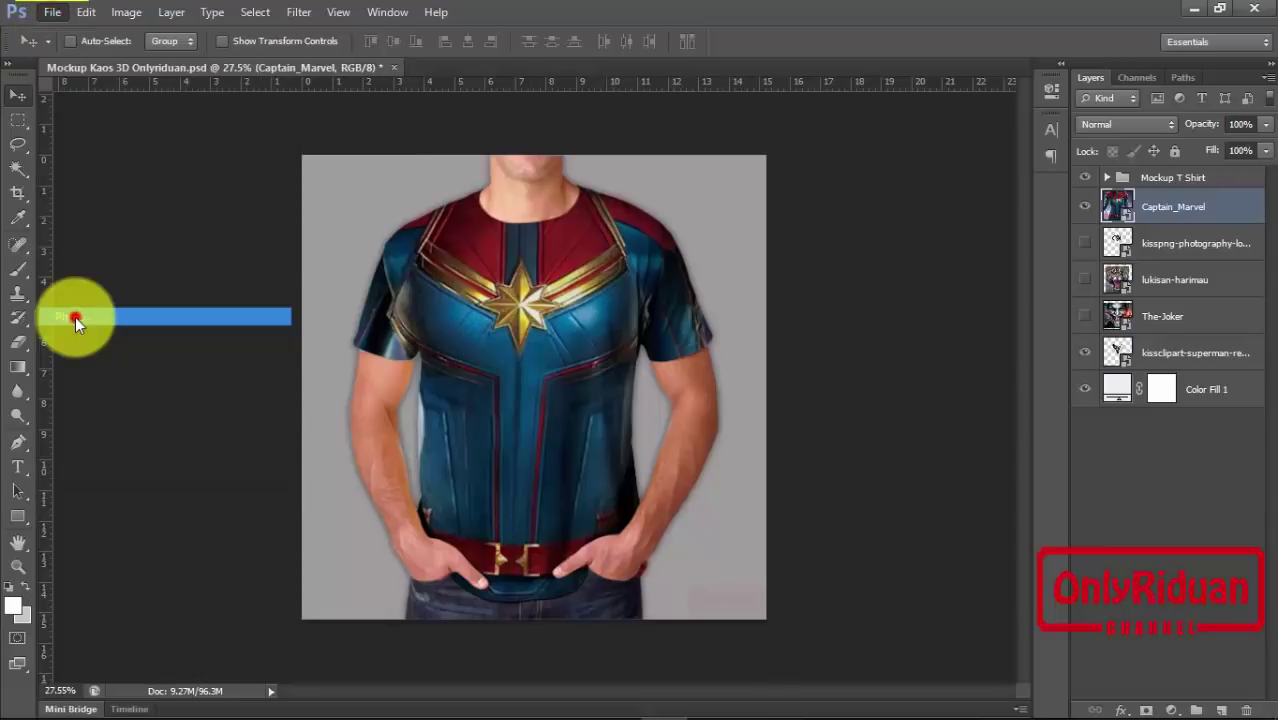
left_click(565, 215)
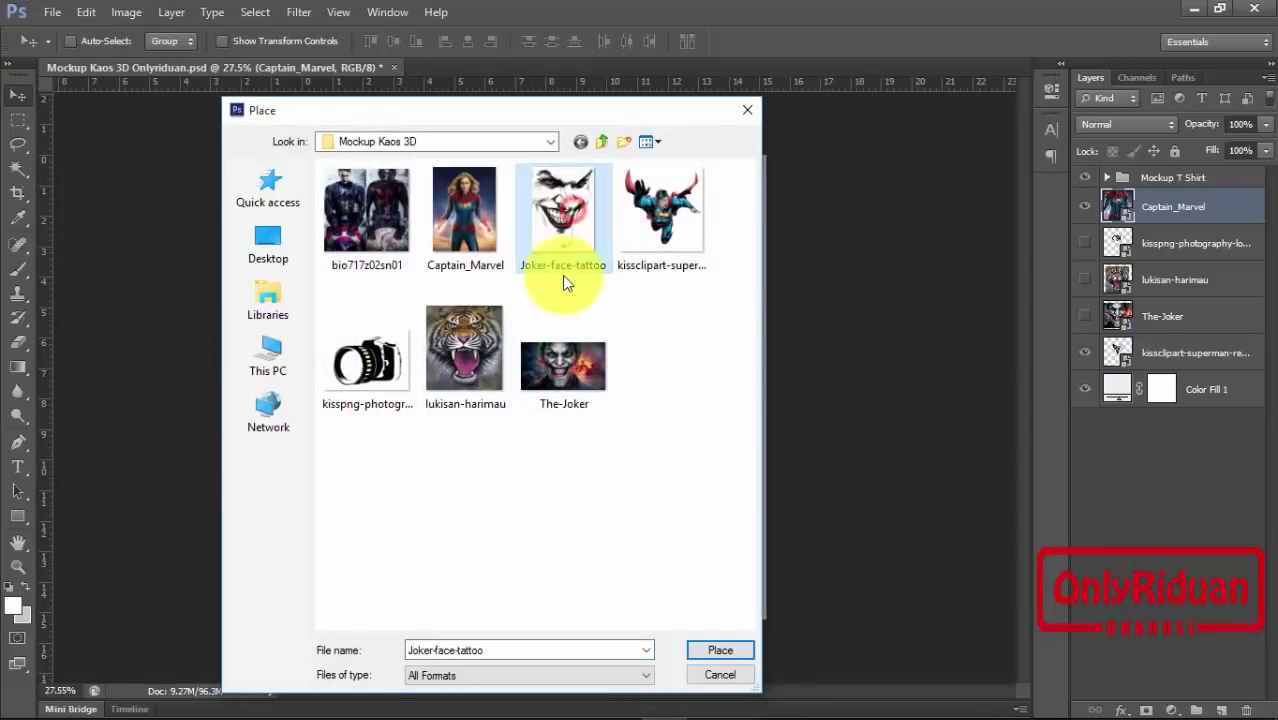
left_click(719, 648)
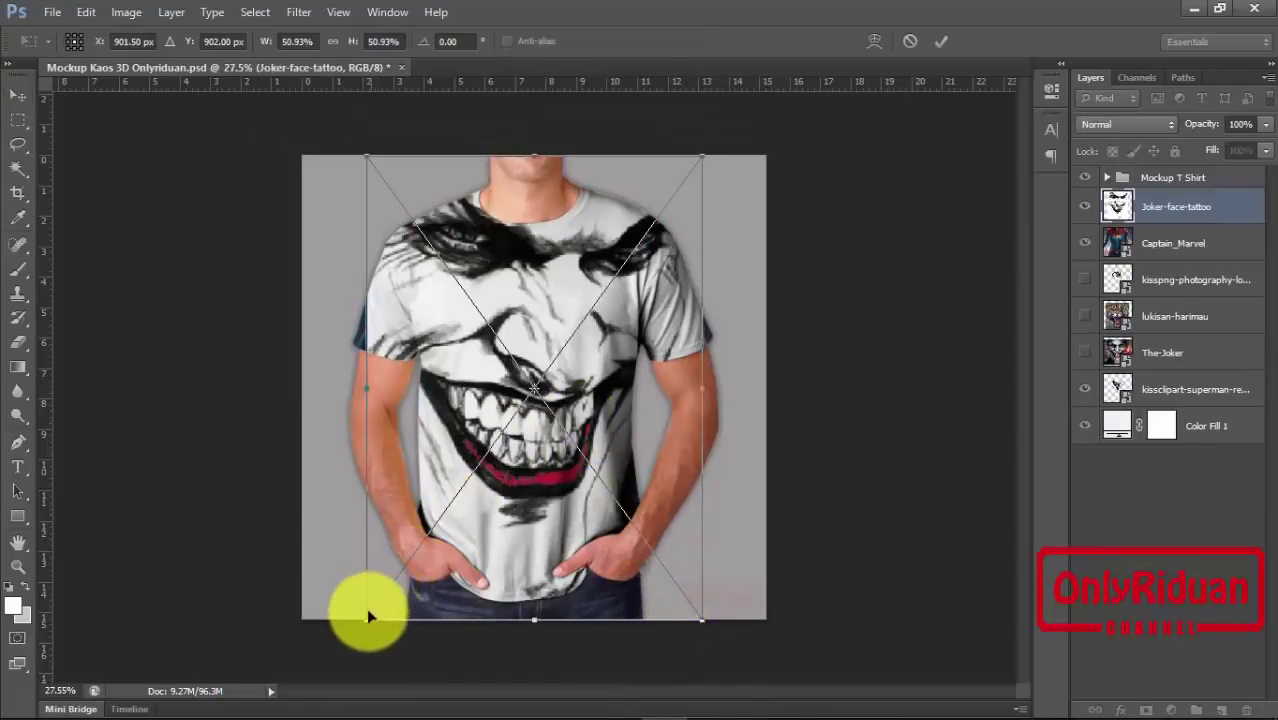
Step: Enlarge the Joker graphic to about 54%, position it over the chest, and commit
mouse_move(366, 617)
left_mouse_down()
mouse_move(342, 614)
mouse_move(351, 635)
left_mouse_up()
left_click_drag(702, 157, 712, 150)
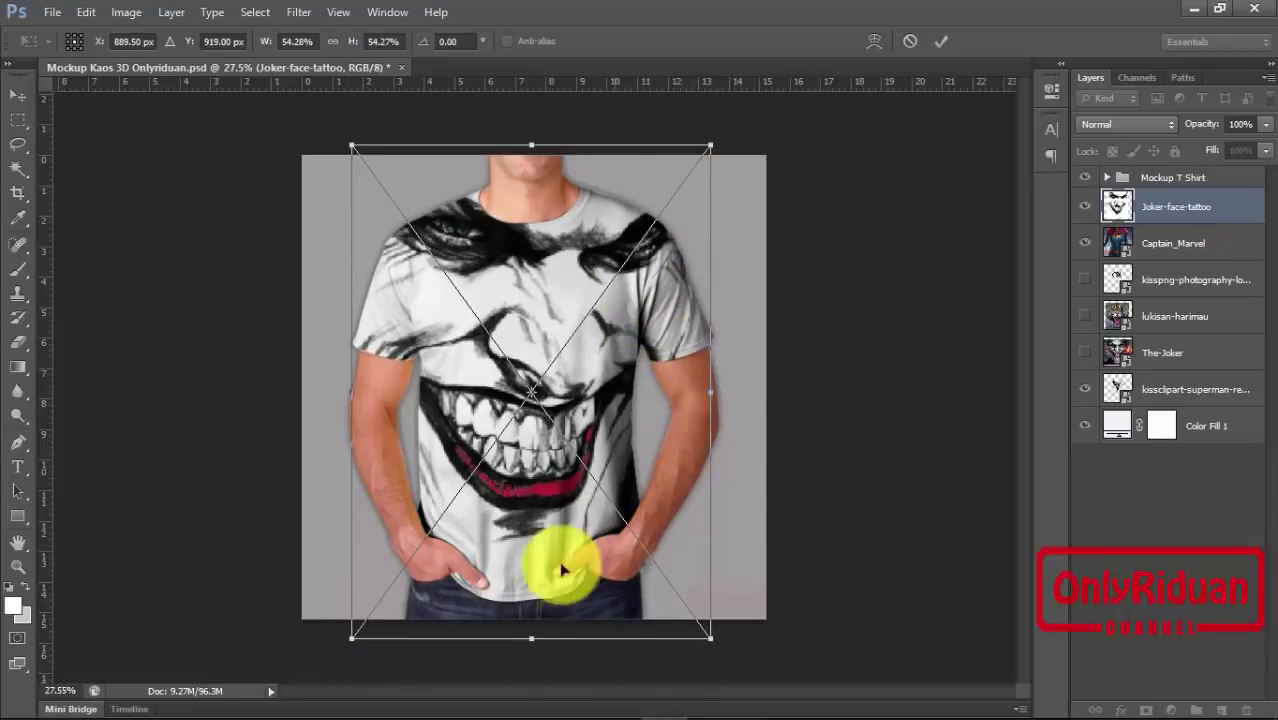
left_click_drag(551, 440, 554, 456)
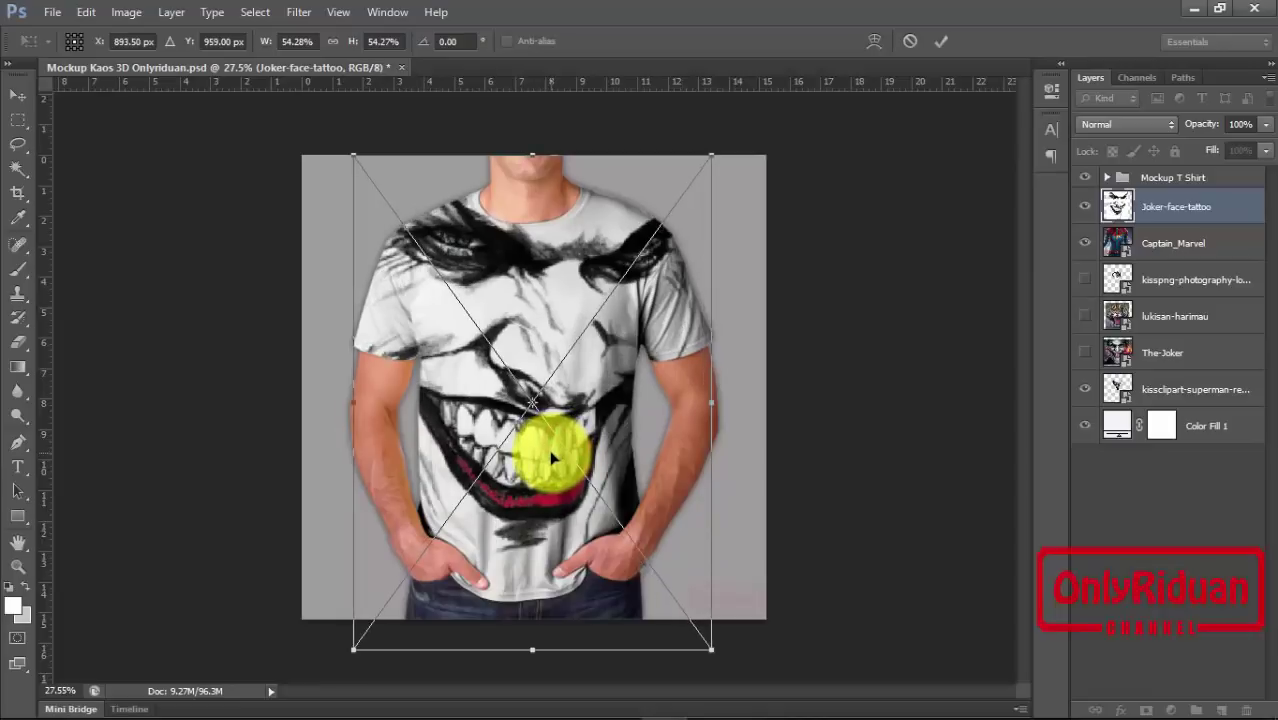
left_click(945, 42)
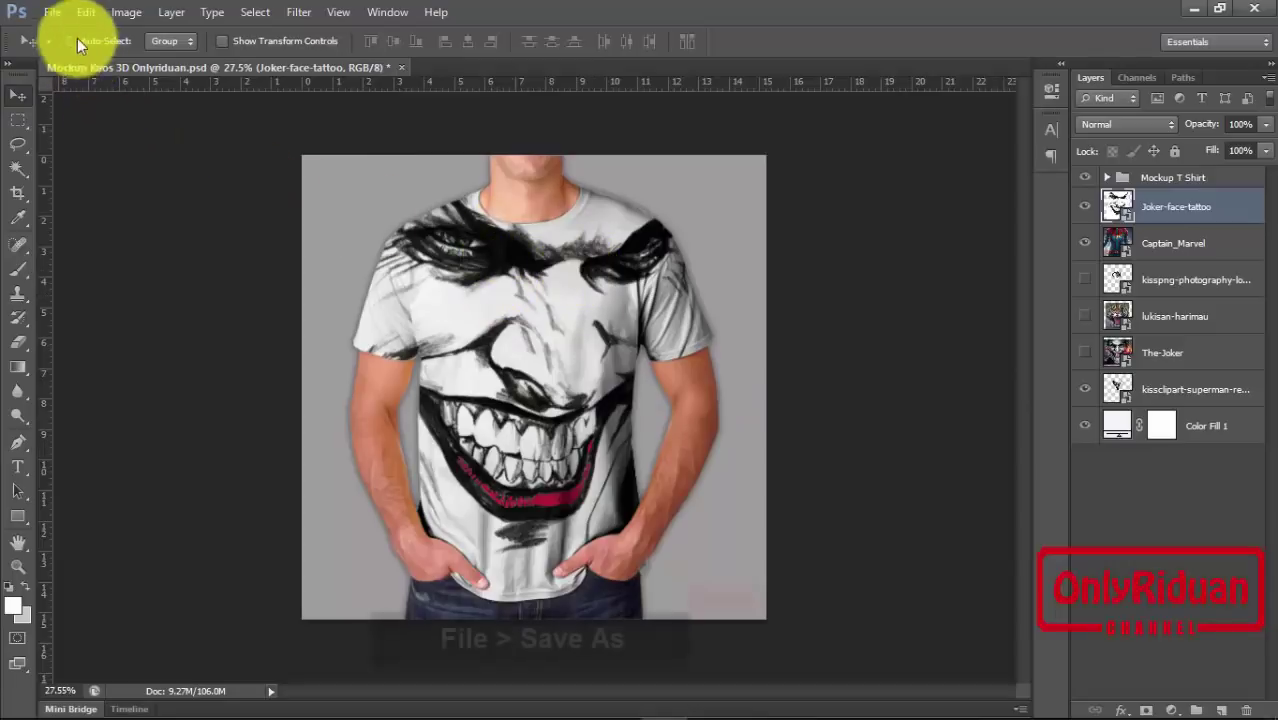
Step: Save a copy as JPEG 'Mockup Kaos 3D 1' at Maximum quality in Pictures > Mockup Kaos 3D
left_click(52, 12)
left_click(106, 233)
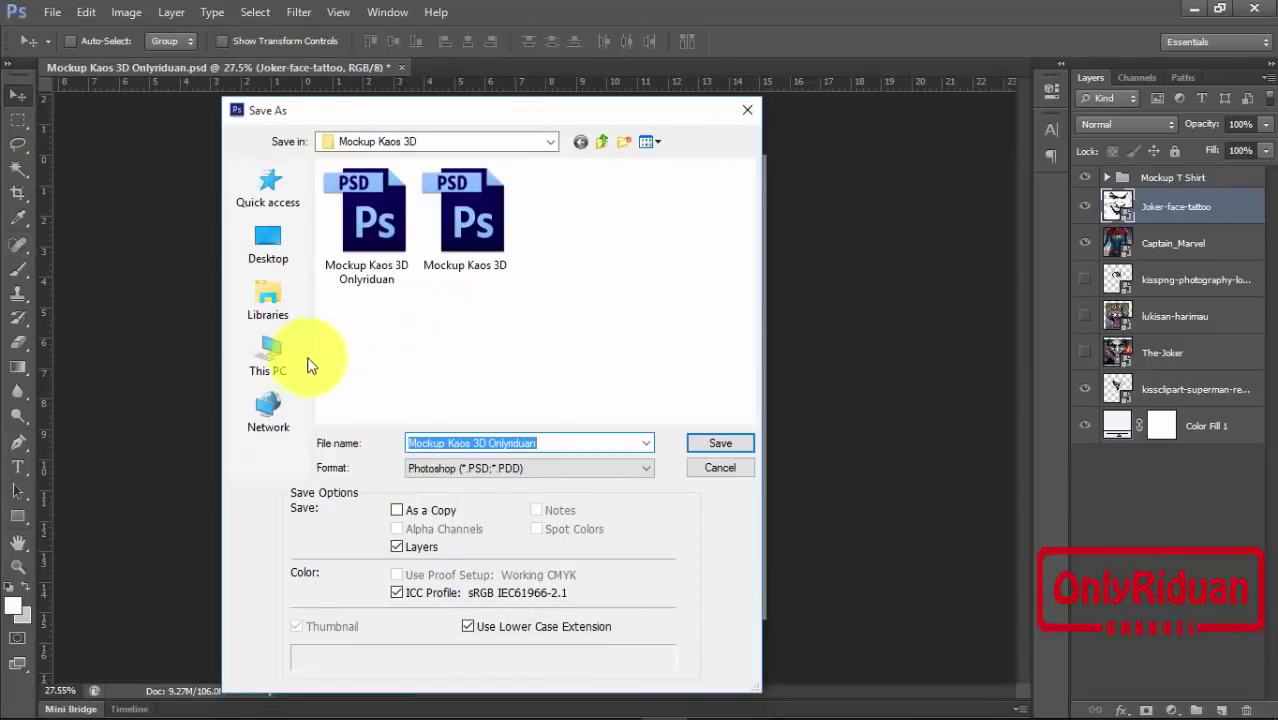
left_click(266, 352)
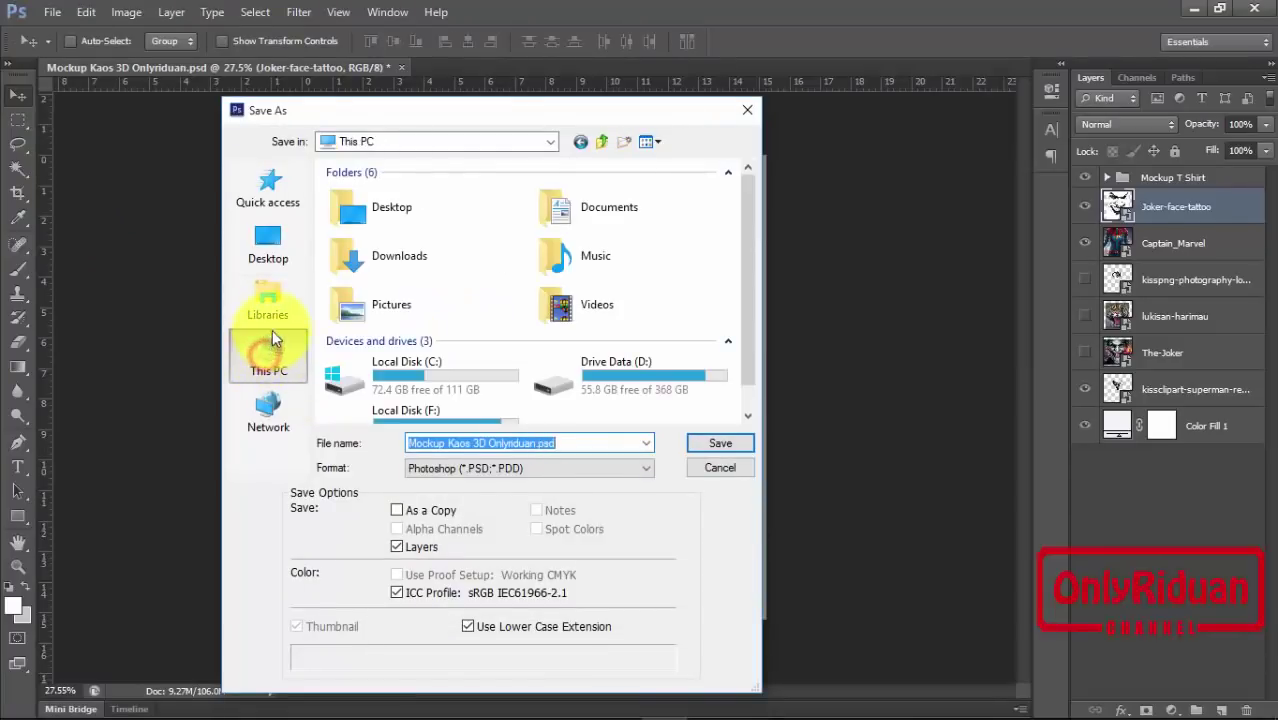
double_click(425, 302)
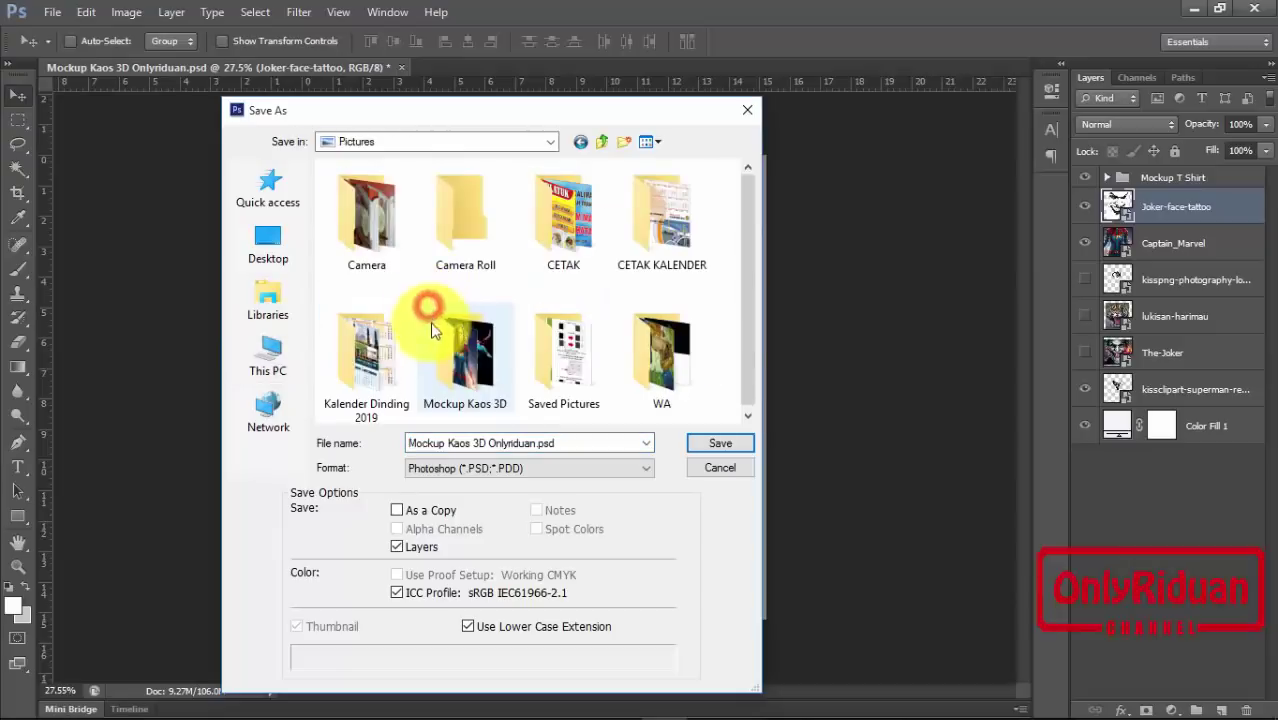
double_click(440, 328)
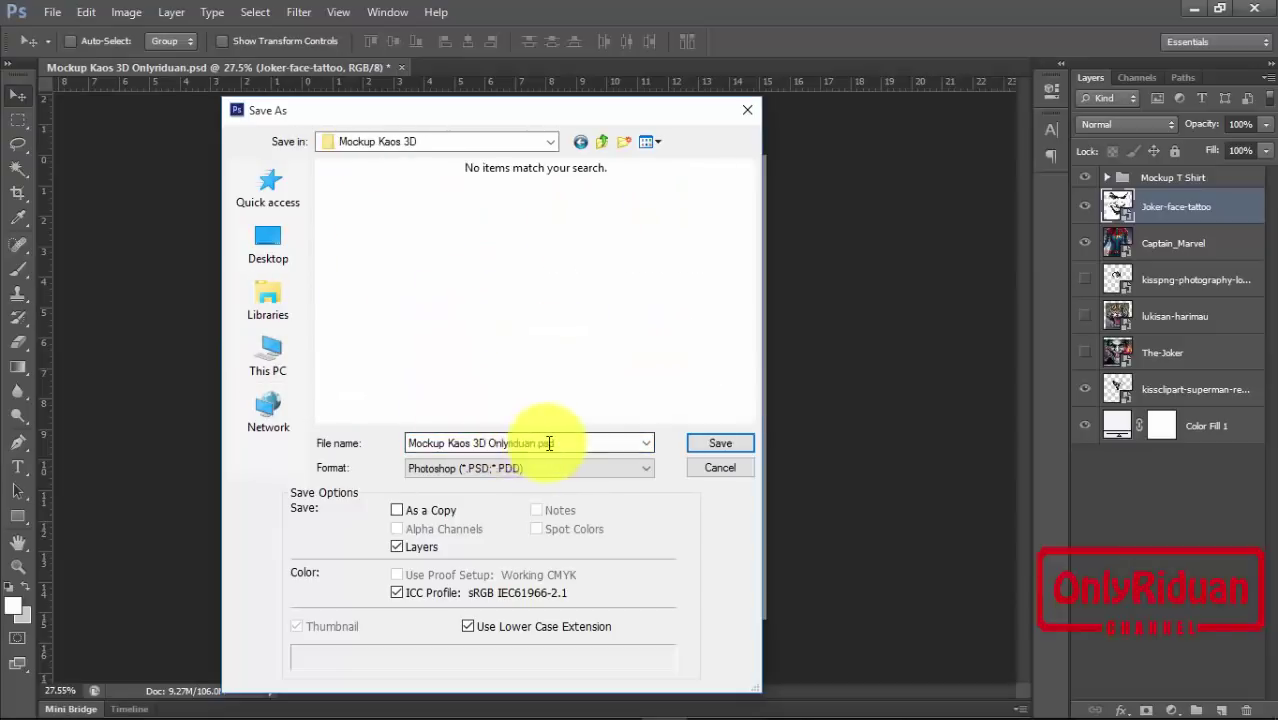
left_click(520, 465)
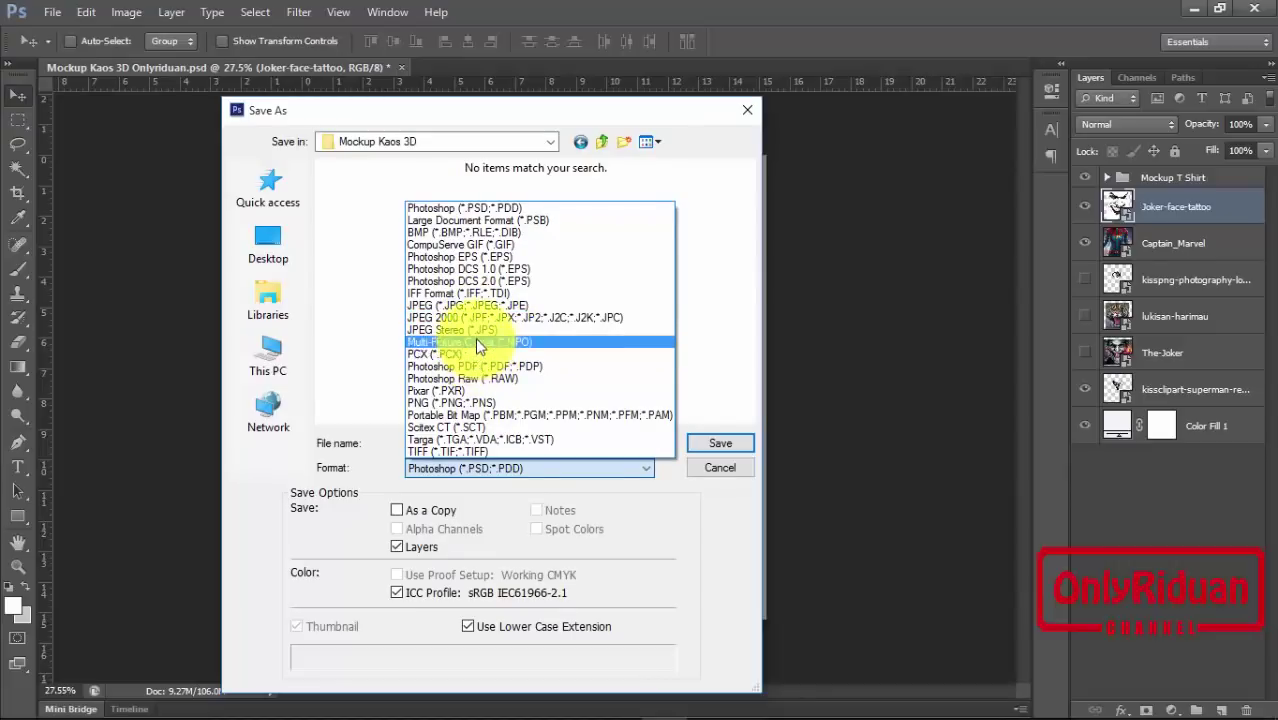
left_click(475, 306)
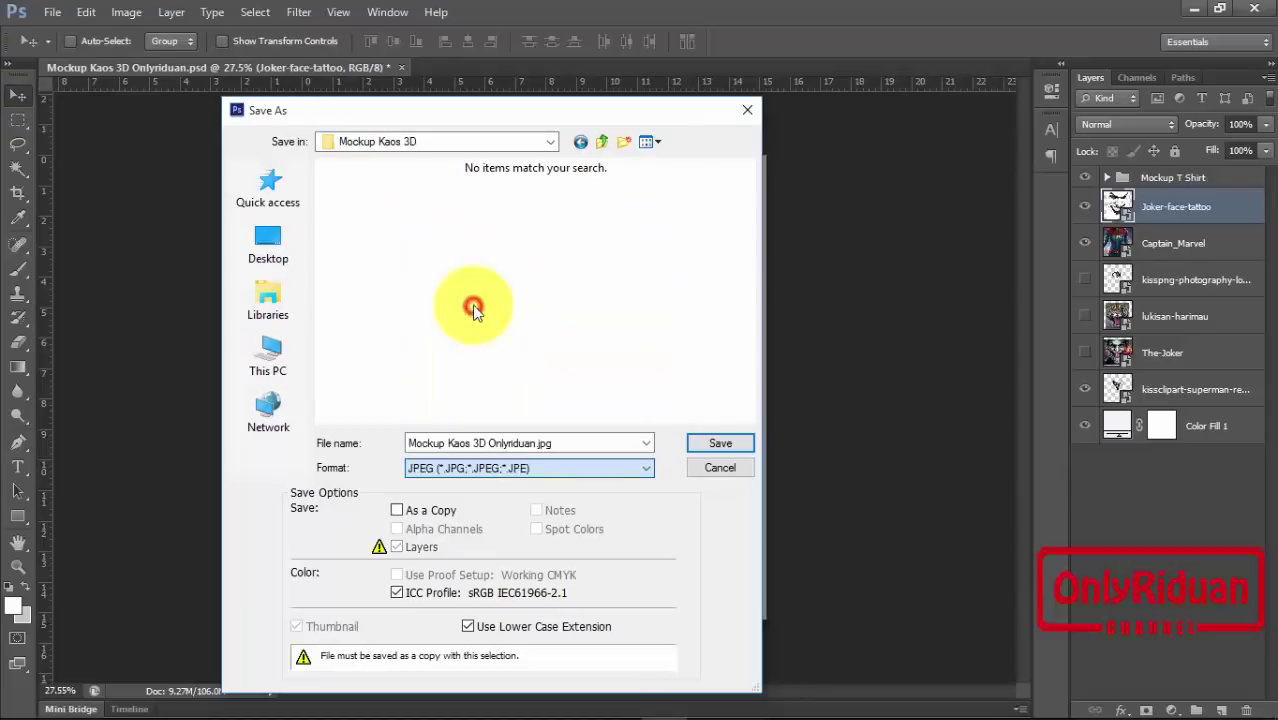
left_click(559, 442)
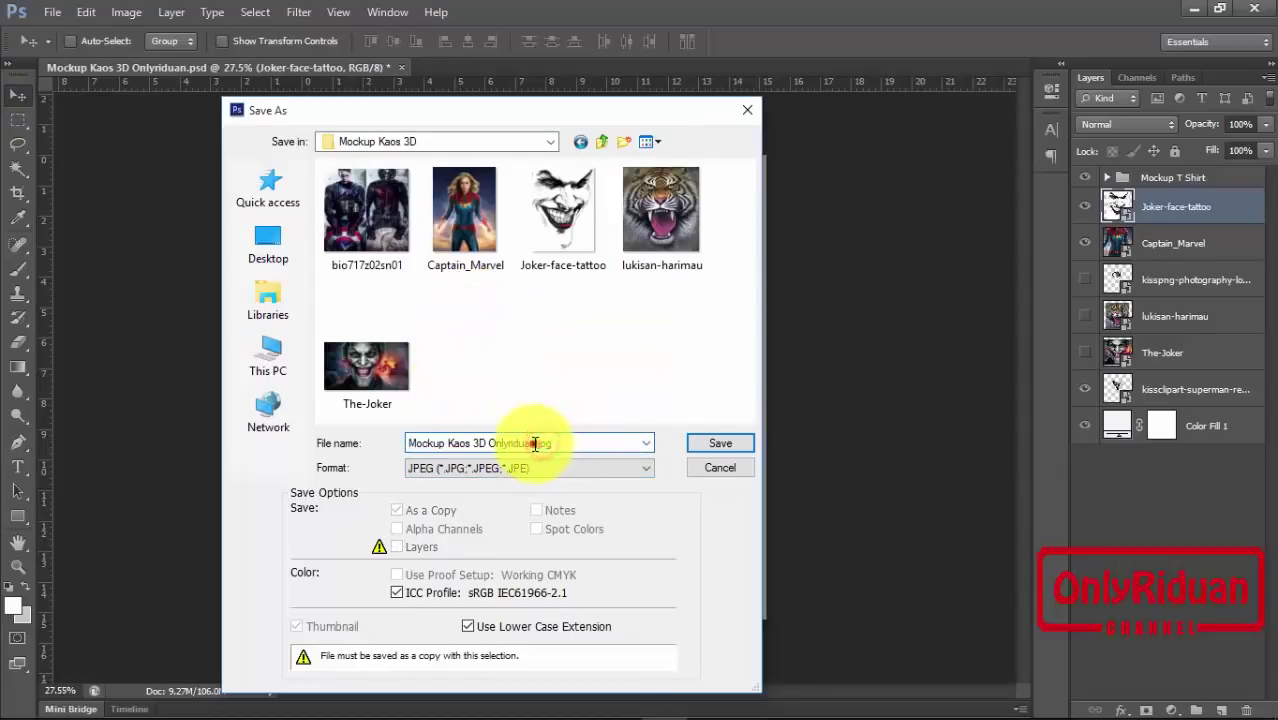
left_click(536, 443)
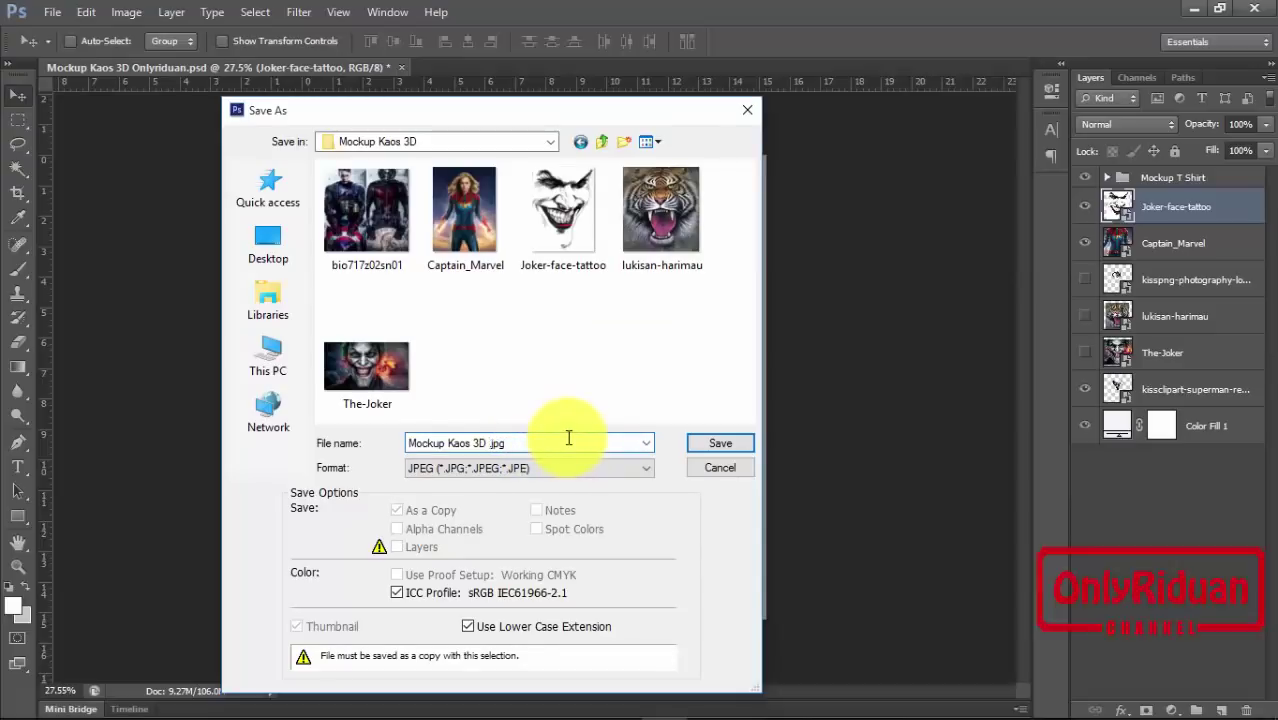
type("1")
left_click(718, 443)
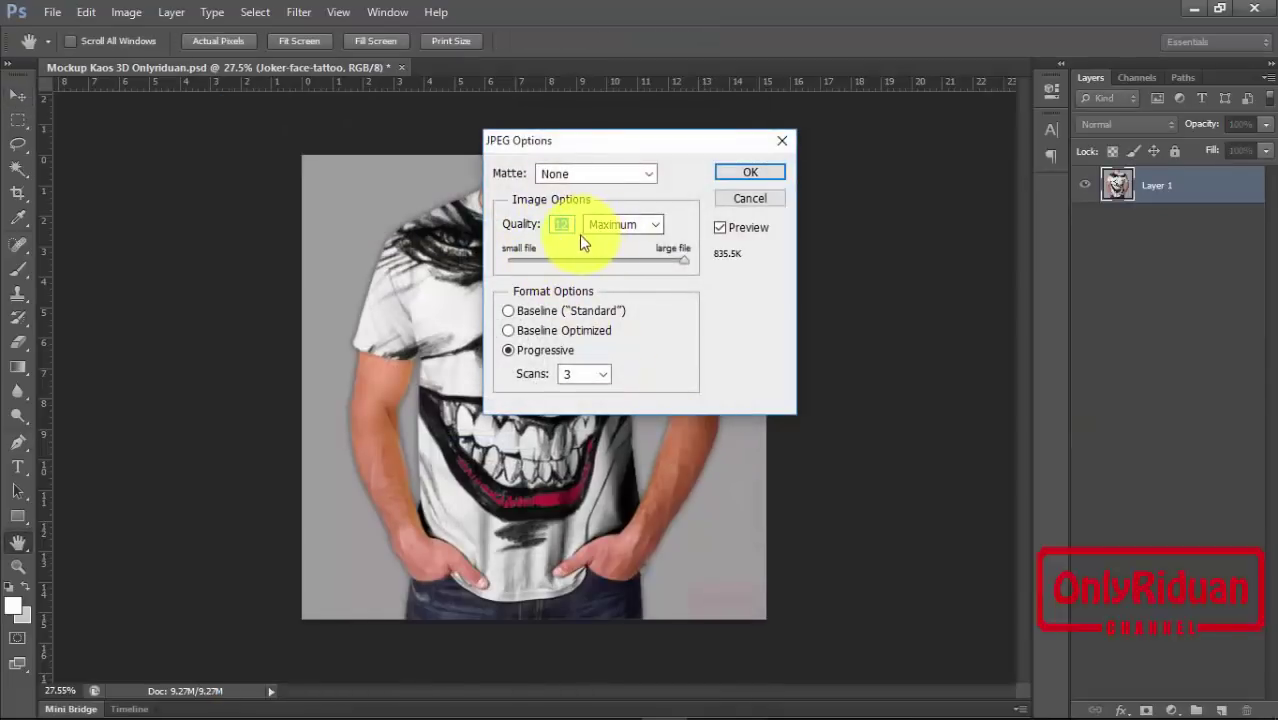
left_click(752, 173)
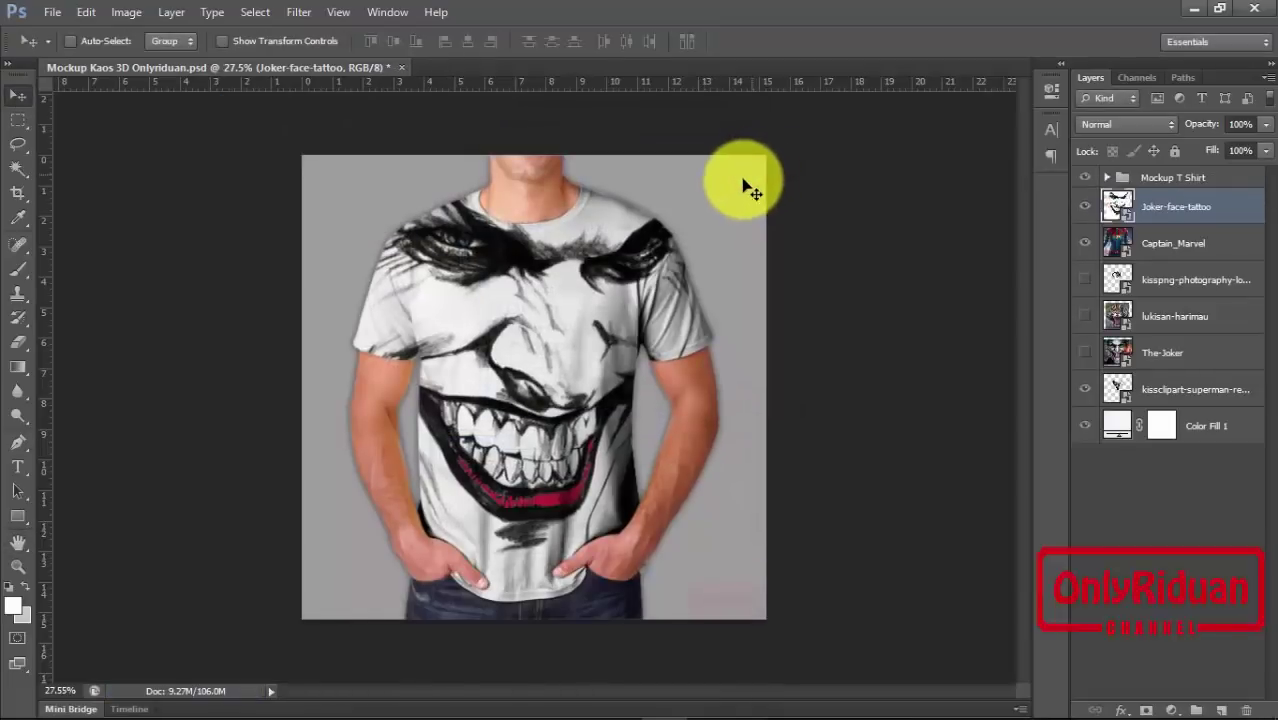
Step: Hide the Joker layer and start a Save As in the Pictures > Mockup Kaos 3D folder
left_click(1085, 206)
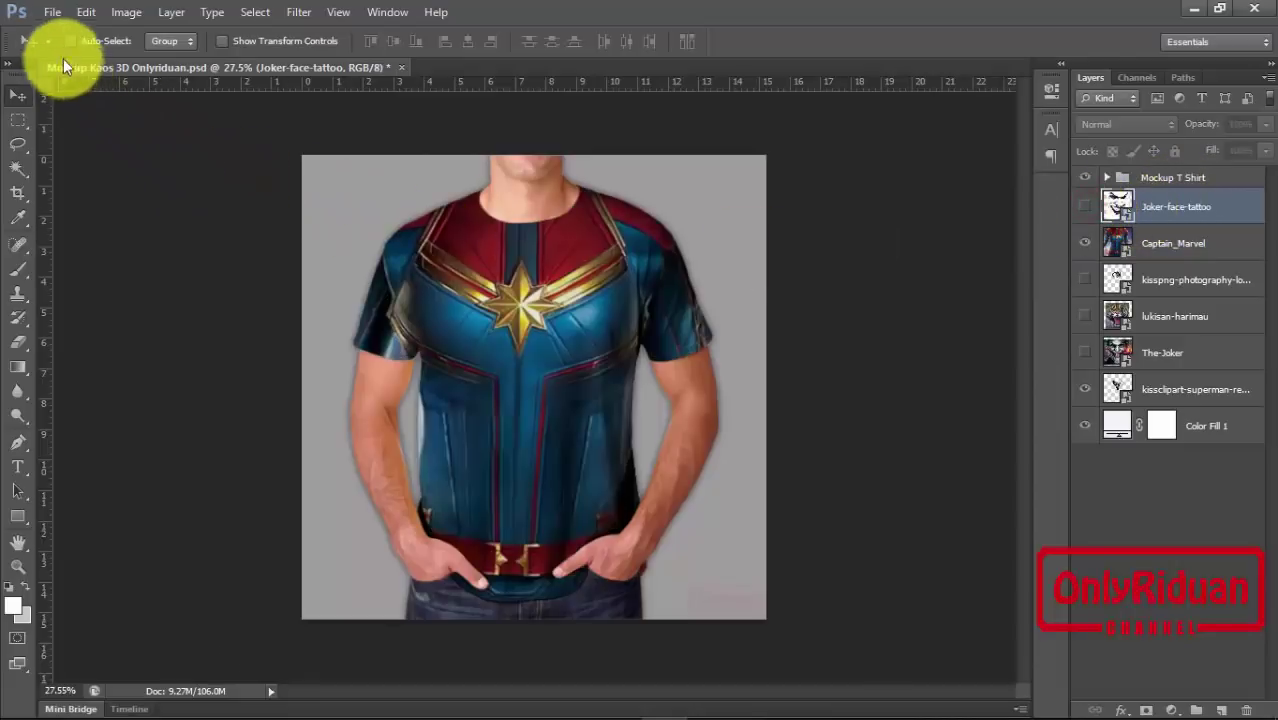
left_click(52, 12)
left_click(86, 236)
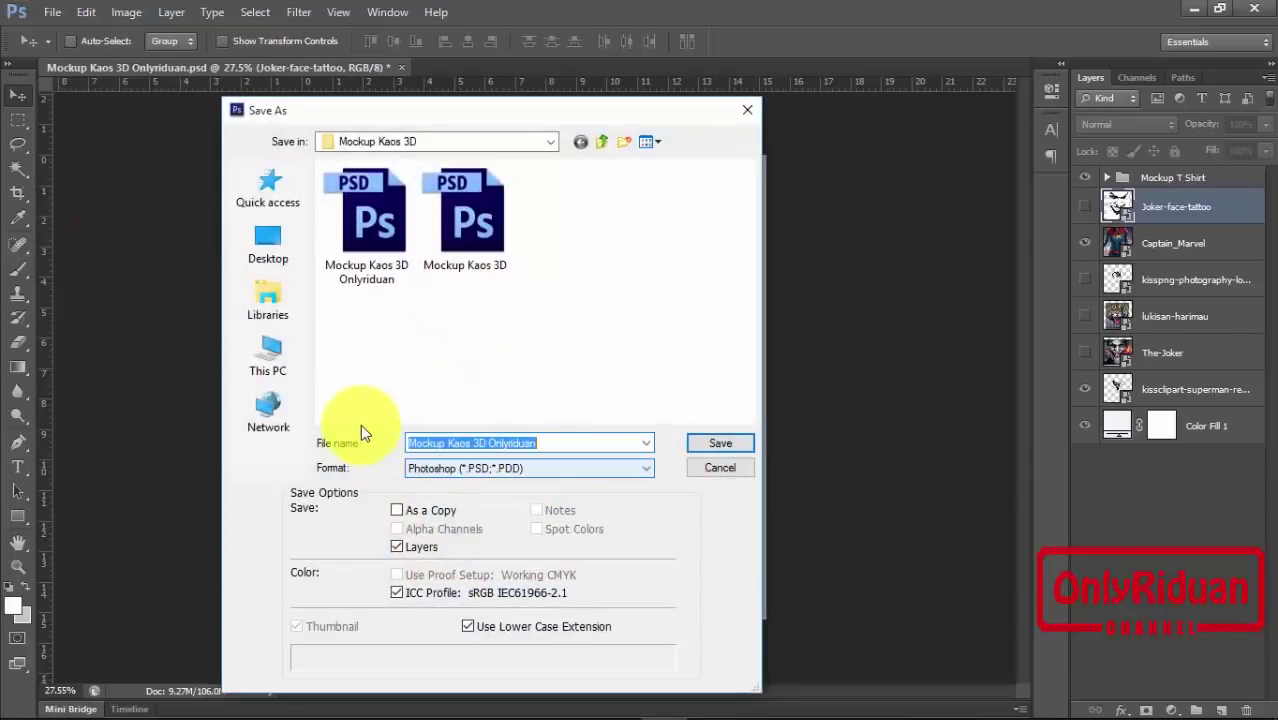
left_click(272, 302)
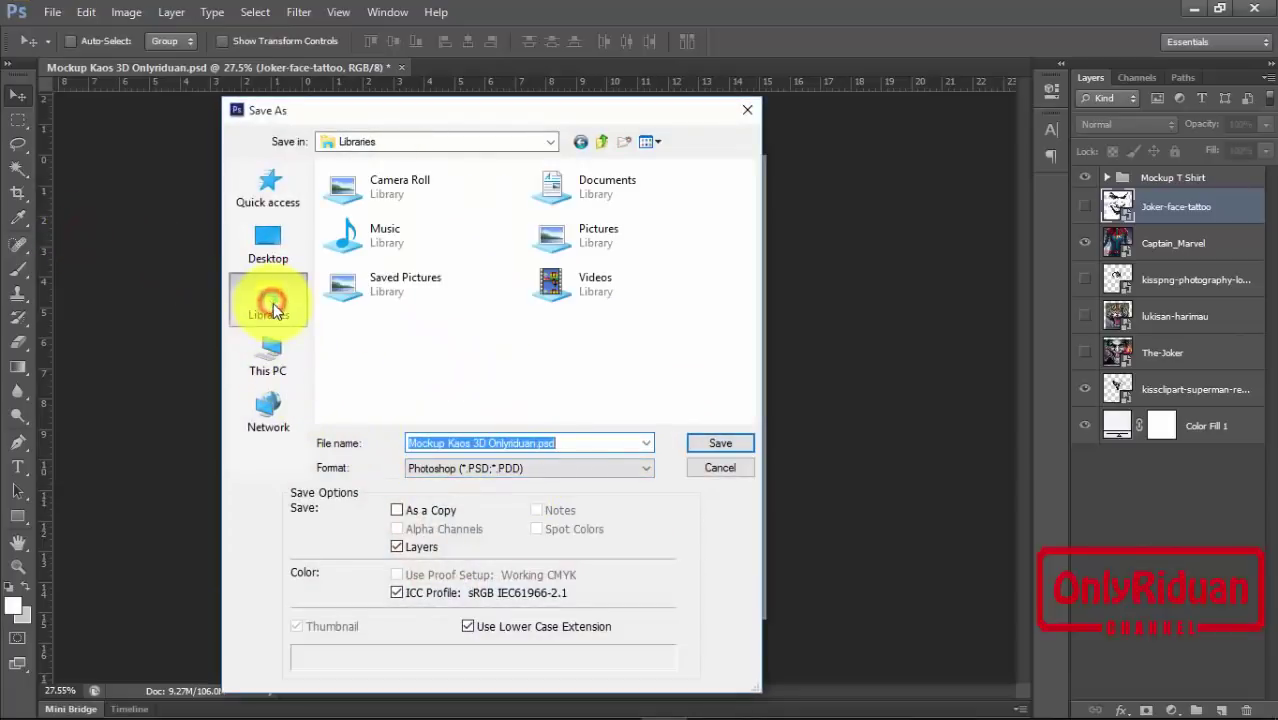
double_click(595, 273)
double_click(479, 365)
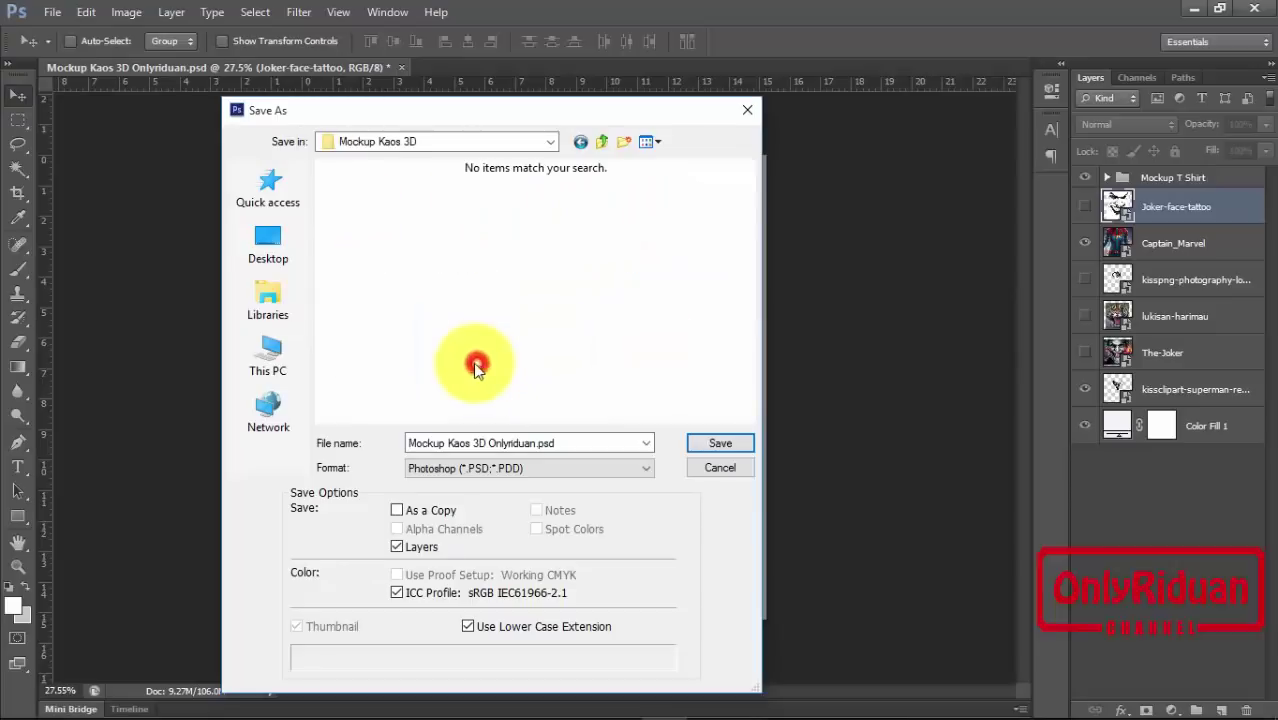
Step: Save the Captain Marvel version as JPEG 'Mockup Kaos 3D 2' with the default quality
left_click(520, 467)
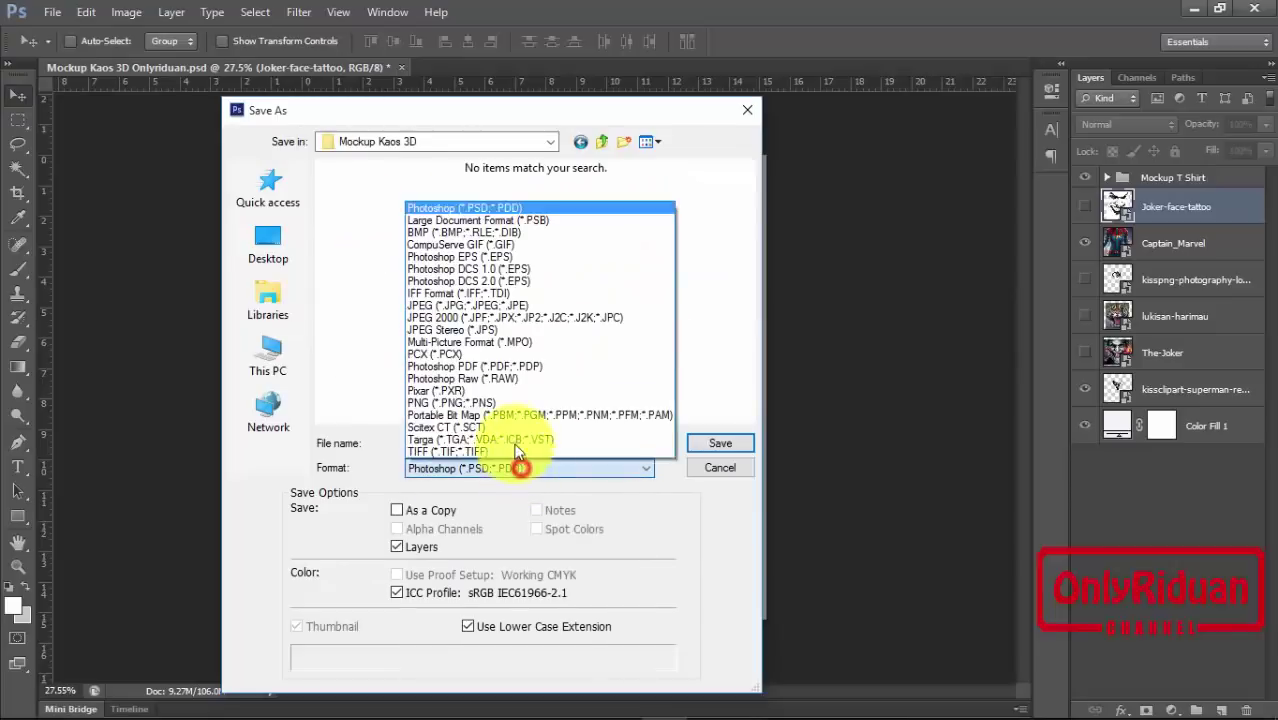
left_click(500, 305)
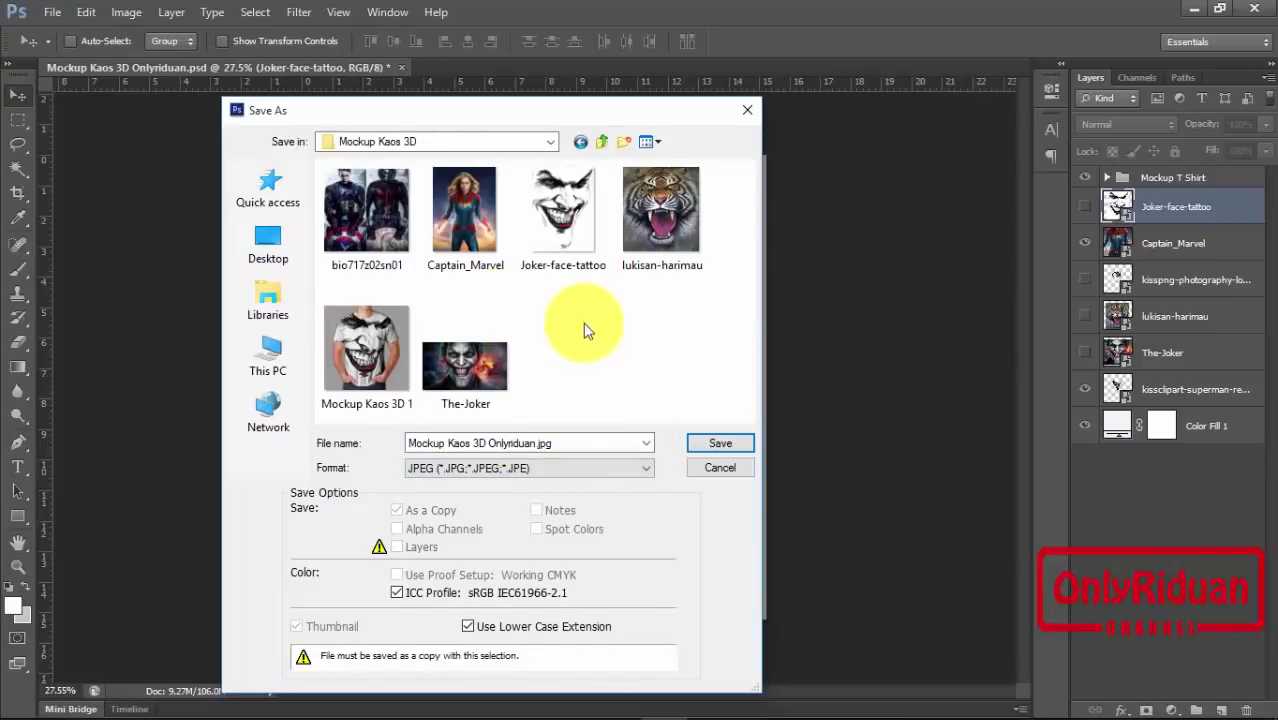
left_click(387, 354)
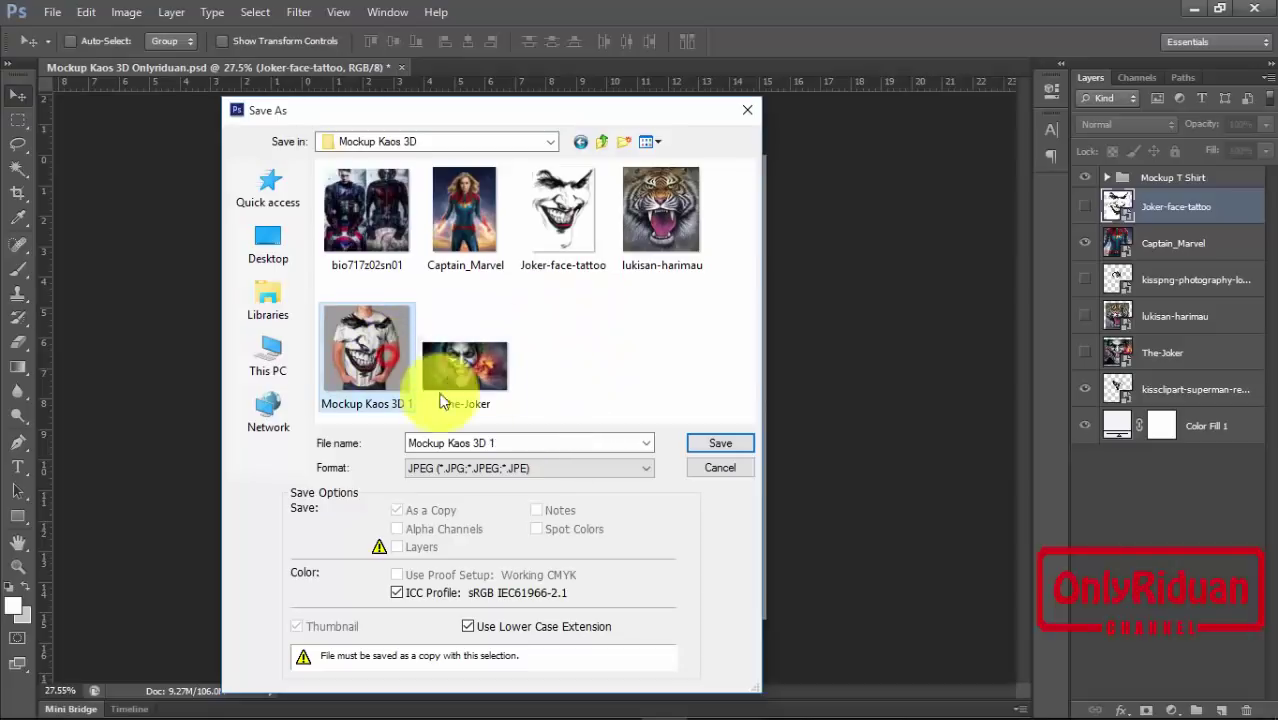
left_click(517, 442)
key("BackSpace")
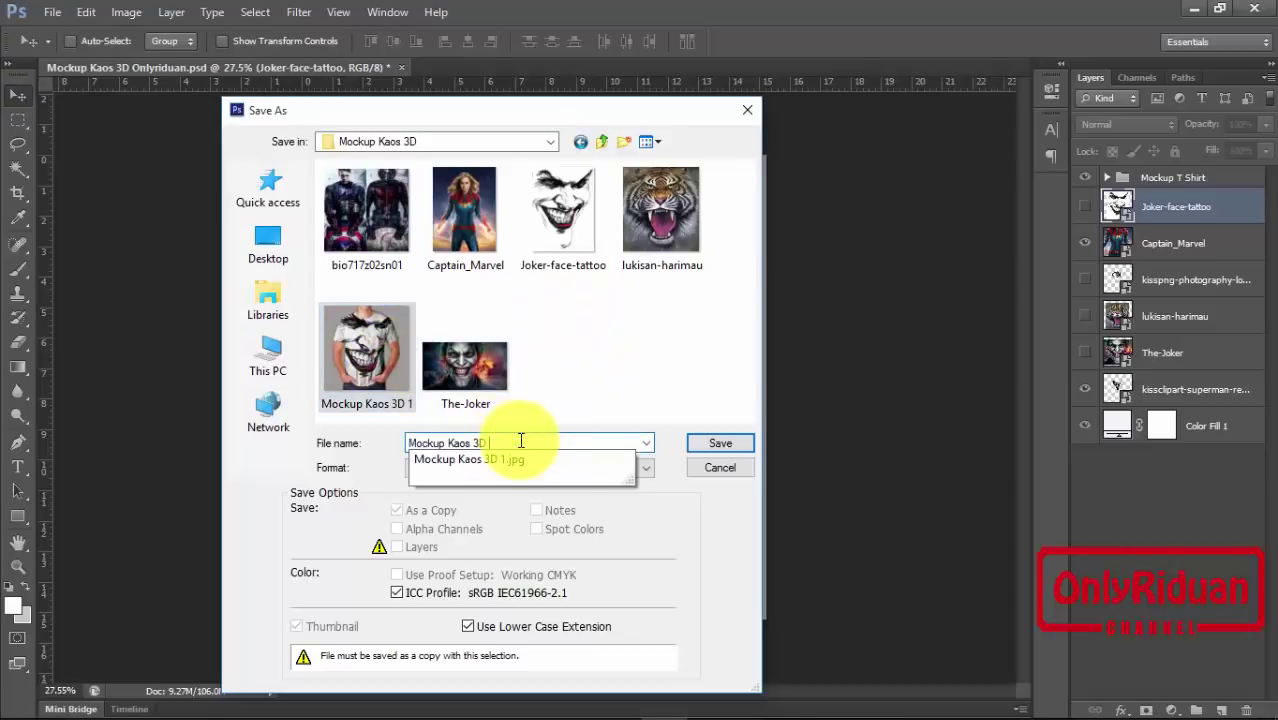
type("2")
left_click(722, 444)
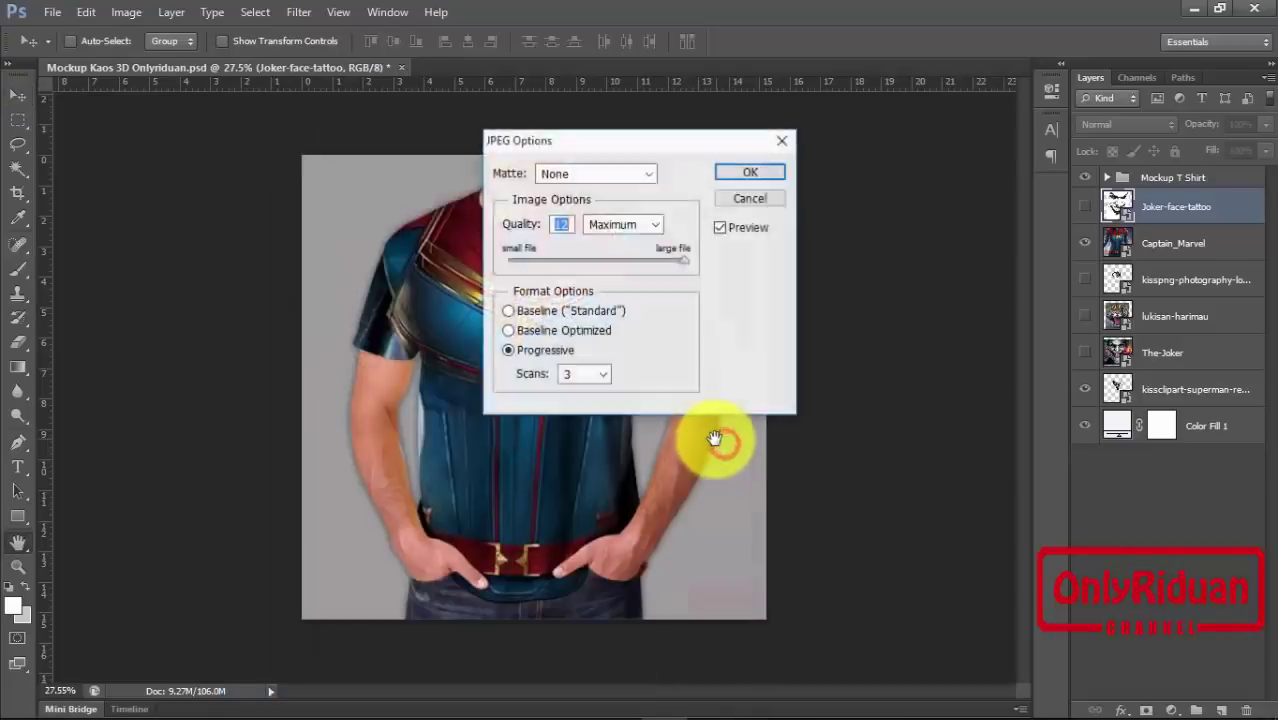
left_click(744, 173)
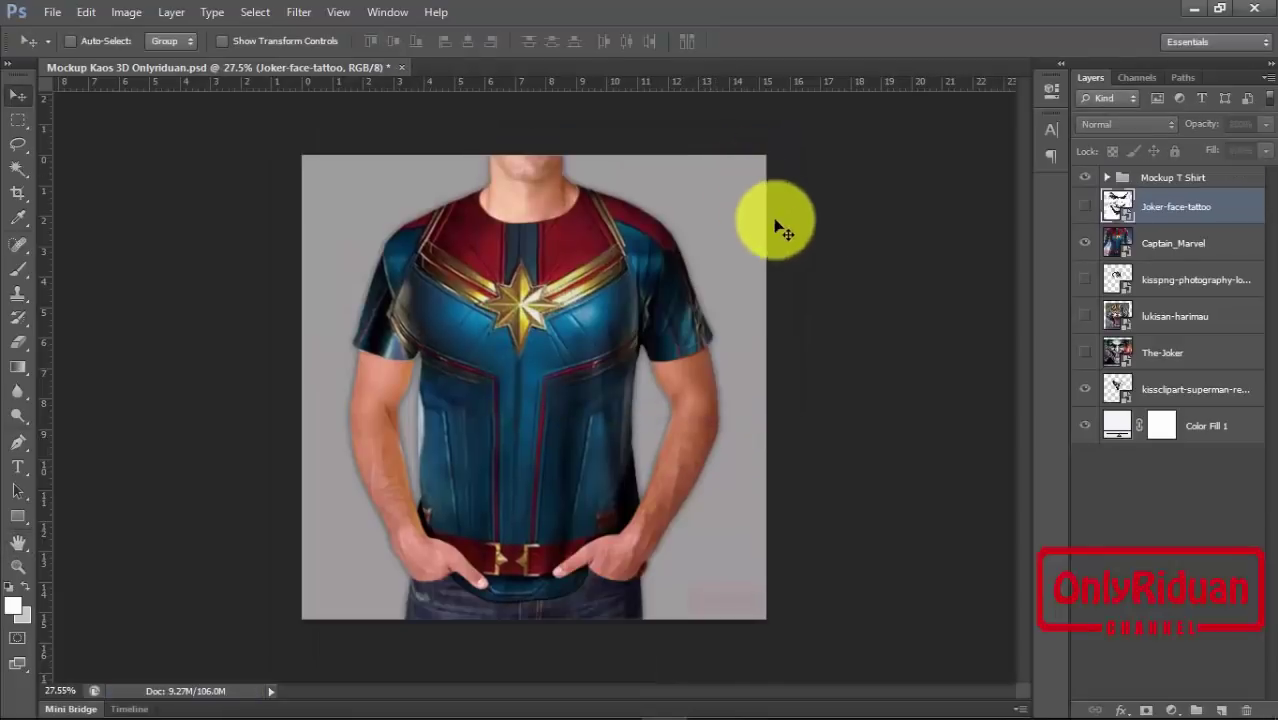
left_click_drag(1080, 343, 1087, 257)
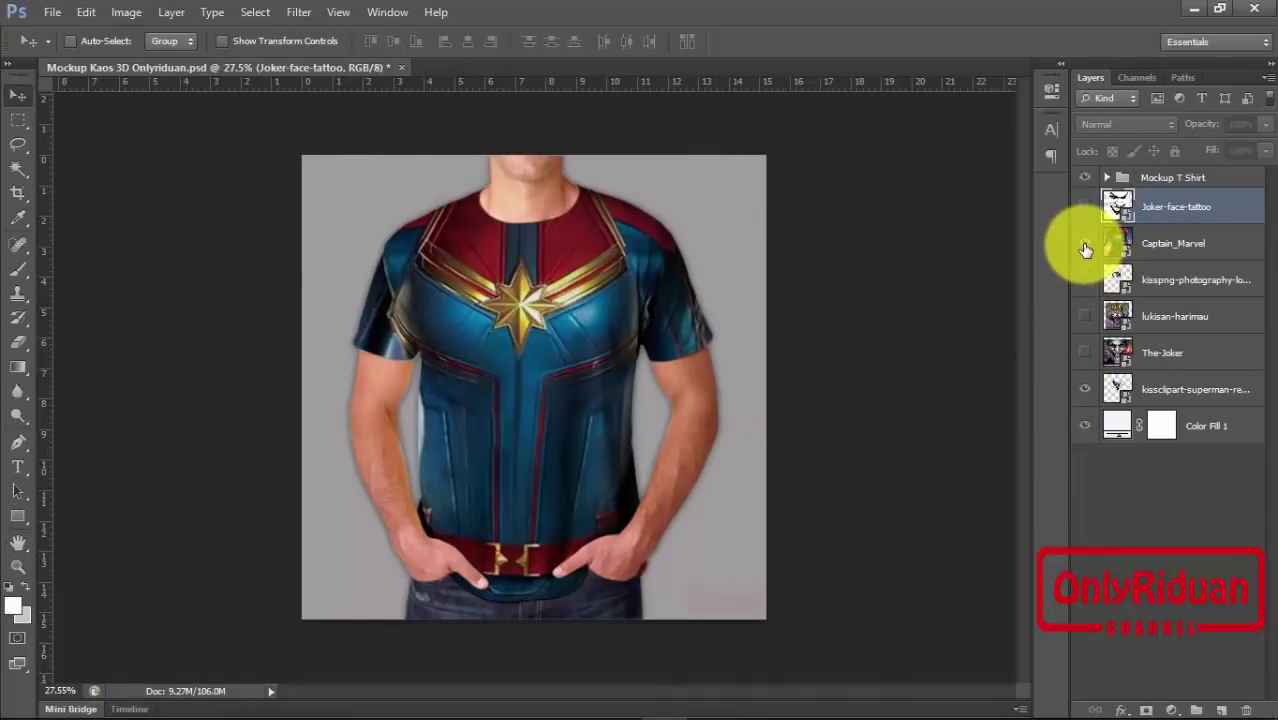
Step: Hide the Captain_Marvel layer and start a Save As in Pictures > Mockup Kaos 3D
left_click(1086, 245)
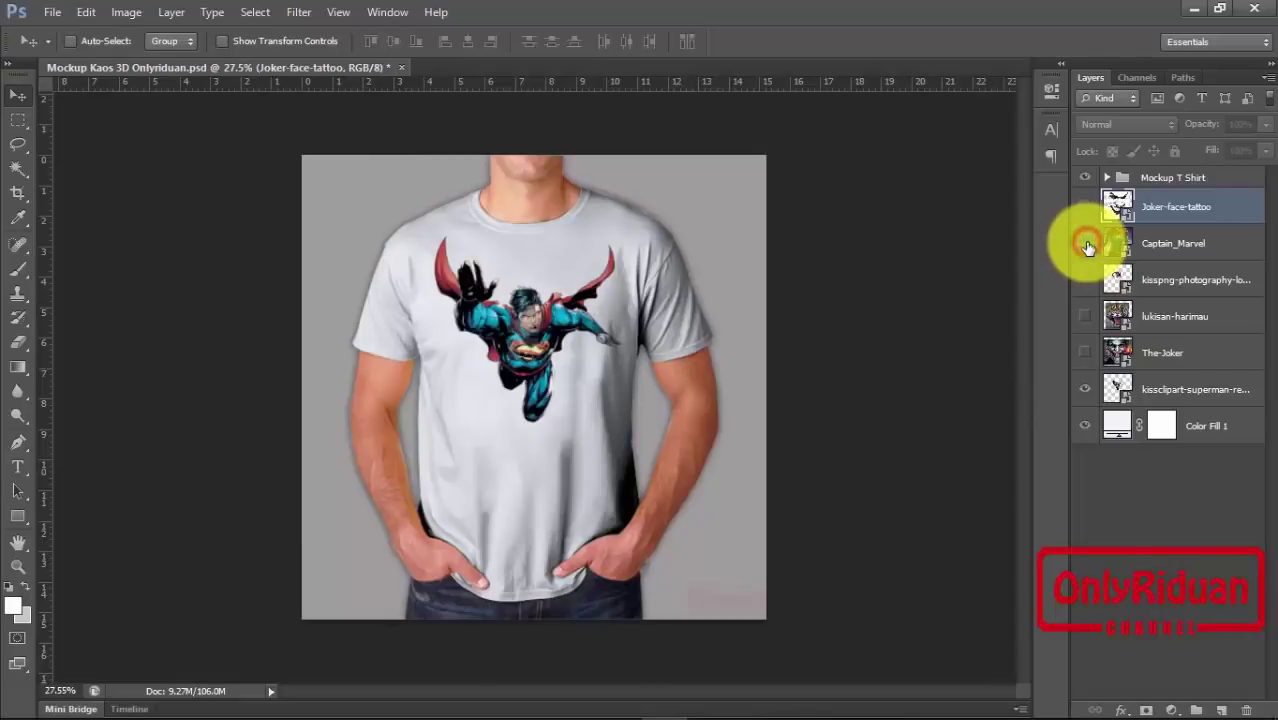
left_click(52, 12)
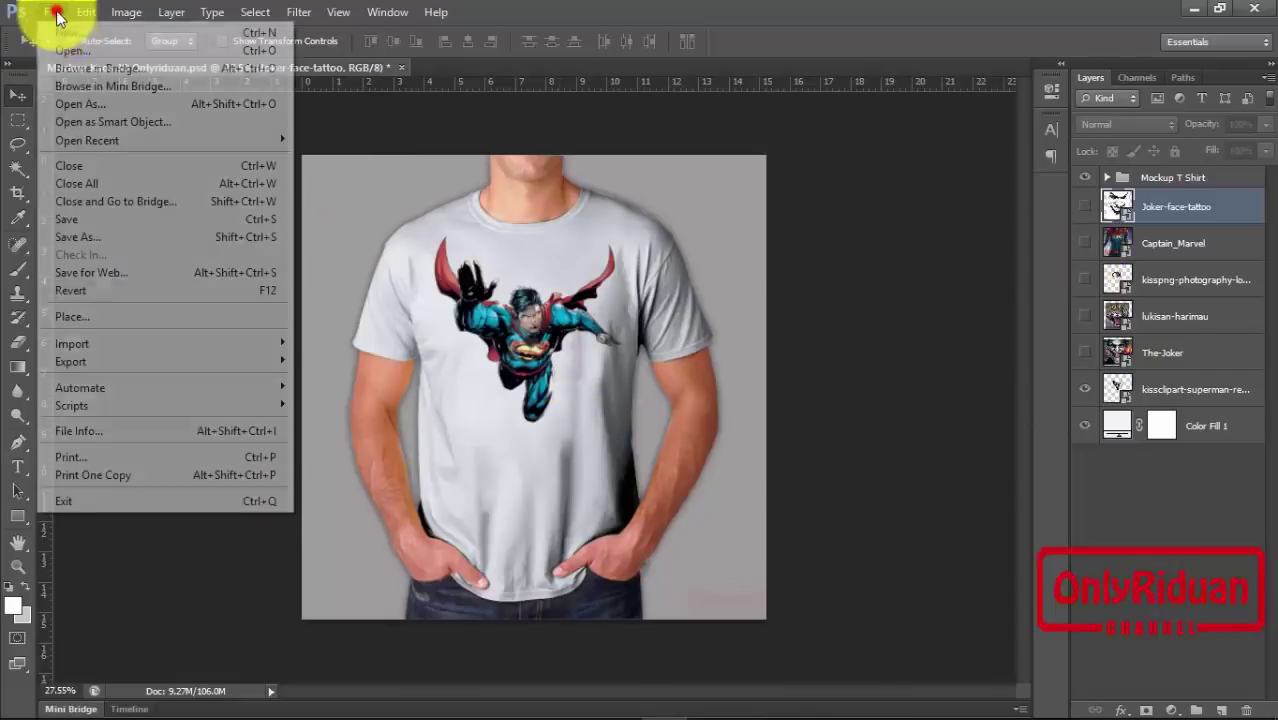
left_click(86, 236)
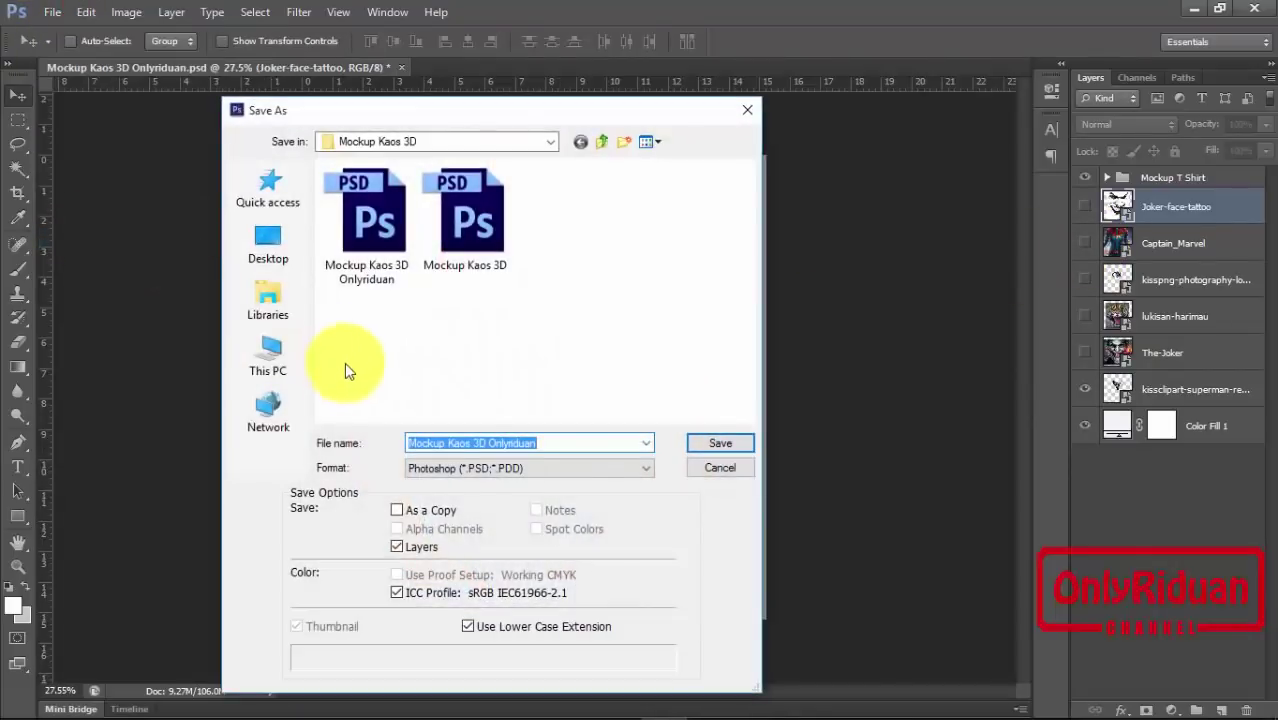
left_click(270, 355)
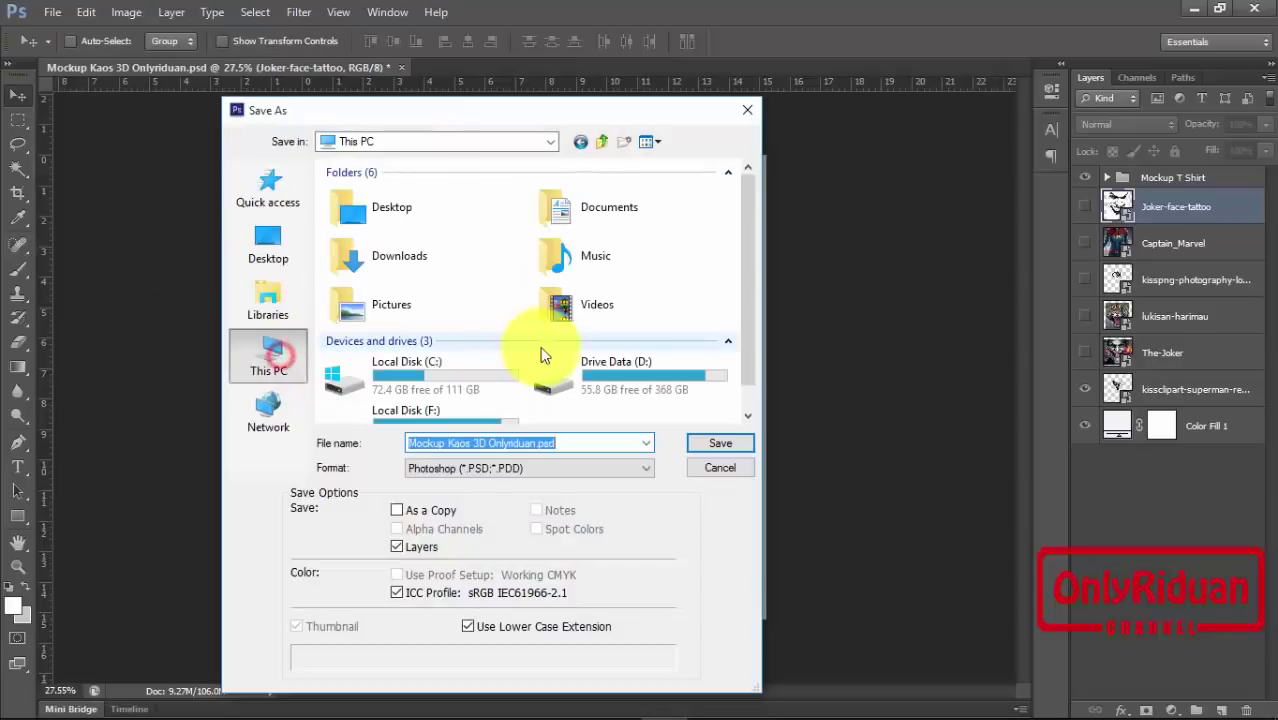
double_click(414, 303)
double_click(455, 370)
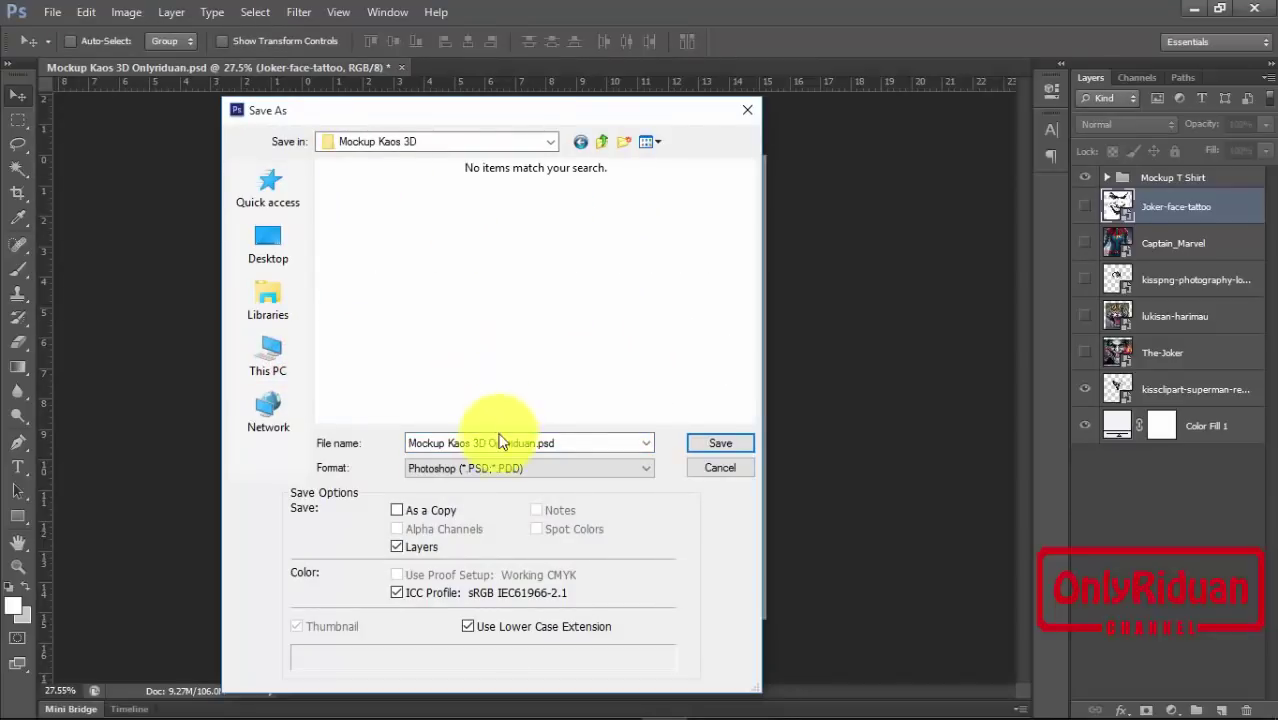
Step: Save the Superman version as JPEG 'Mockup Kaos 3D 3' at Maximum quality
left_click(491, 468)
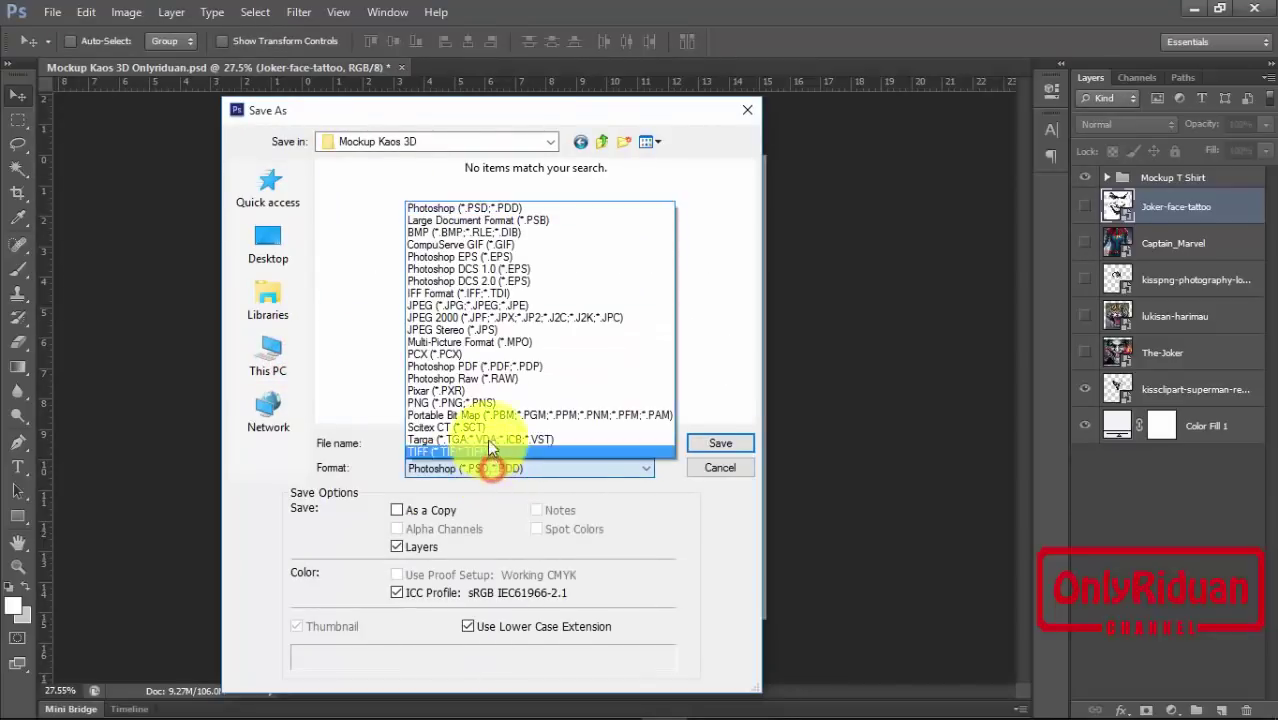
left_click(475, 305)
left_click(479, 352)
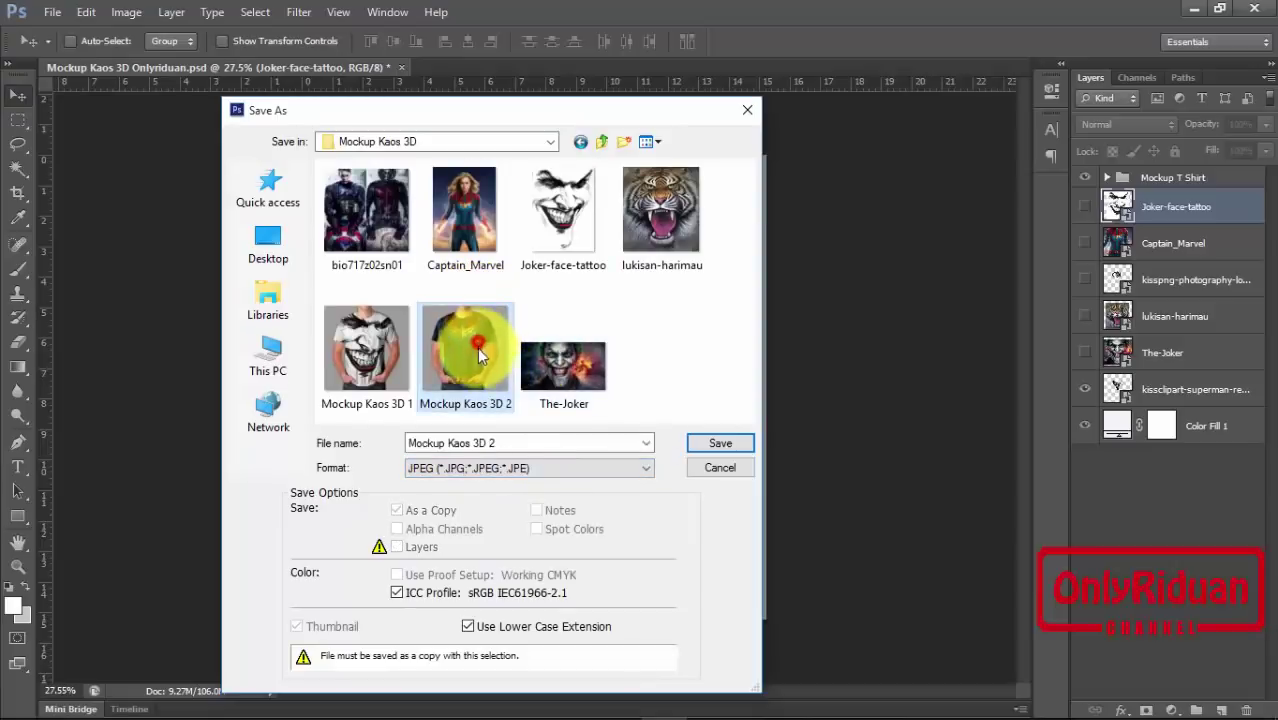
left_click(511, 442)
key("BackSpace")
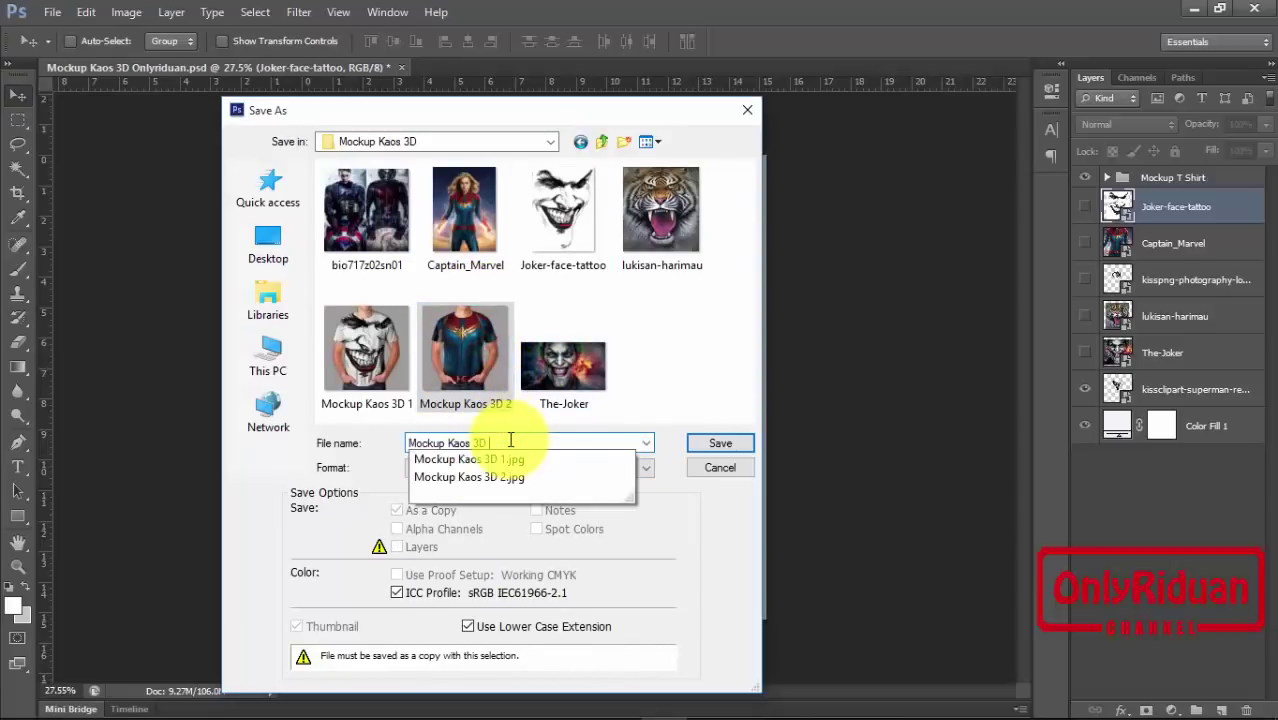
type("3")
left_click(715, 445)
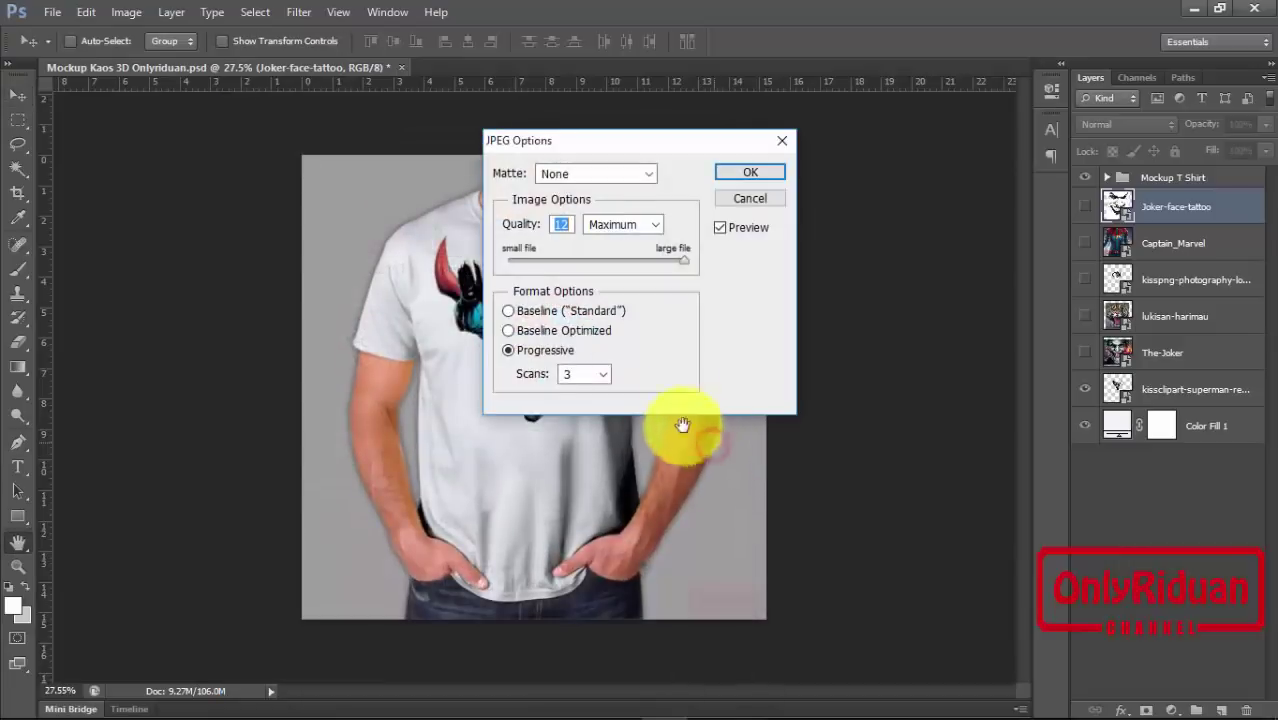
left_click(747, 174)
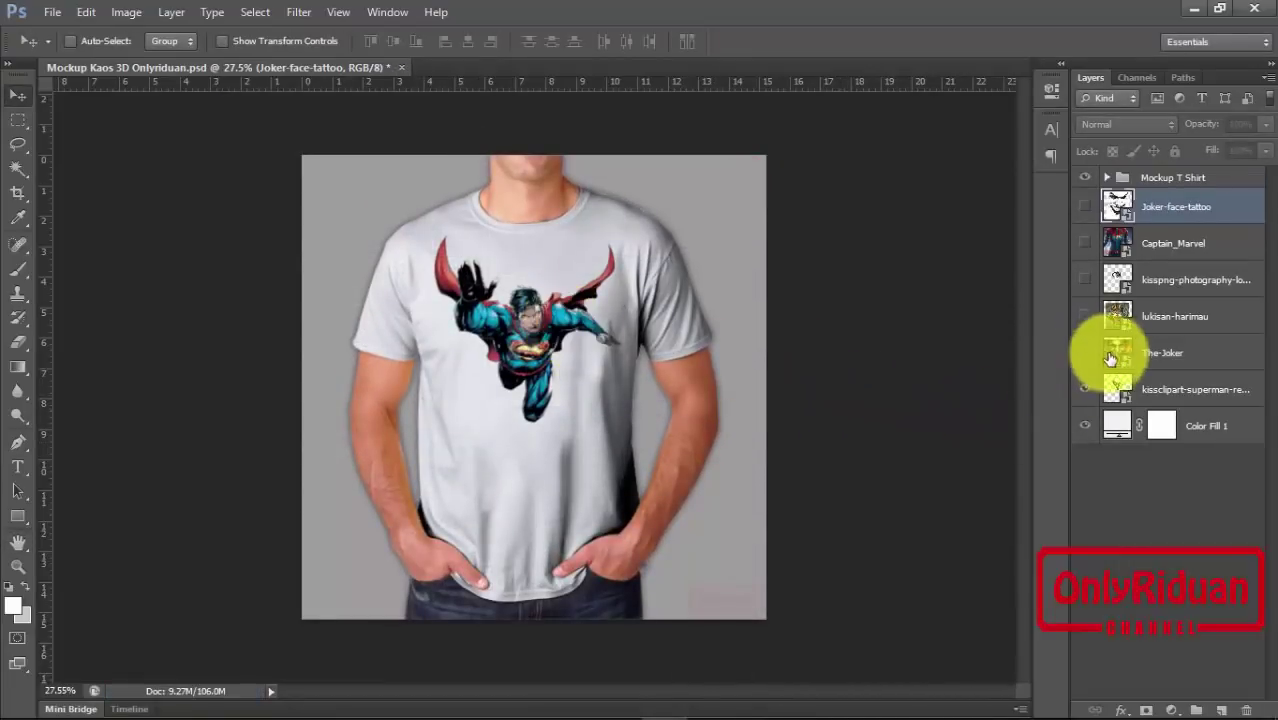
left_click(1087, 316)
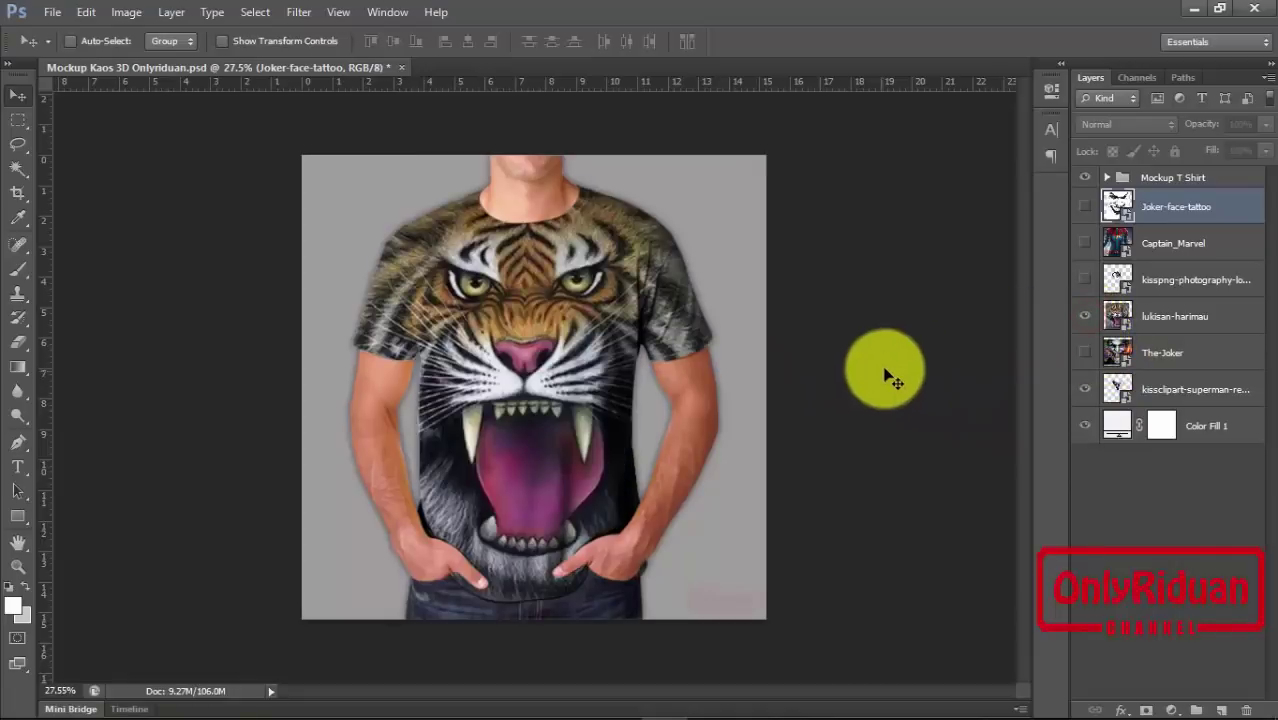
left_click(51, 13)
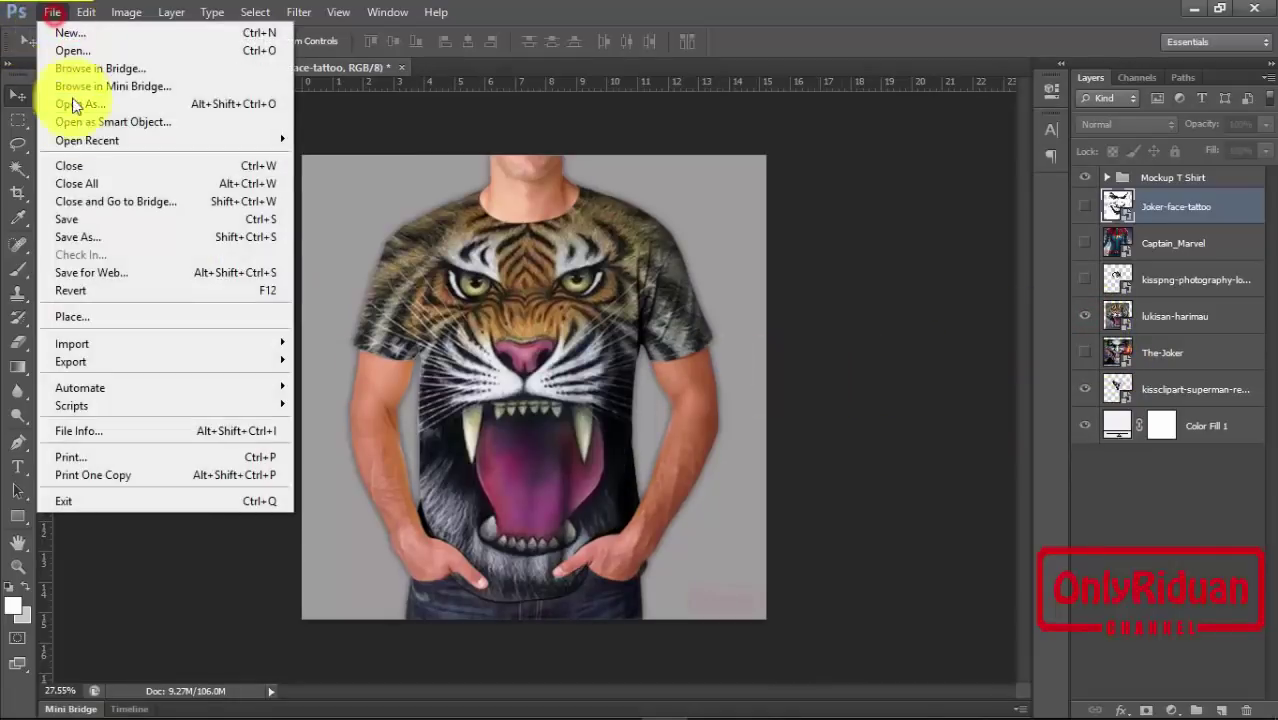
left_click(913, 284)
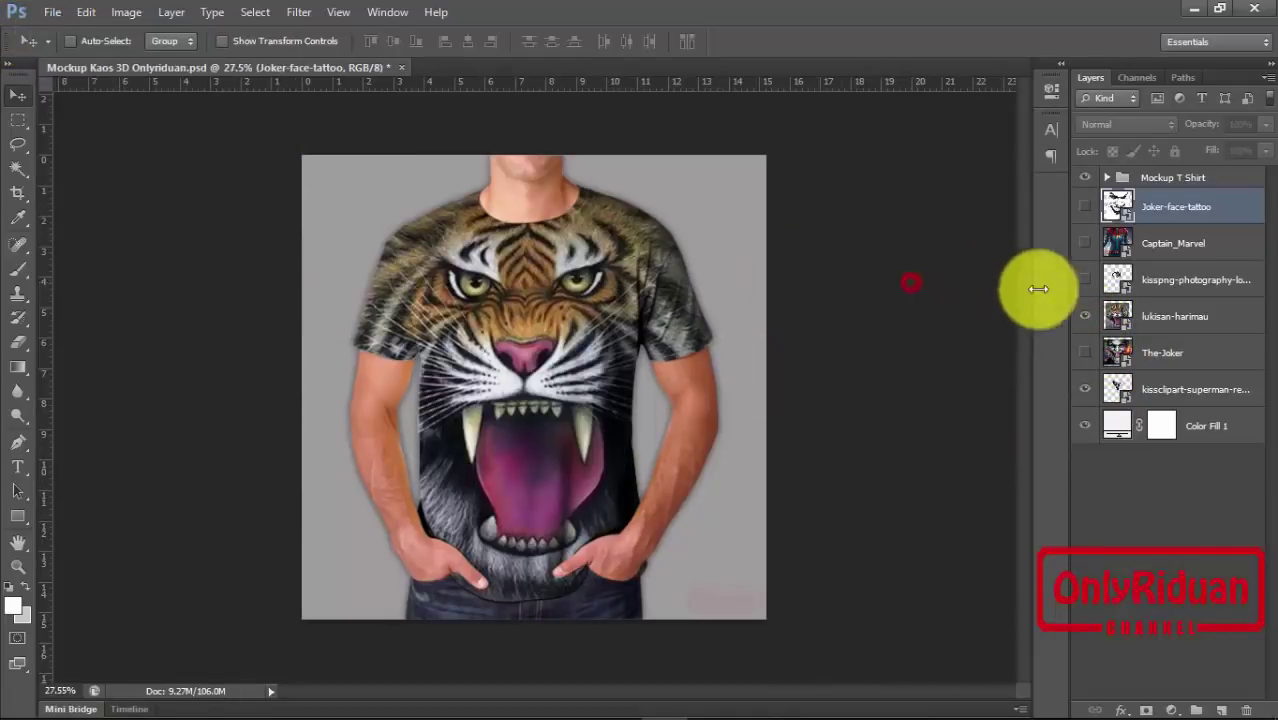
left_click(1087, 316)
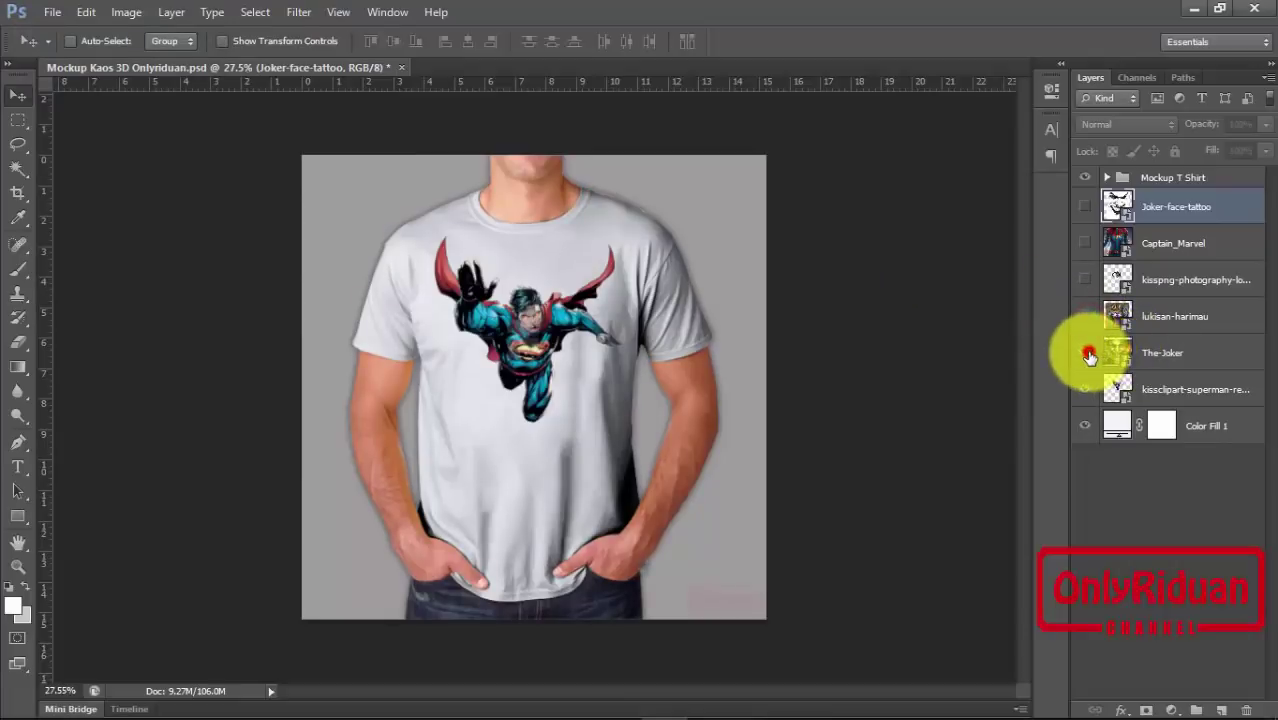
left_click(1085, 352)
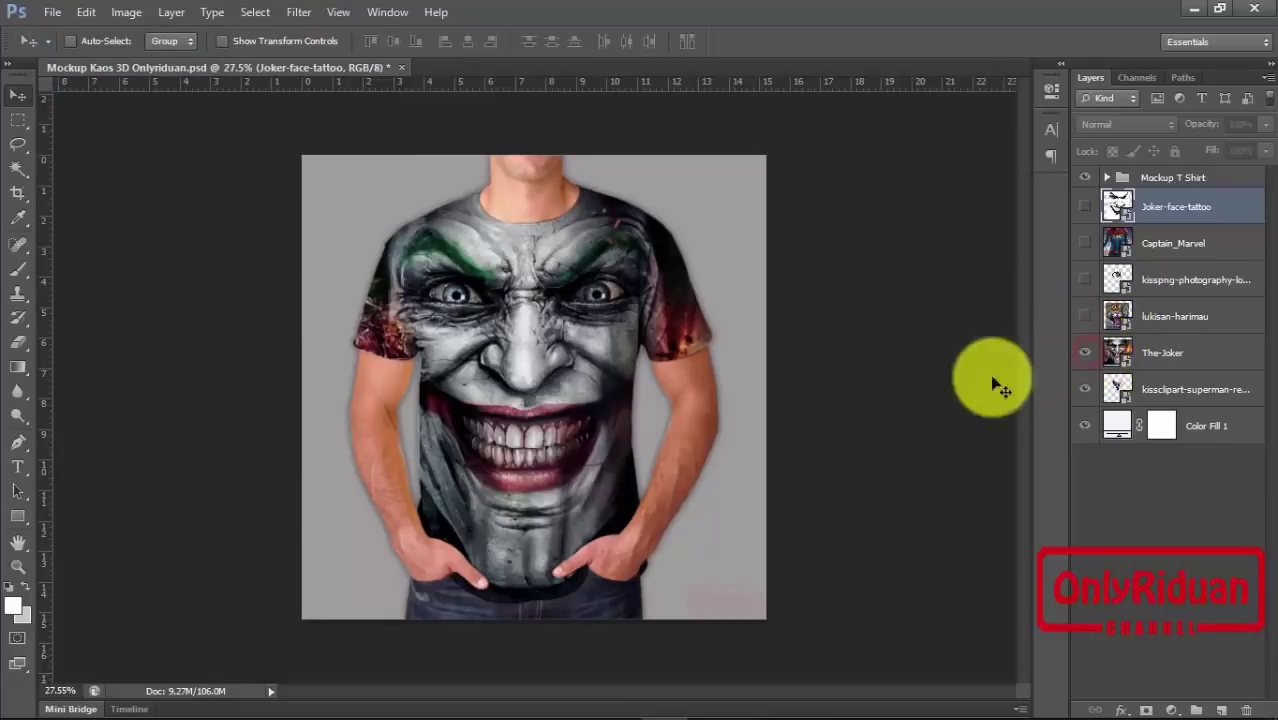
left_click(50, 12)
left_click(75, 241)
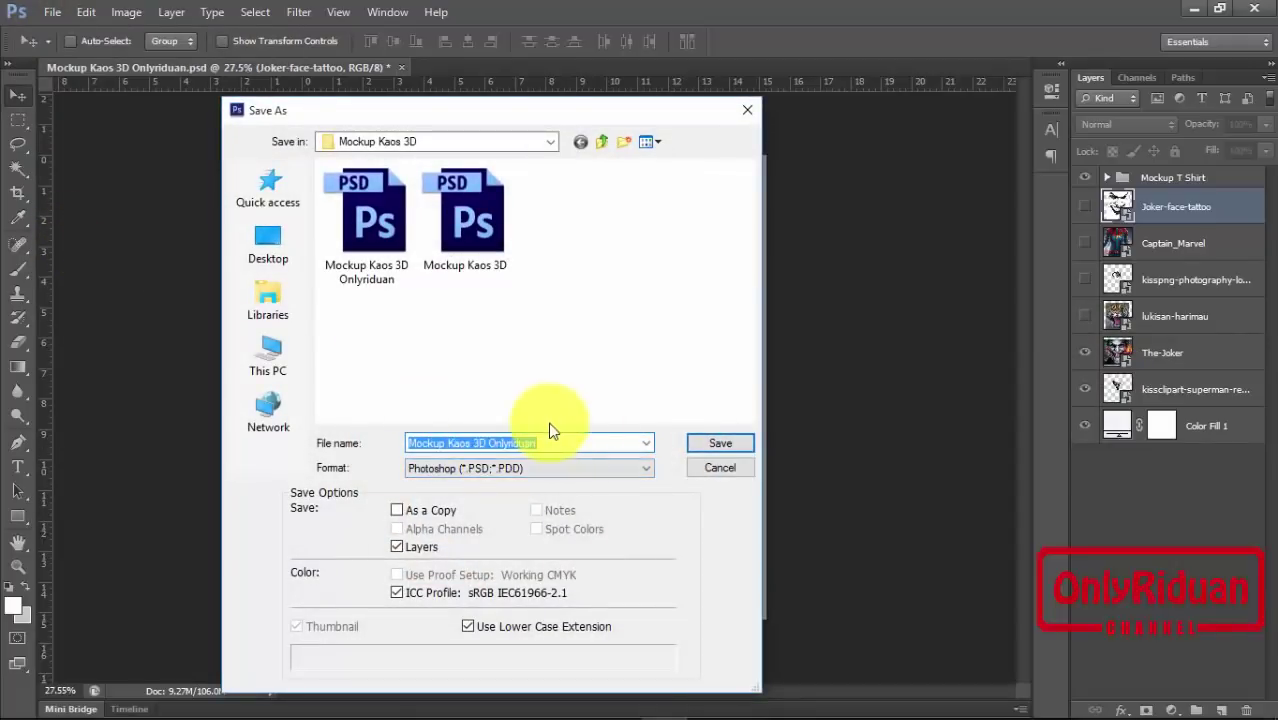
left_click(720, 443)
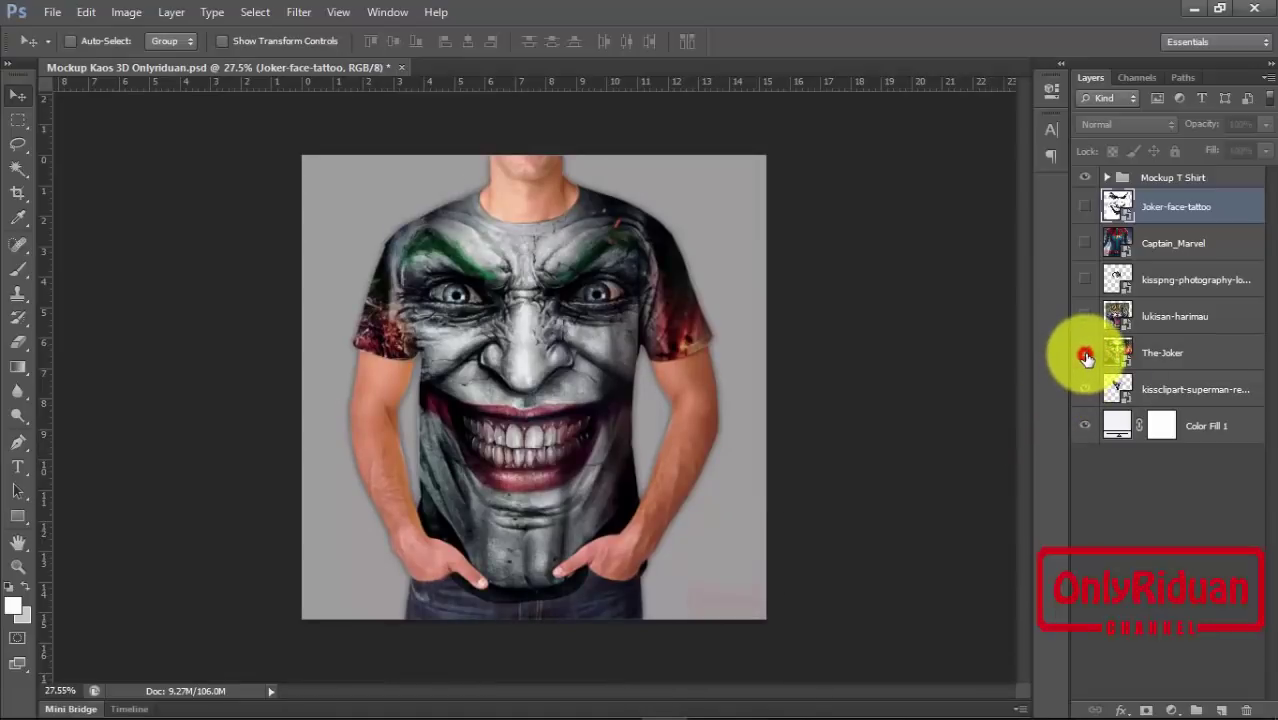
left_click(1086, 355)
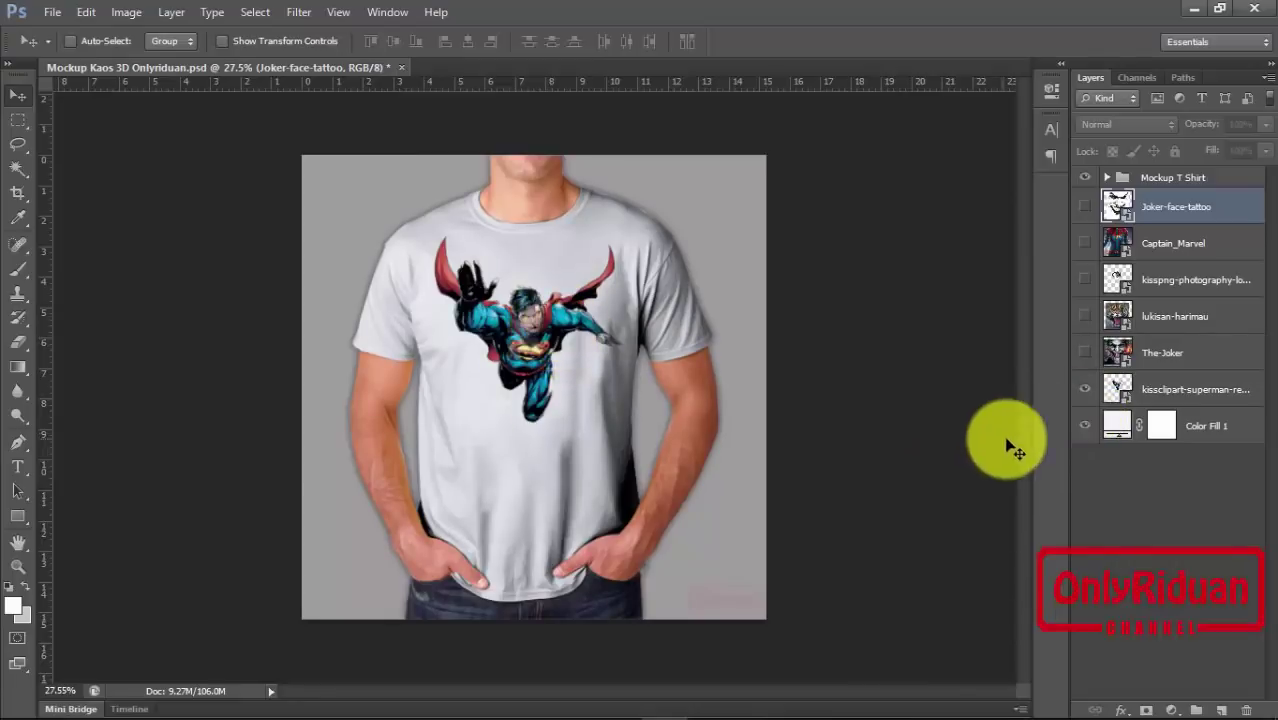
Step: Change the Color Fill 1 shirt colour to saturated bright green 08f683
double_click(1116, 426)
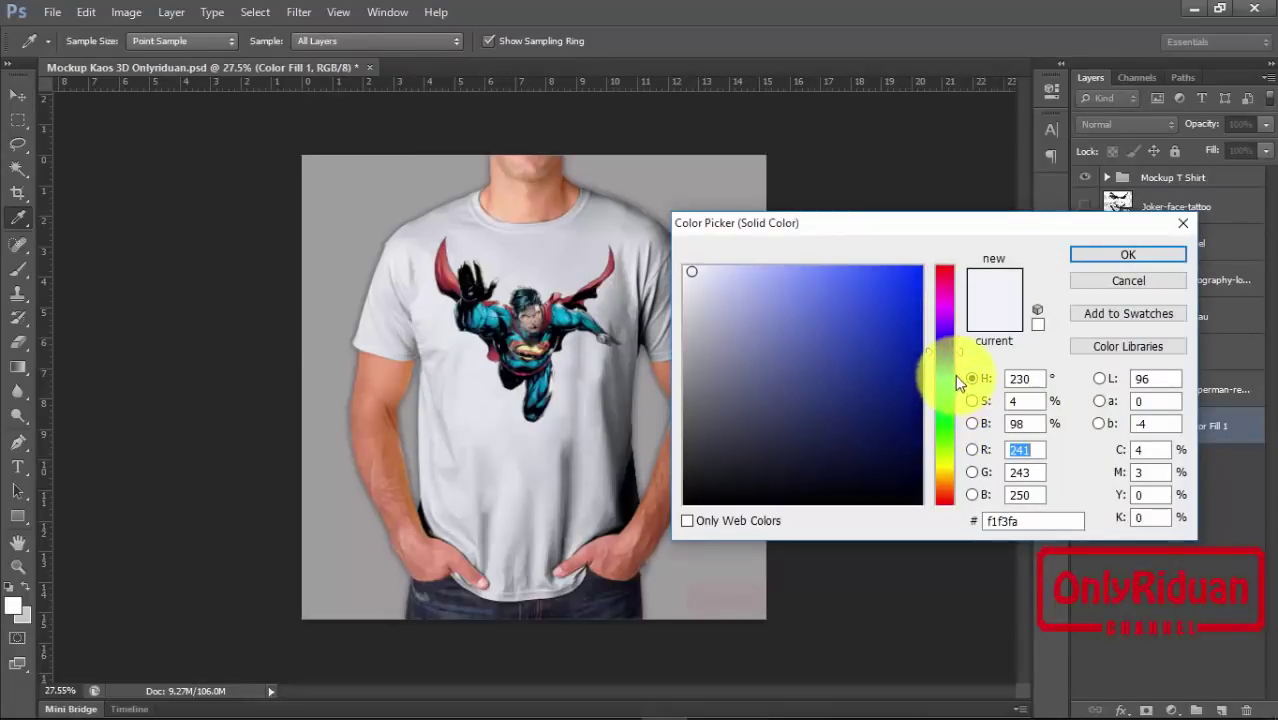
left_click_drag(963, 360, 966, 408)
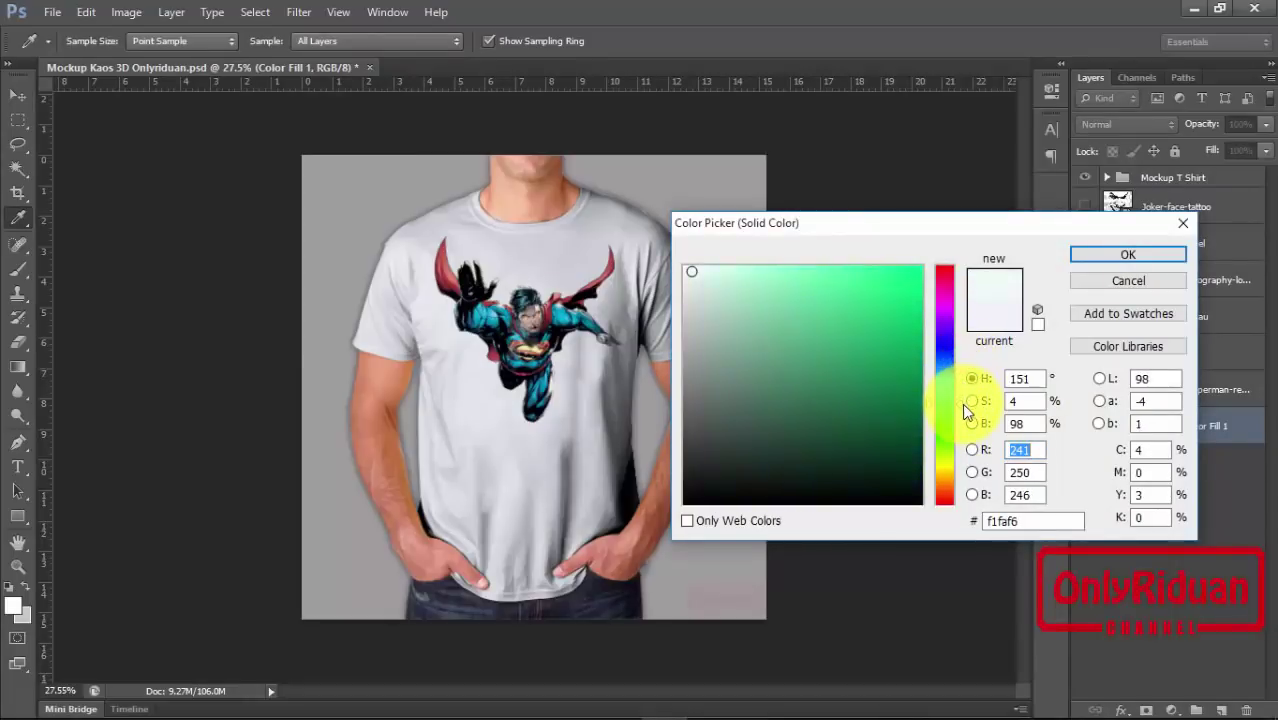
left_click_drag(699, 271, 914, 274)
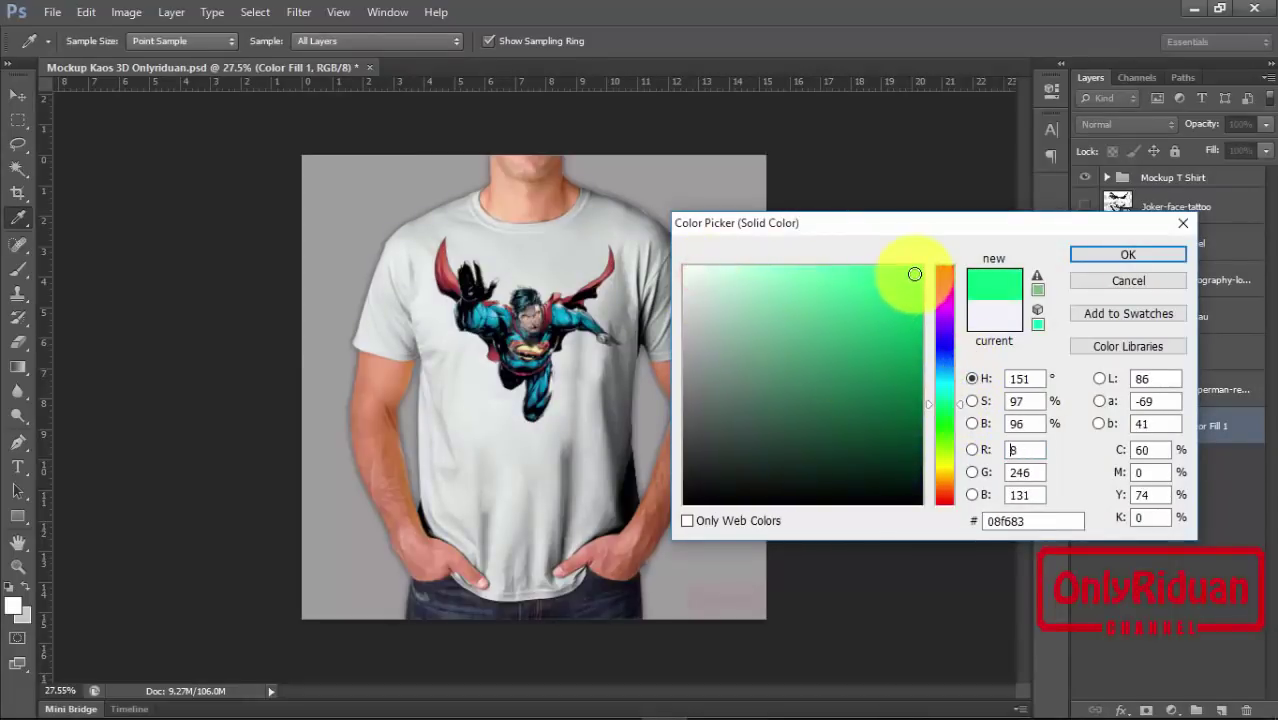
left_click(1090, 256)
Step: Save a JPEG copy of the green-shirt mockup, keeping the Mockup Kaos 3D folder
left_click(50, 14)
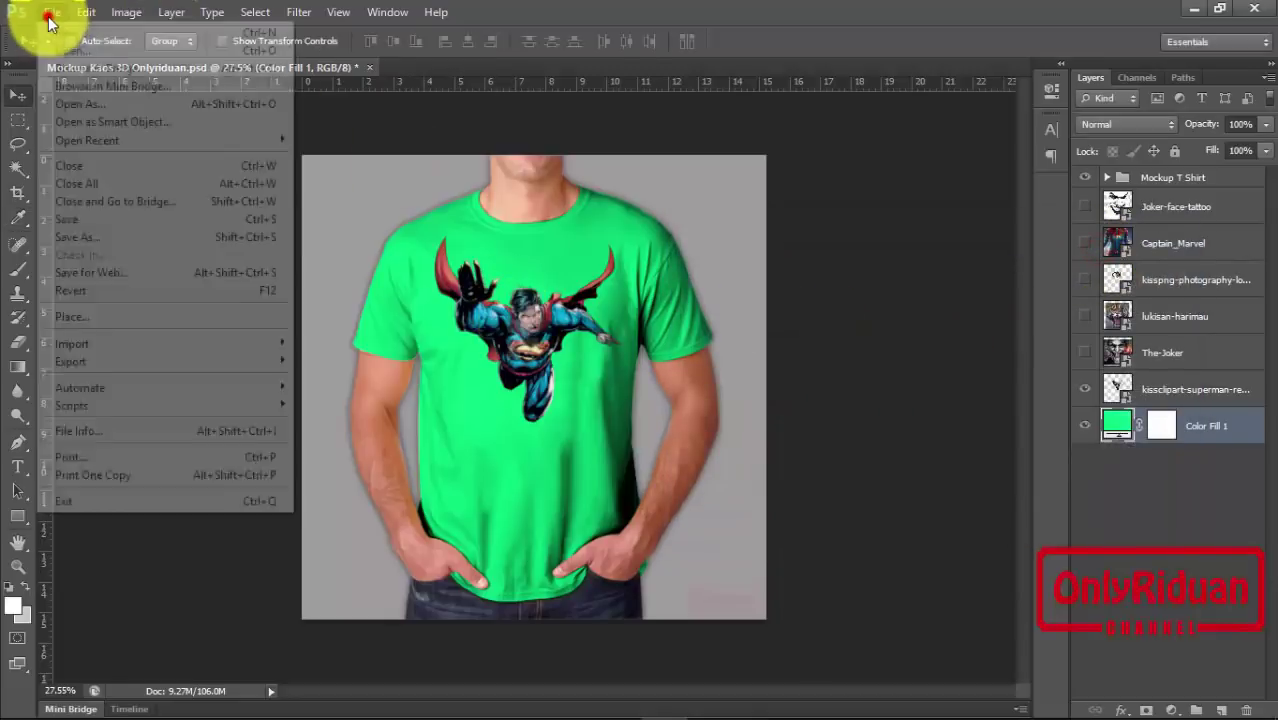
left_click(85, 236)
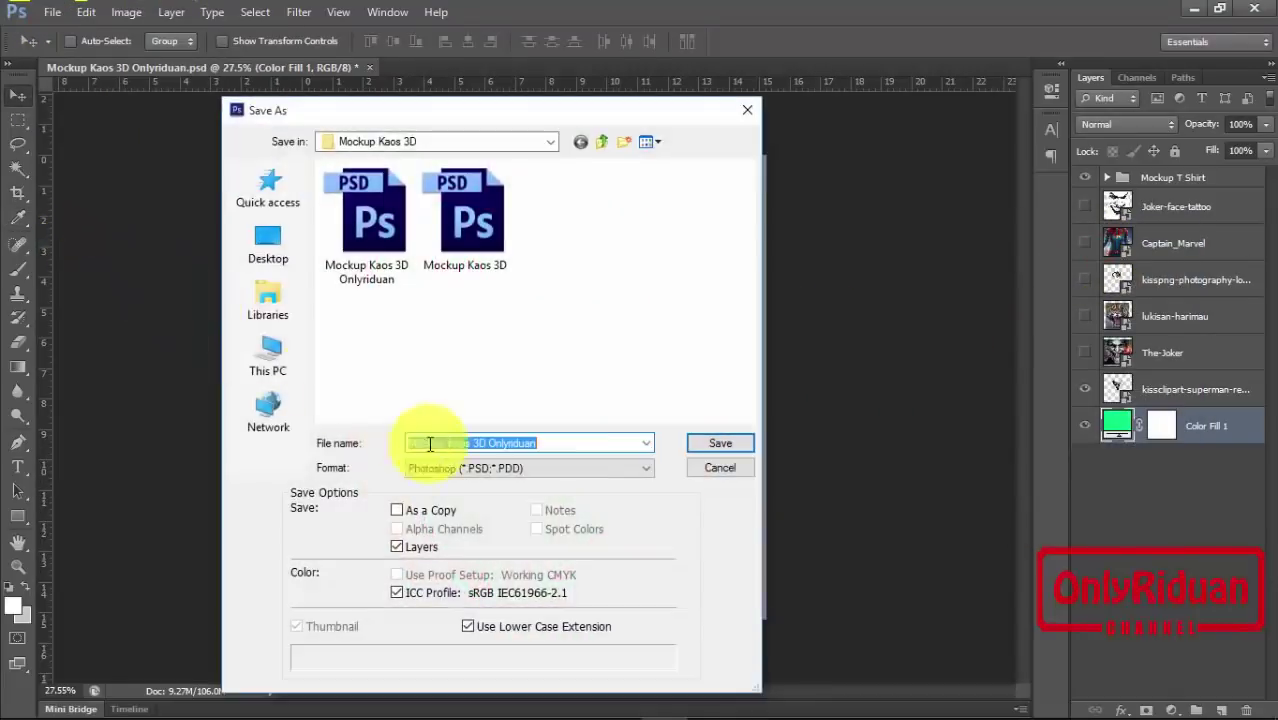
left_click(448, 466)
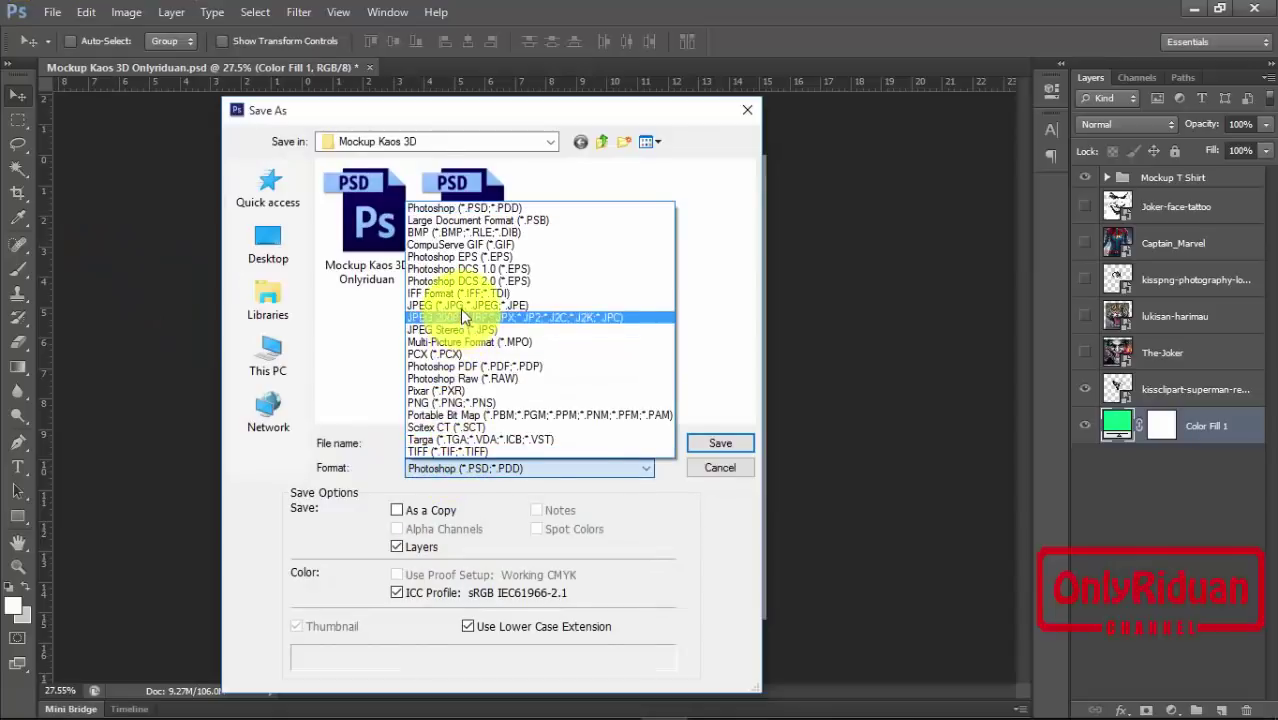
left_click(459, 305)
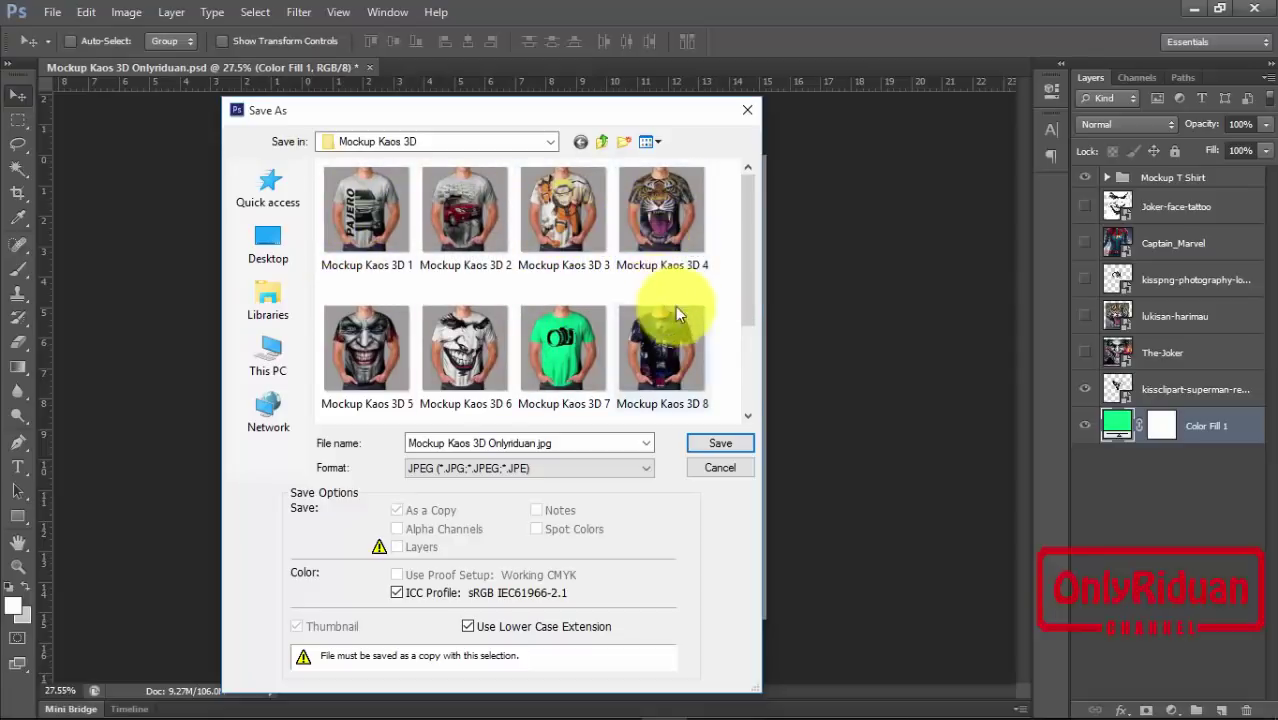
mouse_move(747, 262)
left_mouse_down()
mouse_move(752, 344)
mouse_move(750, 248)
left_mouse_up()
left_click(724, 445)
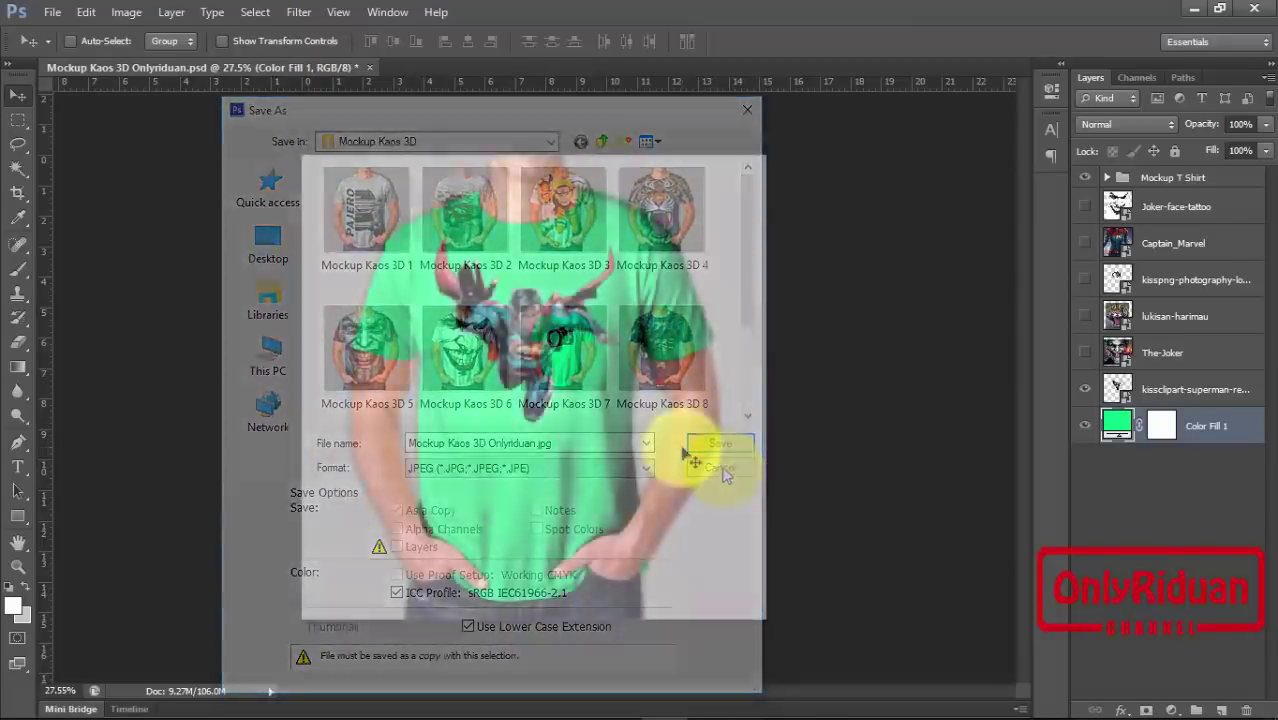